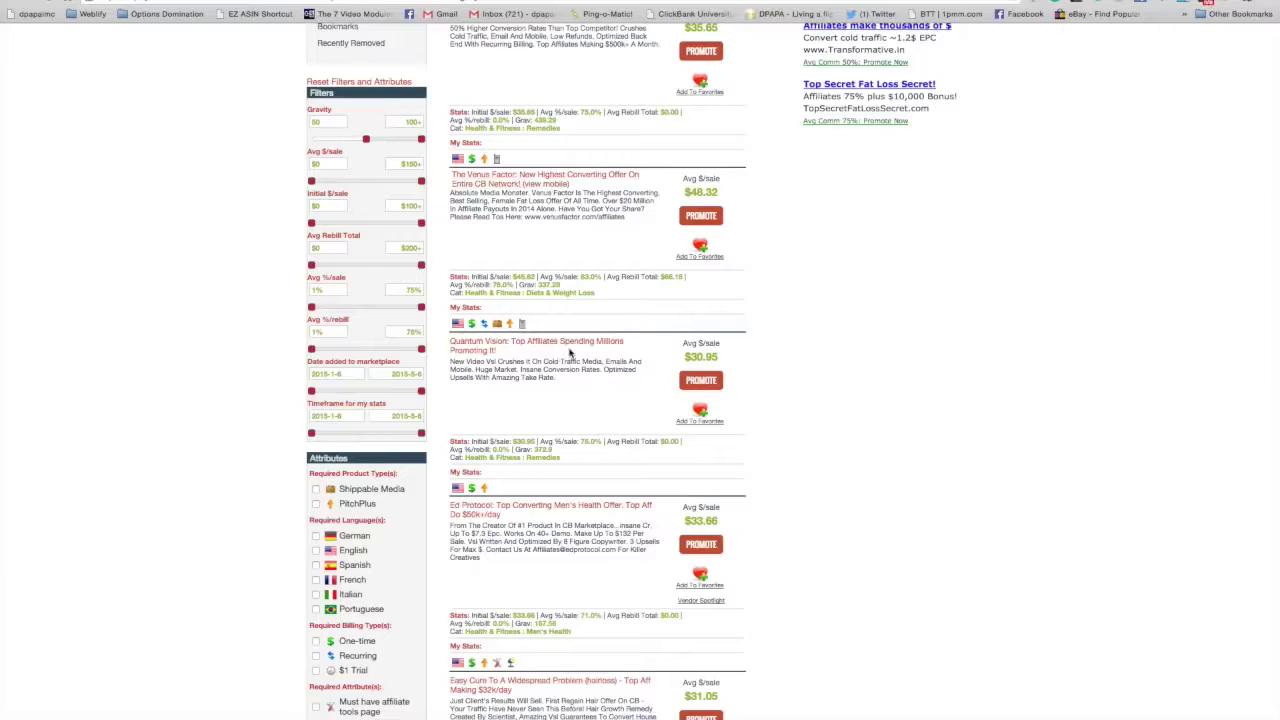
- Generate the affiliate HopLink for The Venus Factor using the prefilled account nickname and select the resulting link address
{"action": "scroll", "coordinate": [571, 350], "scroll_direction": "up", "scroll_amount": 1}
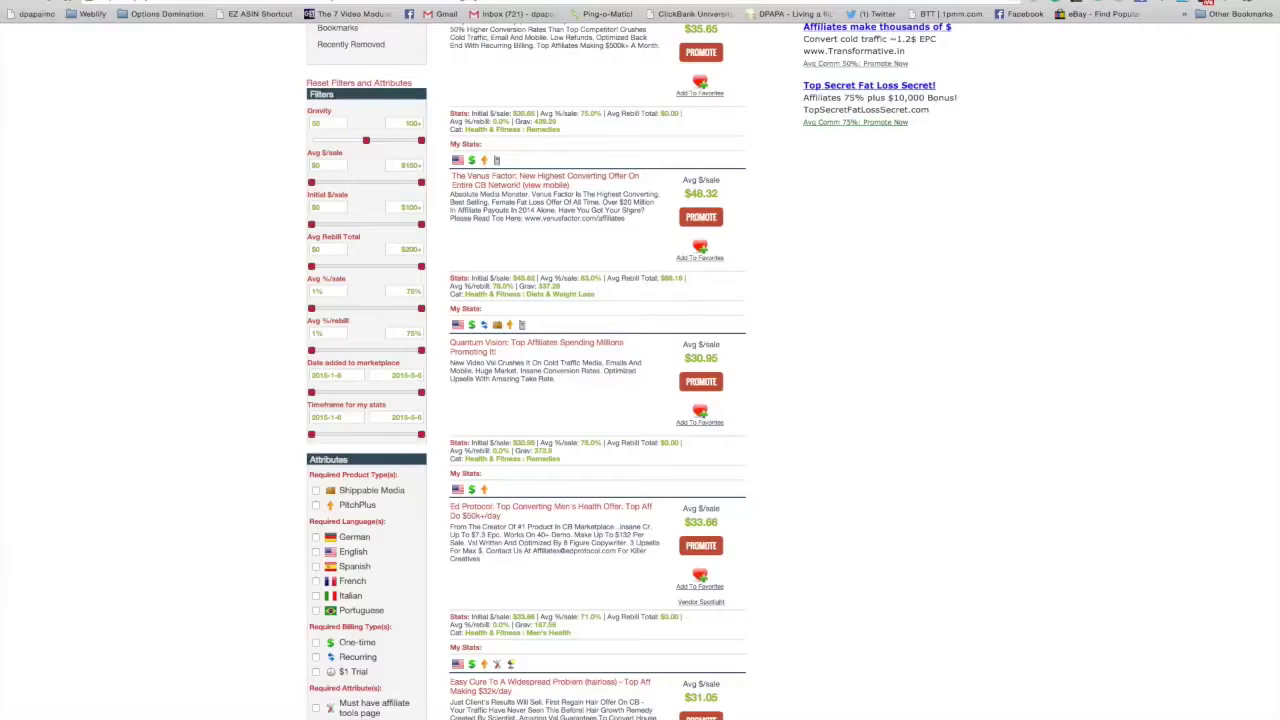
{"action": "left_click", "coordinate": [700, 217]}
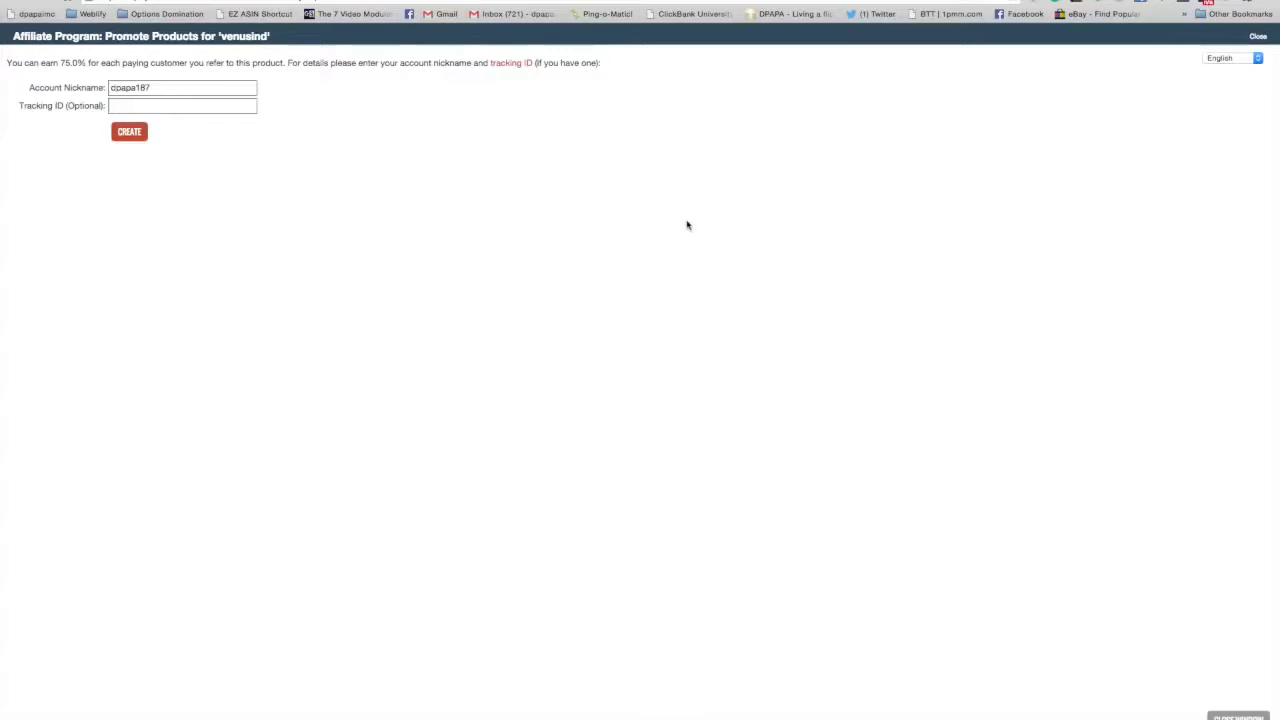
{"action": "left_click", "coordinate": [125, 133]}
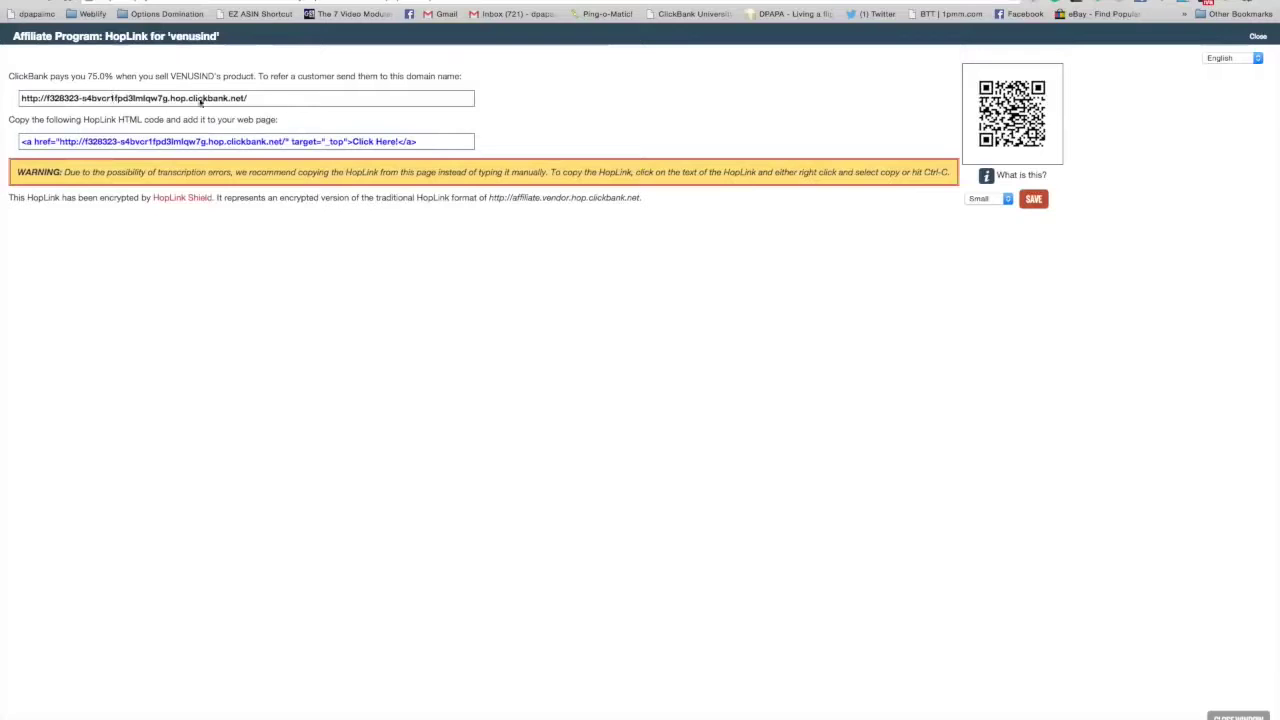
{"action": "left_click_drag", "start_coordinate": [199, 99], "coordinate": [133, 99]}
{"action": "left_click_drag", "start_coordinate": [248, 99], "coordinate": [131, 99]}
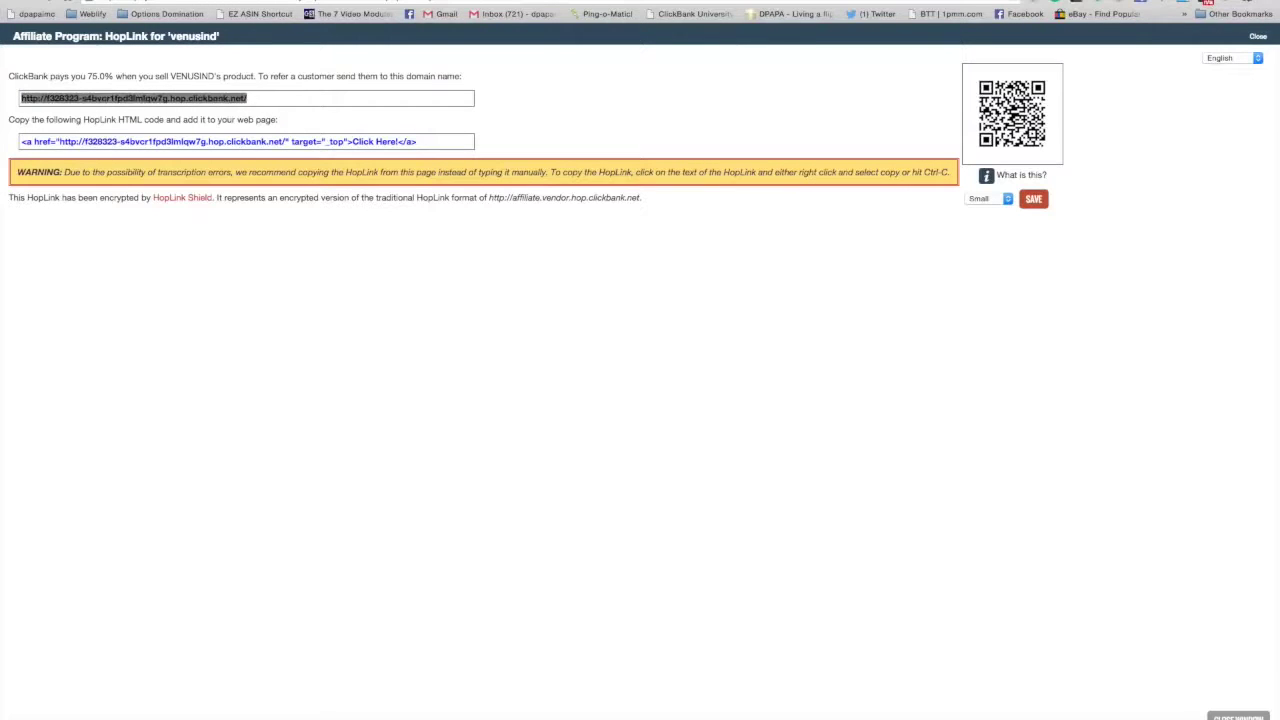
- Switch to the Bing Ads campaign form and name the new campaign "Weight Loss"
{"action": "key", "text": "ctrl+Tab"}
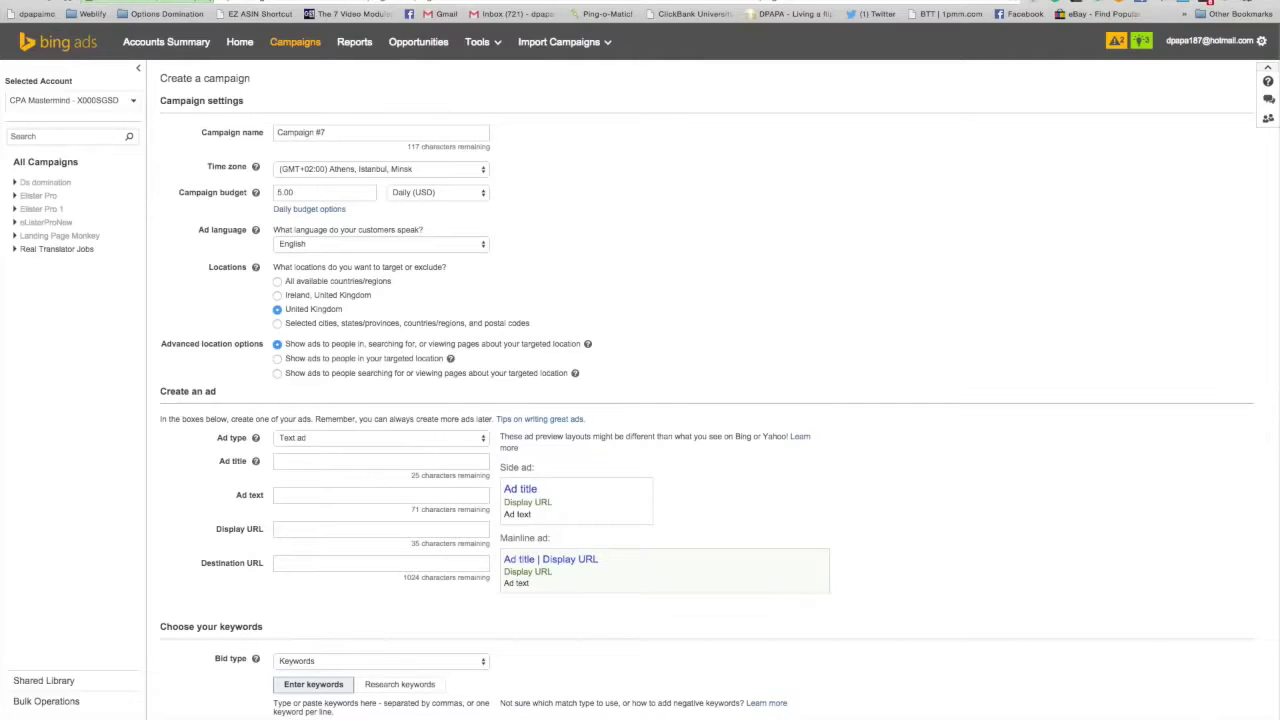
{"action": "key", "text": "ctrl+shift+Tab"}
{"action": "key", "text": "ctrl+shift+Tab"}
{"action": "triple_click", "coordinate": [307, 131]}
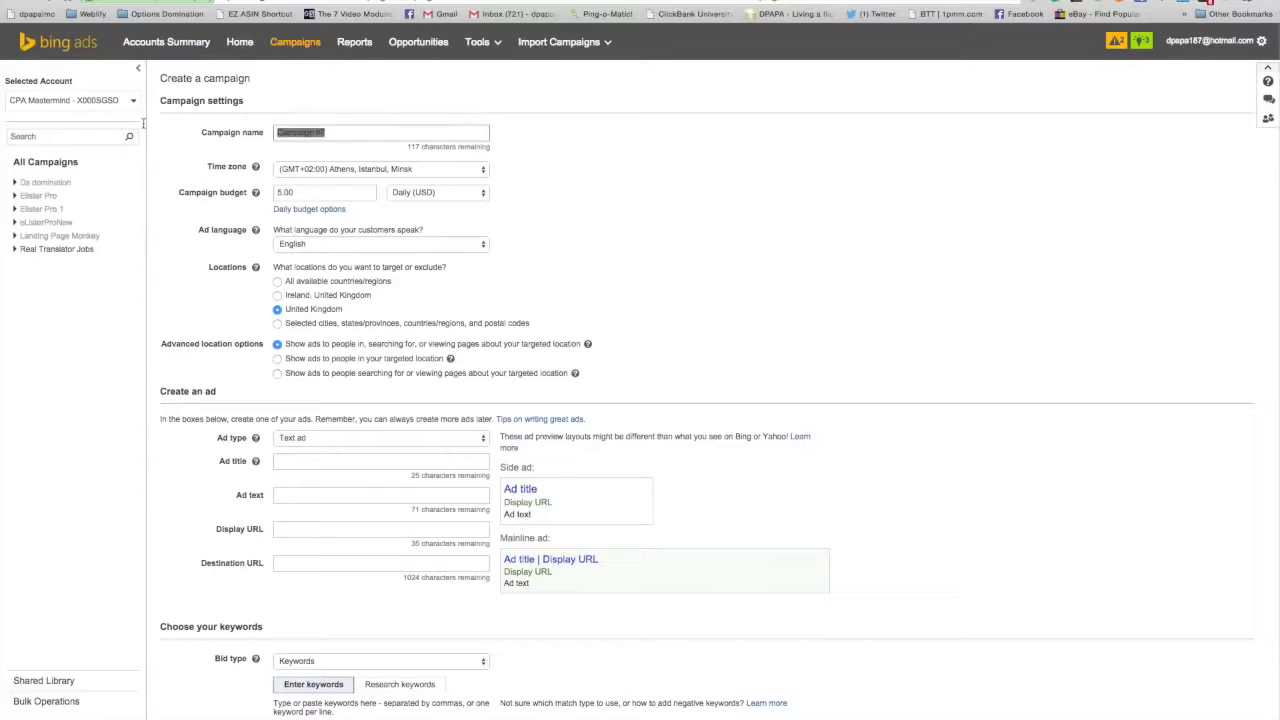
{"action": "type", "text": "Weight Loss"}
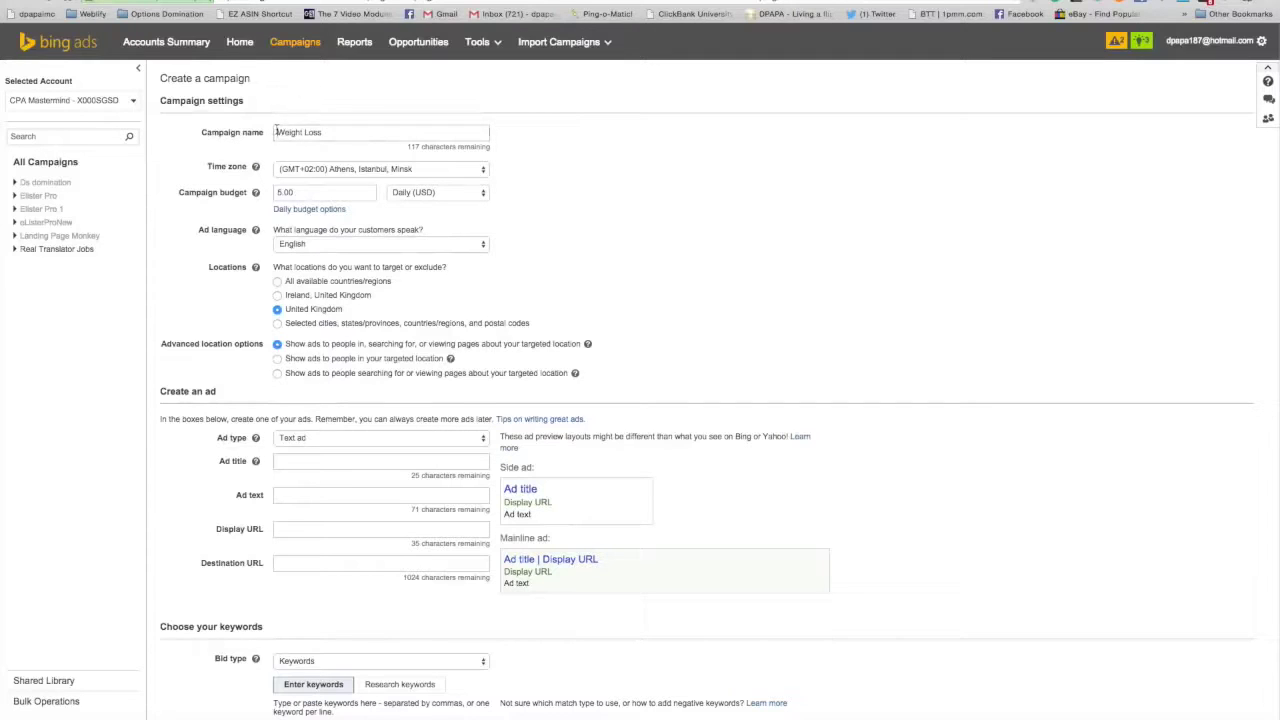
{"action": "left_click_drag", "start_coordinate": [276, 132], "coordinate": [361, 137]}
{"action": "left_click", "coordinate": [595, 154]}
- Expand the daily budget options and set the campaign budget to Accelerated spending
{"action": "left_click", "coordinate": [327, 210]}
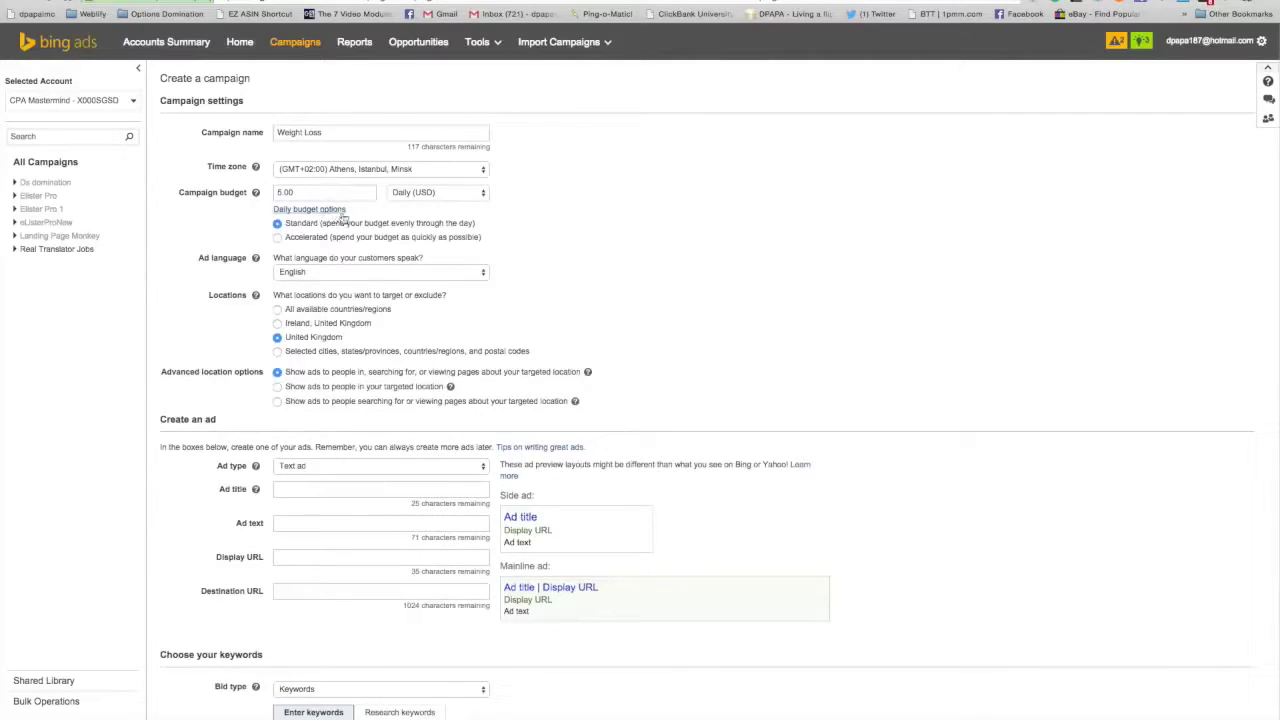
{"action": "left_click", "coordinate": [277, 238]}
{"action": "scroll", "coordinate": [361, 248], "scroll_direction": "down", "scroll_amount": 2}
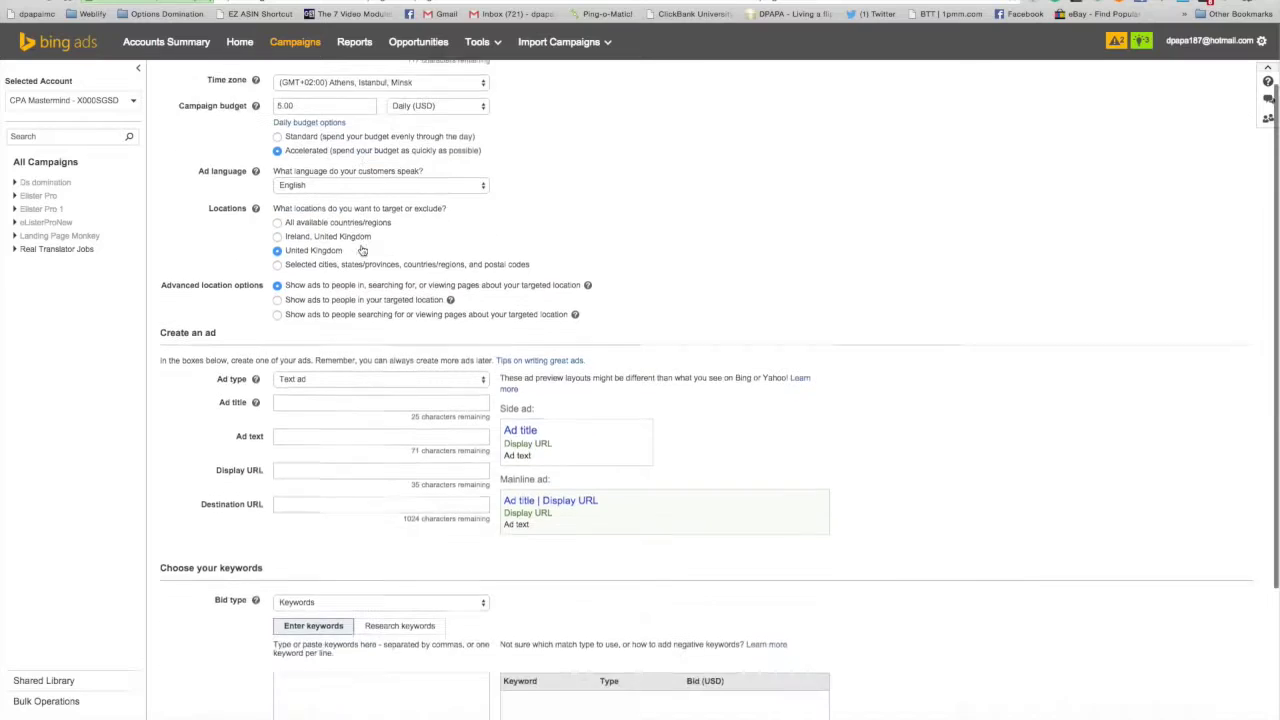
{"action": "scroll", "coordinate": [280, 298], "scroll_direction": "up", "scroll_amount": 2}
{"action": "scroll", "coordinate": [278, 299], "scroll_direction": "down", "scroll_amount": 2}
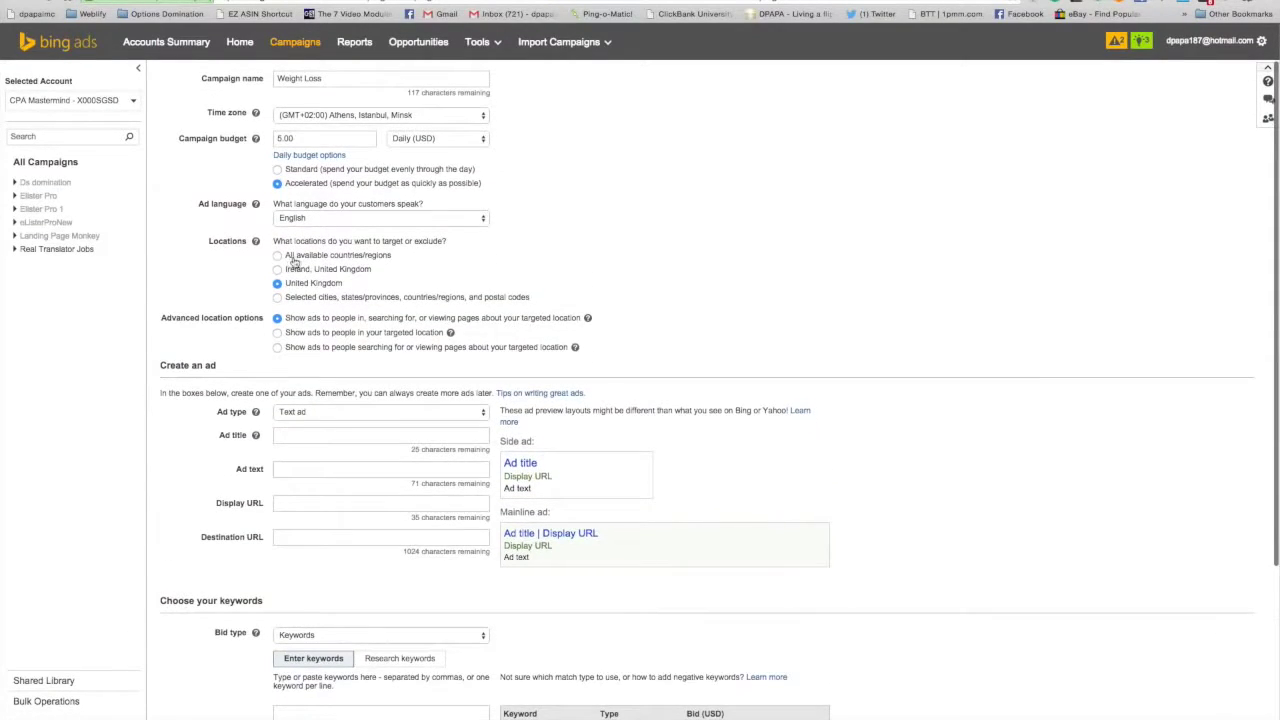
- Return to the ClickBank marketplace, check the Venus Factor listing's attribute icons and their help article, and go back to the results
{"action": "key", "text": "ctrl+shift+Tab"}
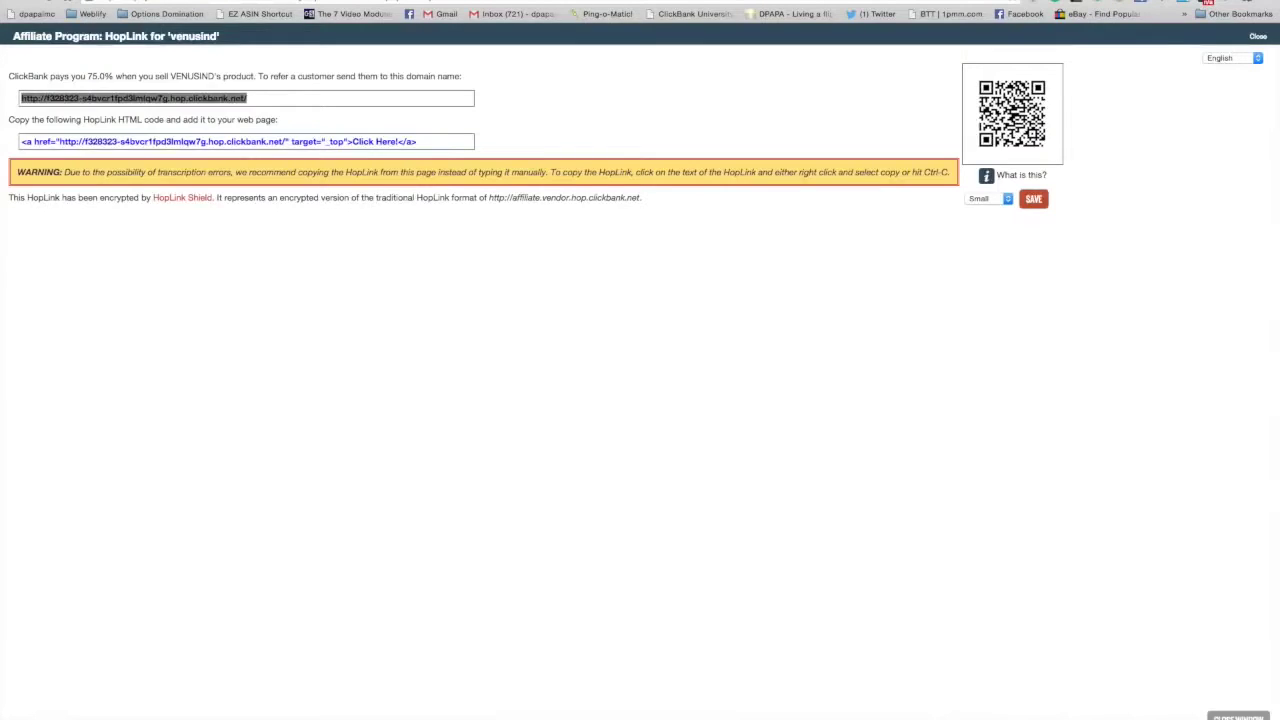
{"action": "key", "text": "ctrl+shift+Tab"}
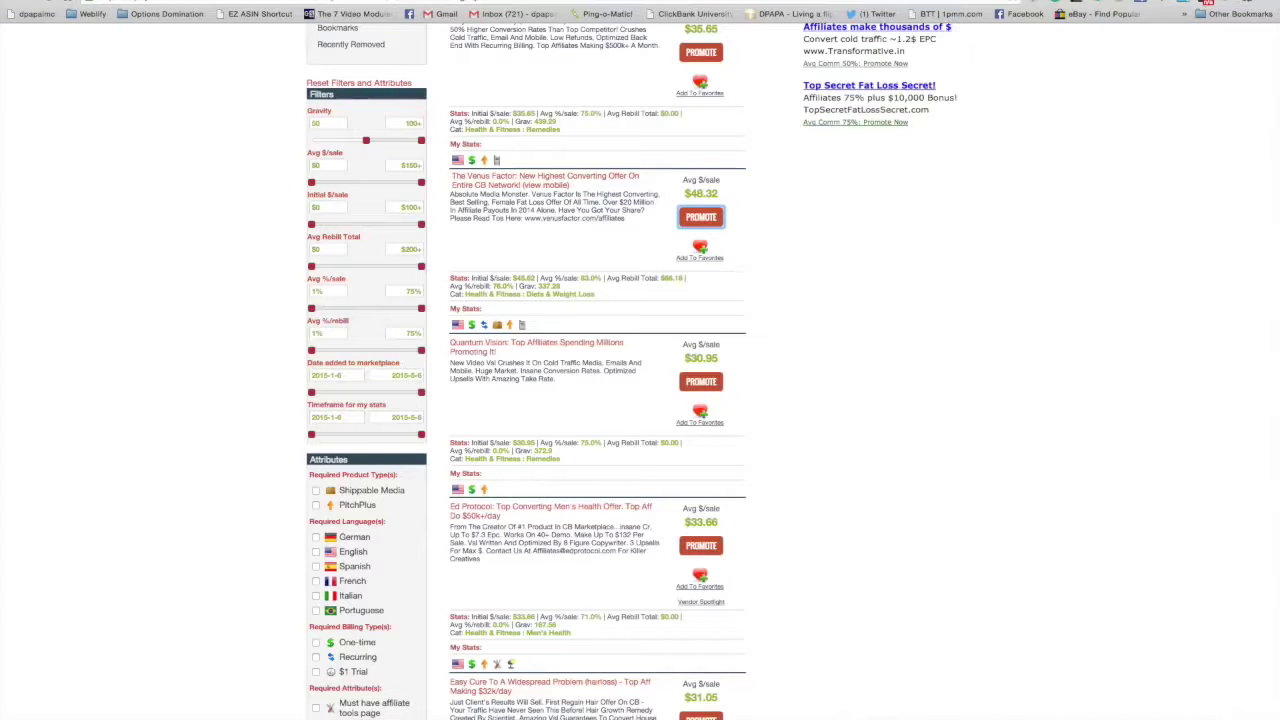
{"action": "left_click", "coordinate": [459, 326]}
{"action": "left_click", "coordinate": [461, 310]}
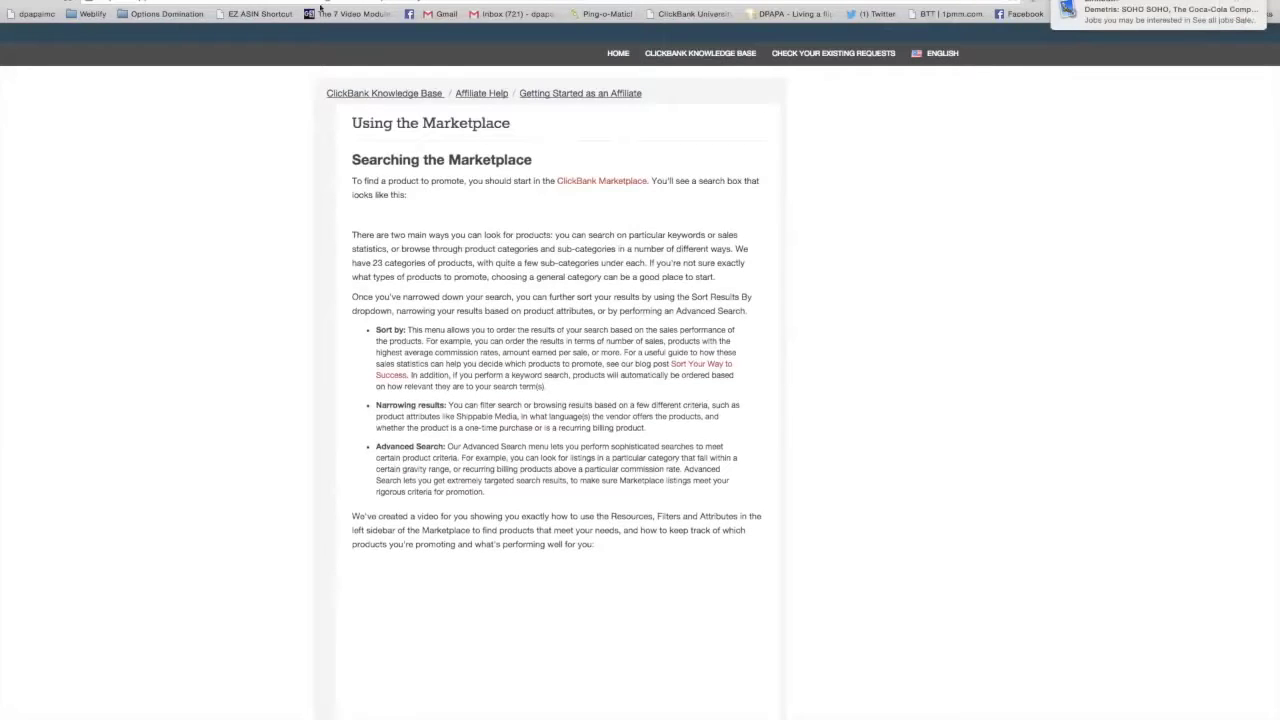
{"action": "left_click", "coordinate": [13, 3]}
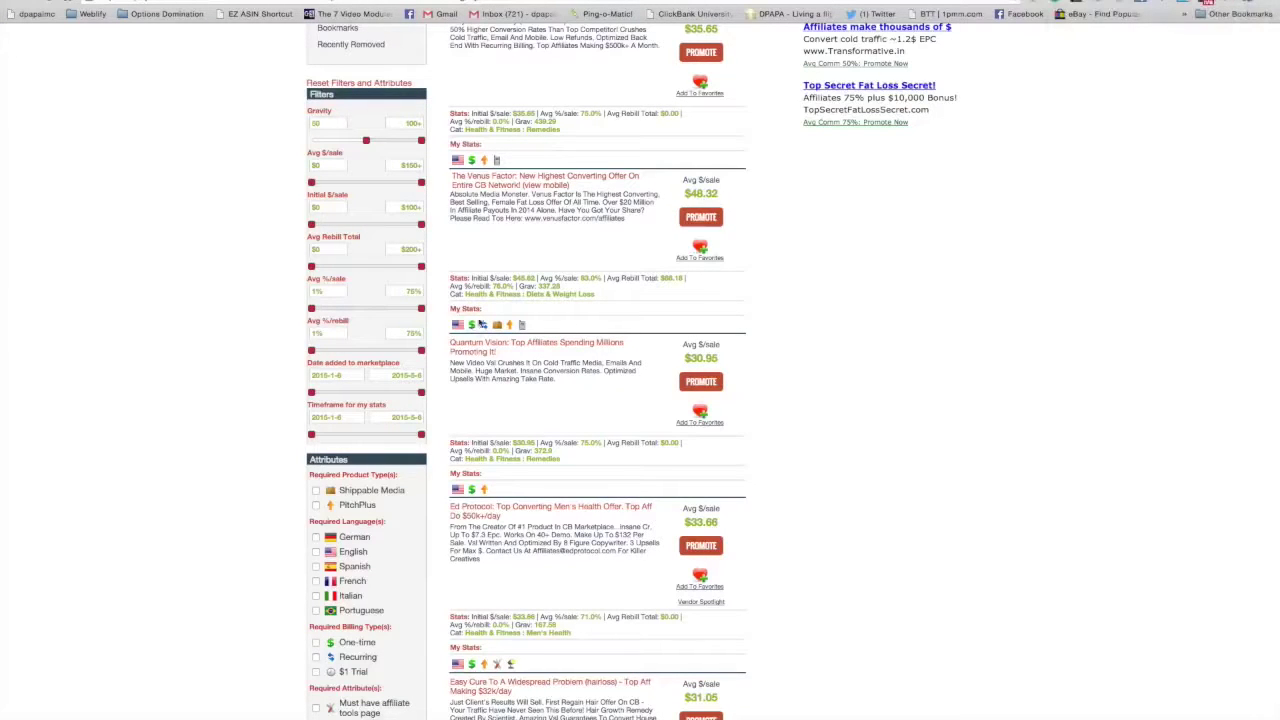
- Create the Venus Factor HopLink again from its marketplace listing to reach the offer's sales page
{"action": "left_click", "coordinate": [698, 222]}
{"action": "left_click", "coordinate": [171, 199]}
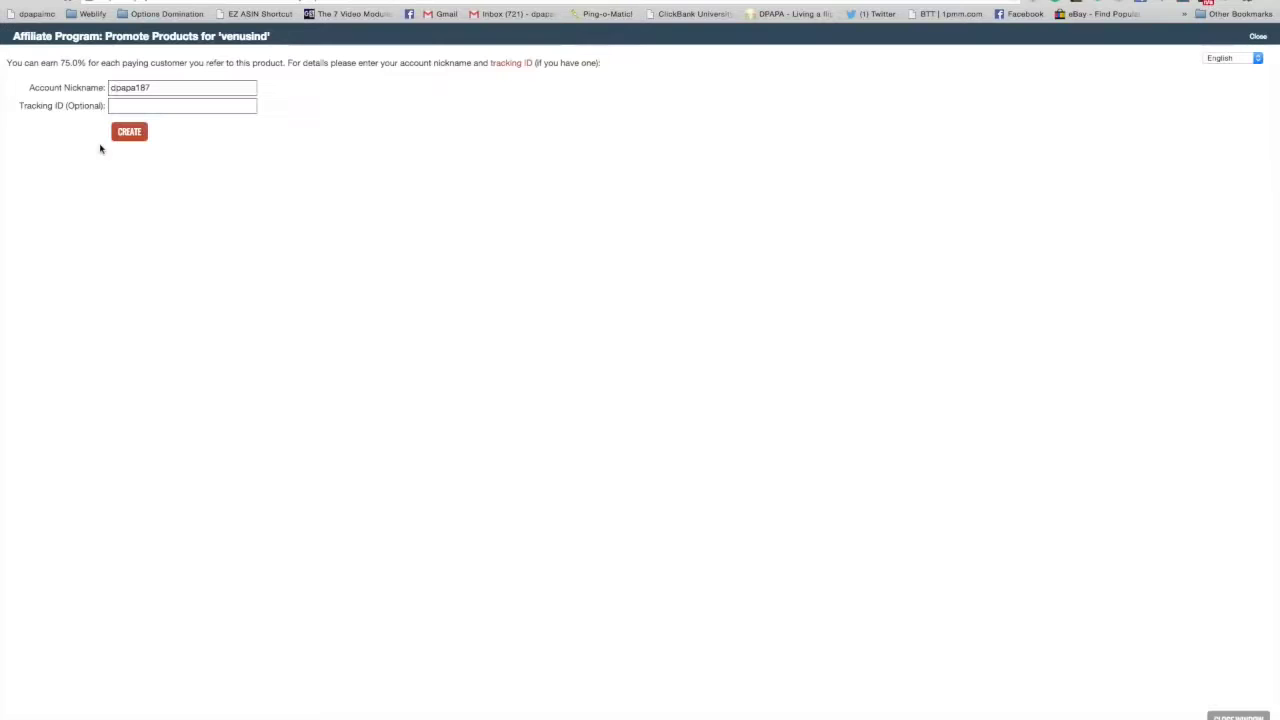
{"action": "left_click", "coordinate": [128, 134]}
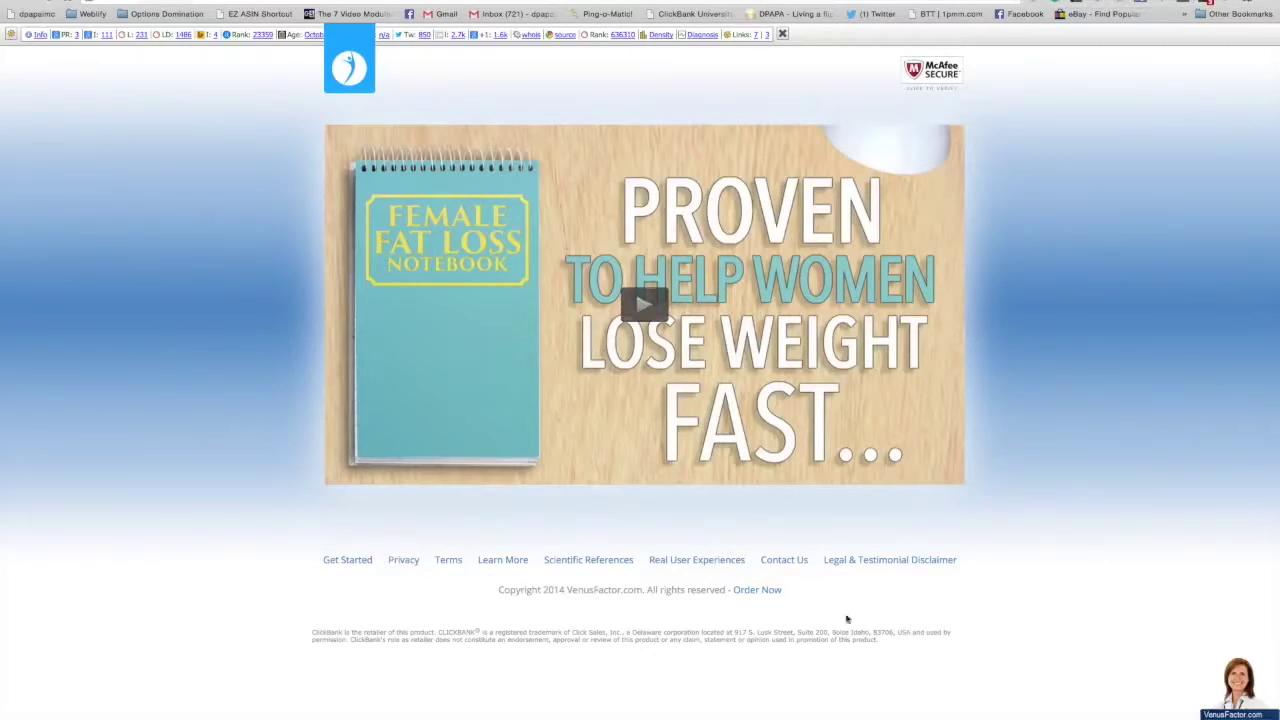
- Open the Venus Factor order page and examine which billing countries its order form accepts
{"action": "left_click", "coordinate": [766, 592]}
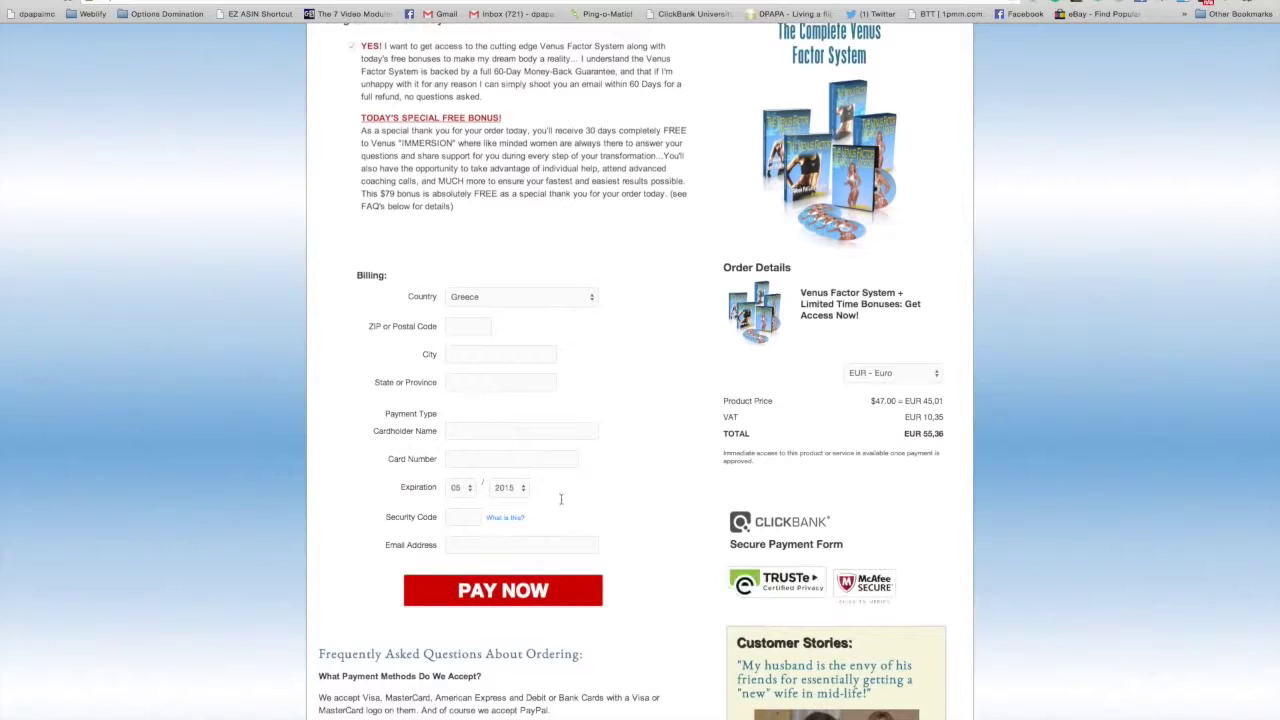
{"action": "scroll", "coordinate": [517, 243], "scroll_direction": "down", "scroll_amount": 1}
{"action": "left_click", "coordinate": [548, 245]}
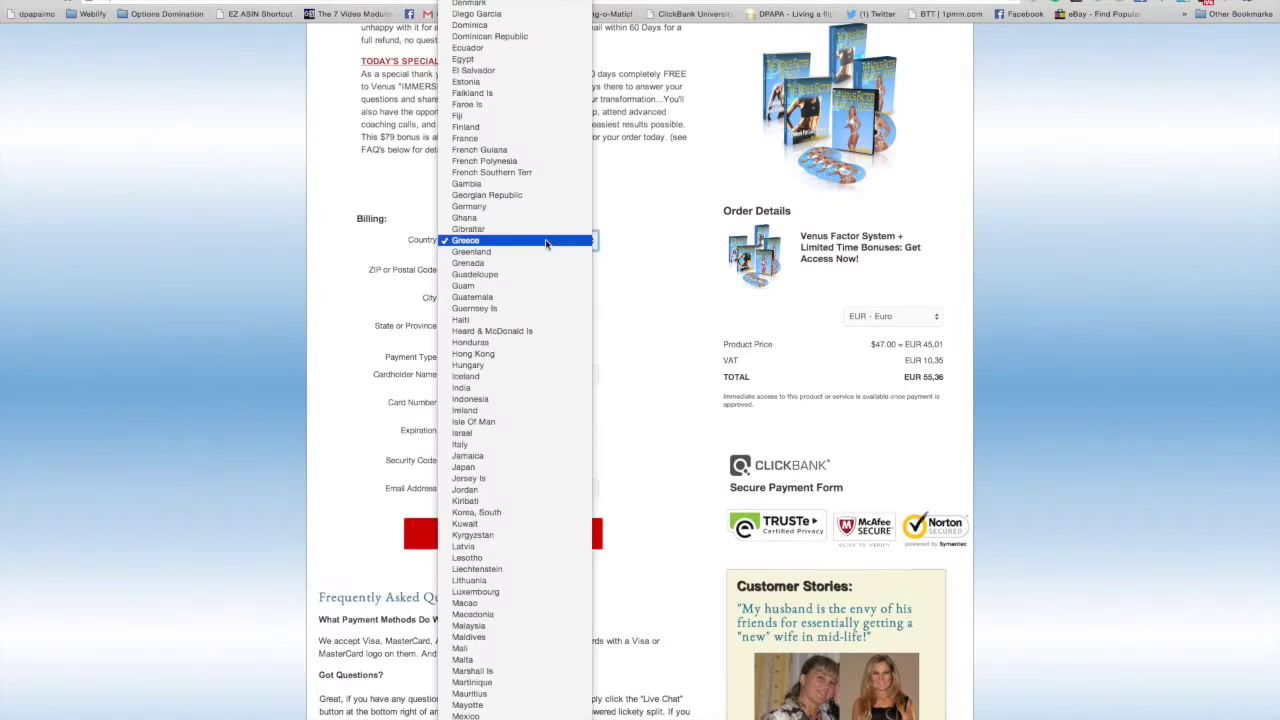
{"action": "scroll", "coordinate": [531, 344], "scroll_direction": "down", "scroll_amount": 5}
{"action": "scroll", "coordinate": [531, 344], "scroll_direction": "up", "scroll_amount": 10}
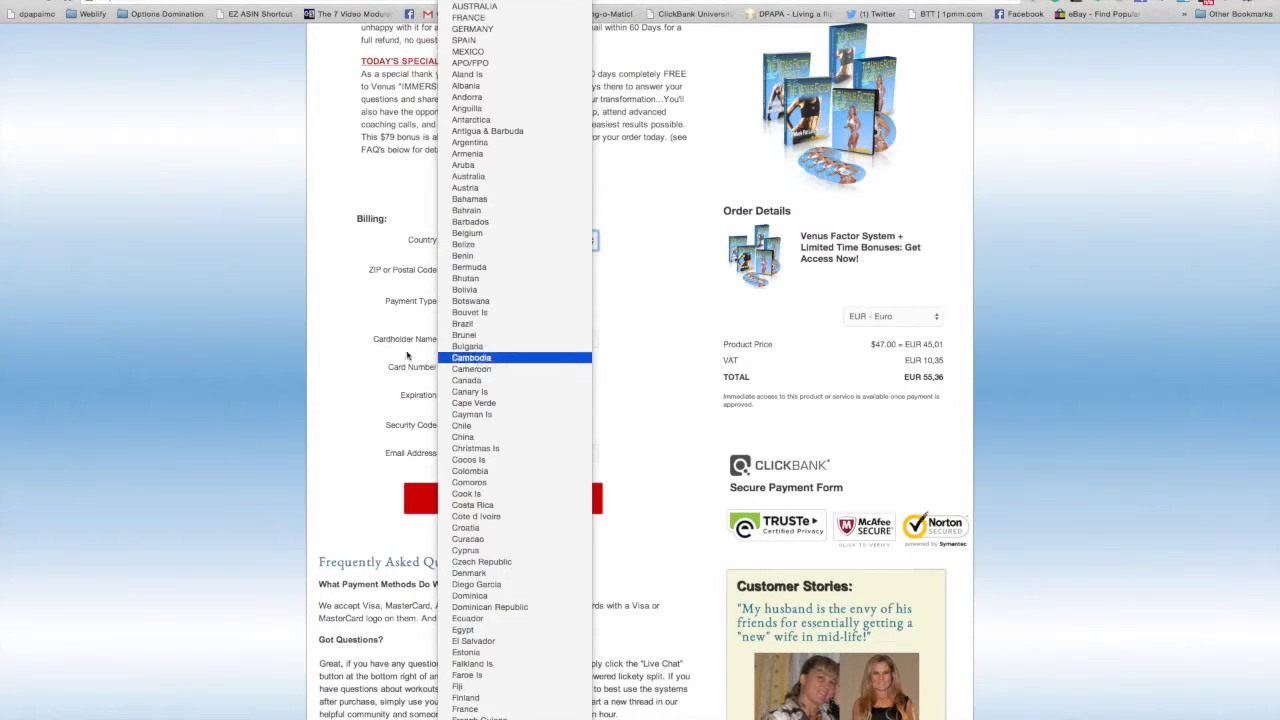
{"action": "left_click", "coordinate": [531, 357]}
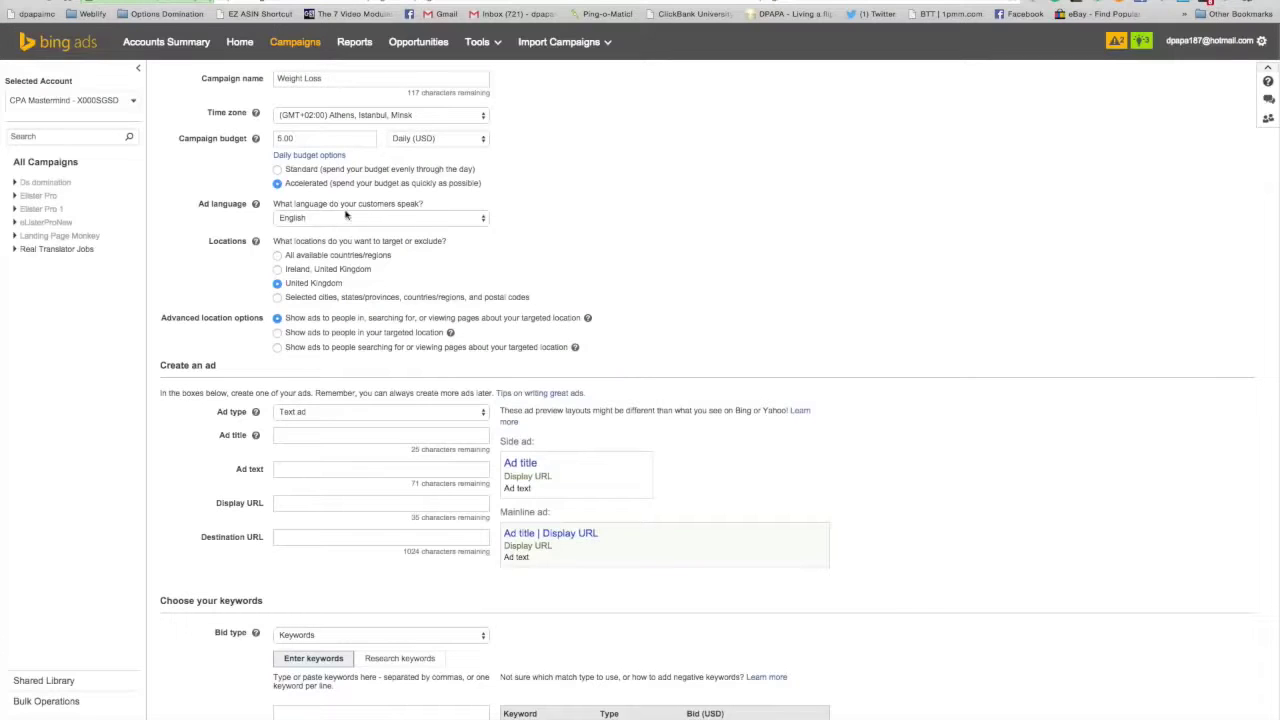
- Back in the Bing Ads campaign form, target all available countries/regions
{"action": "left_click", "coordinate": [278, 257]}
{"action": "scroll", "coordinate": [345, 280], "scroll_direction": "down", "scroll_amount": 2}
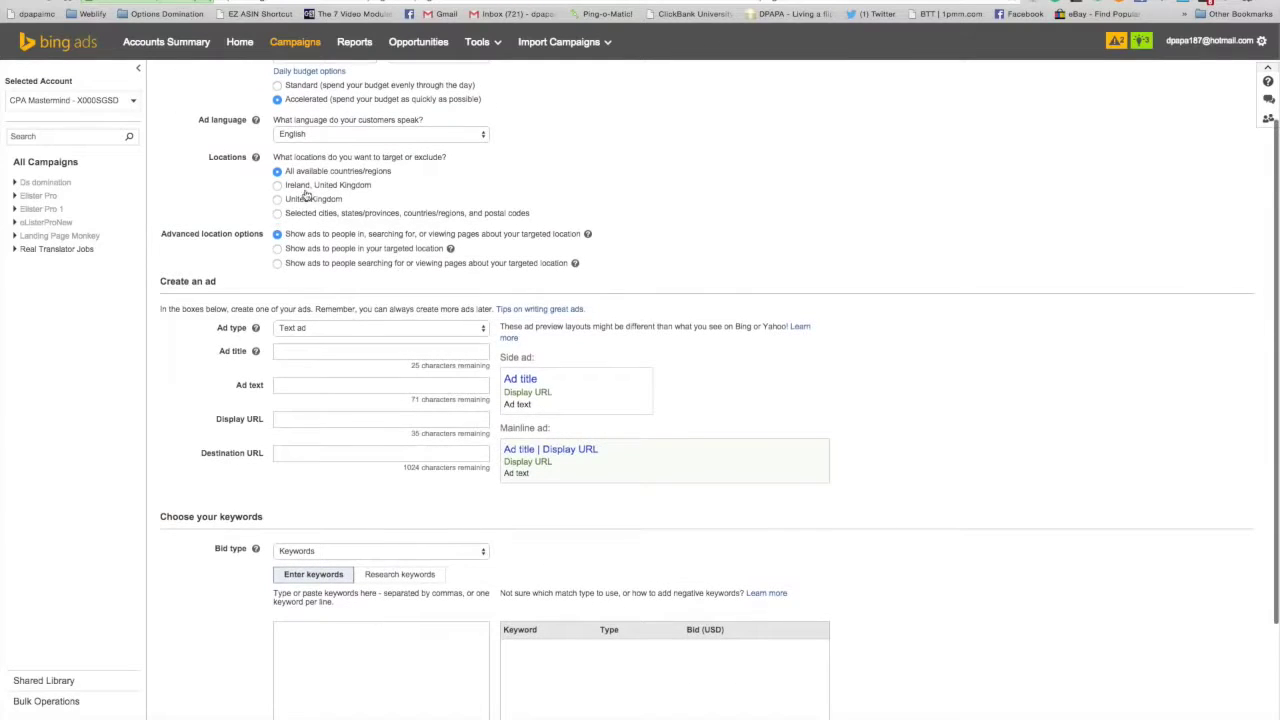
{"action": "scroll", "coordinate": [305, 192], "scroll_direction": "up", "scroll_amount": 1}
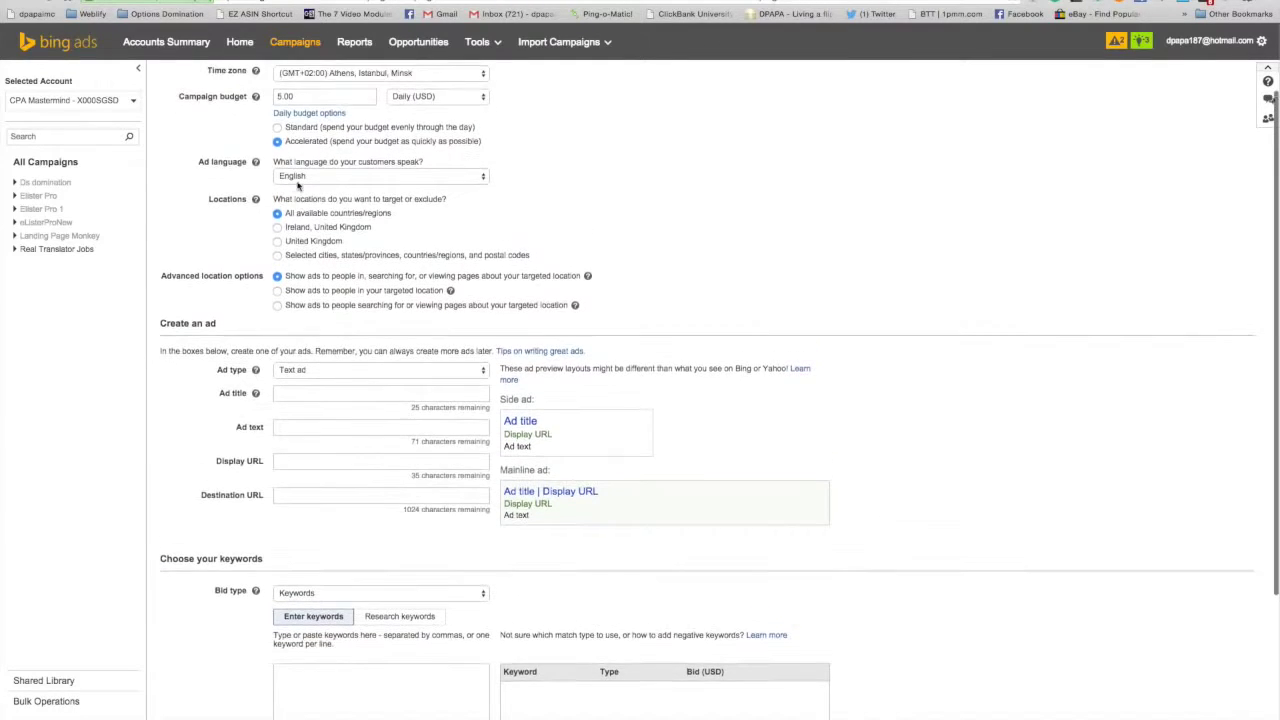
{"action": "scroll", "coordinate": [300, 190], "scroll_direction": "up", "scroll_amount": 1}
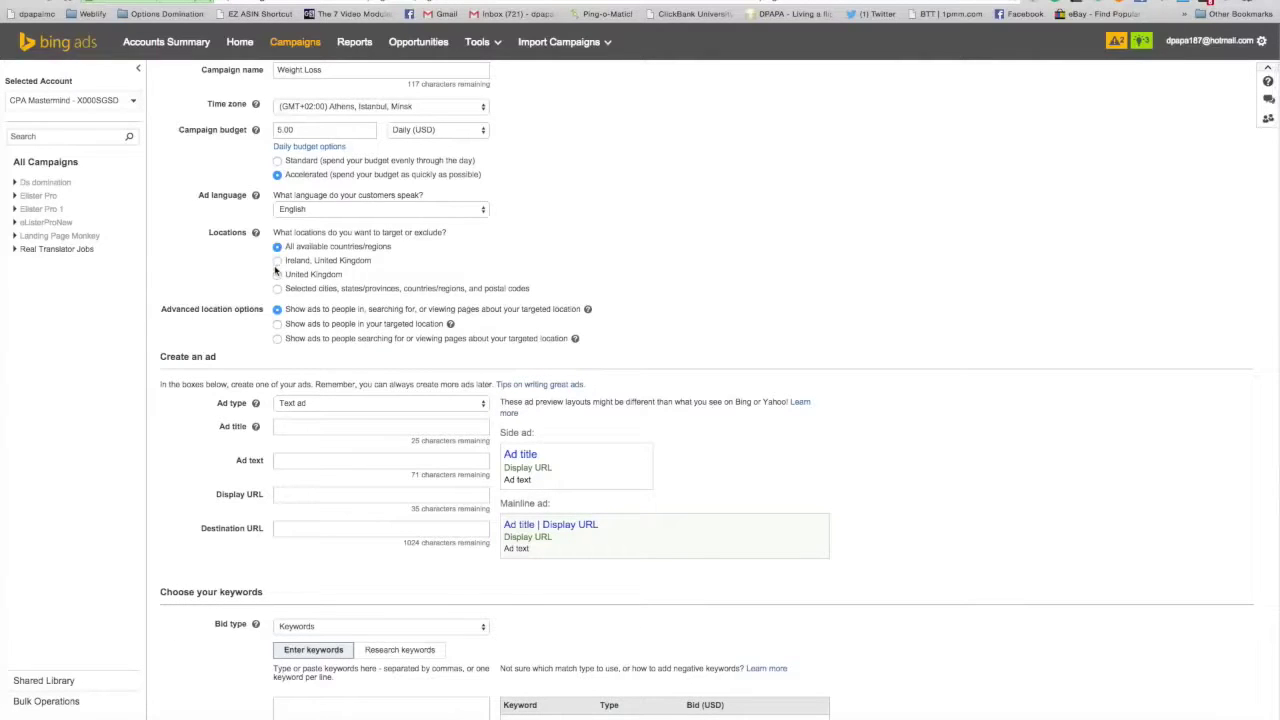
- Limit the campaign to selected cities, states/provinces, countries/regions and postal codes, and target the United States
{"action": "left_click", "coordinate": [277, 289]}
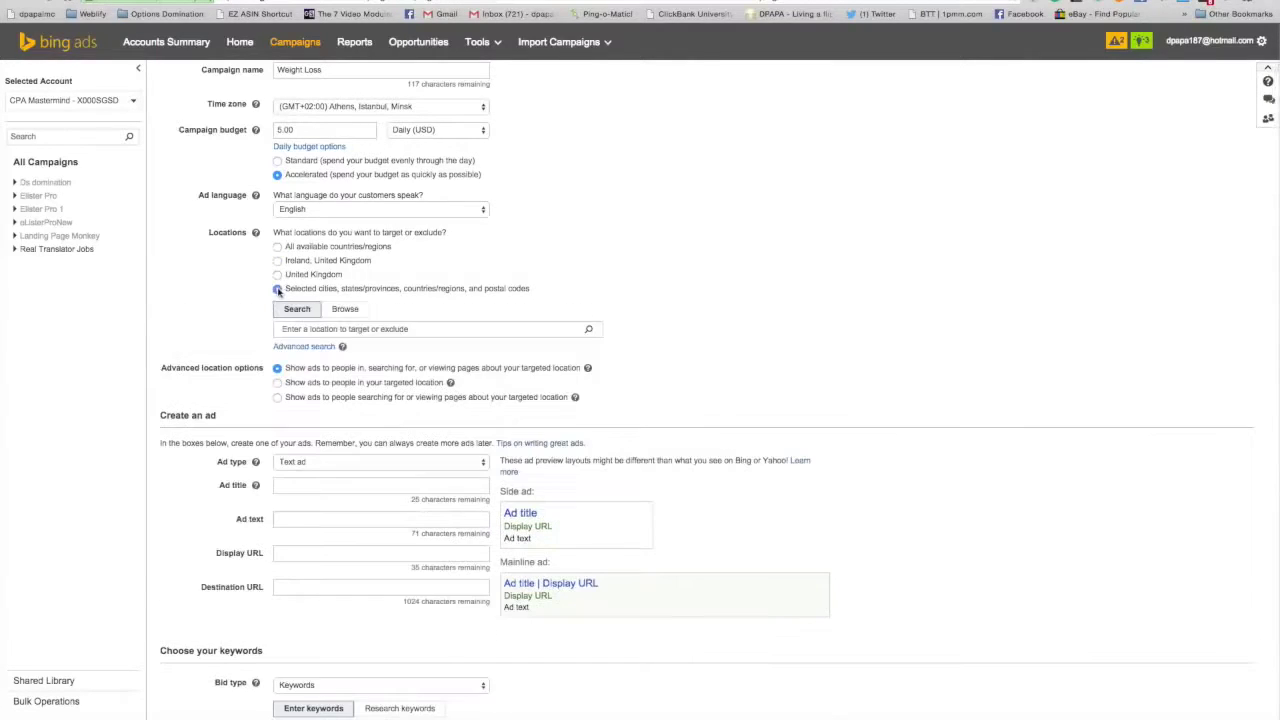
{"action": "left_click", "coordinate": [311, 328]}
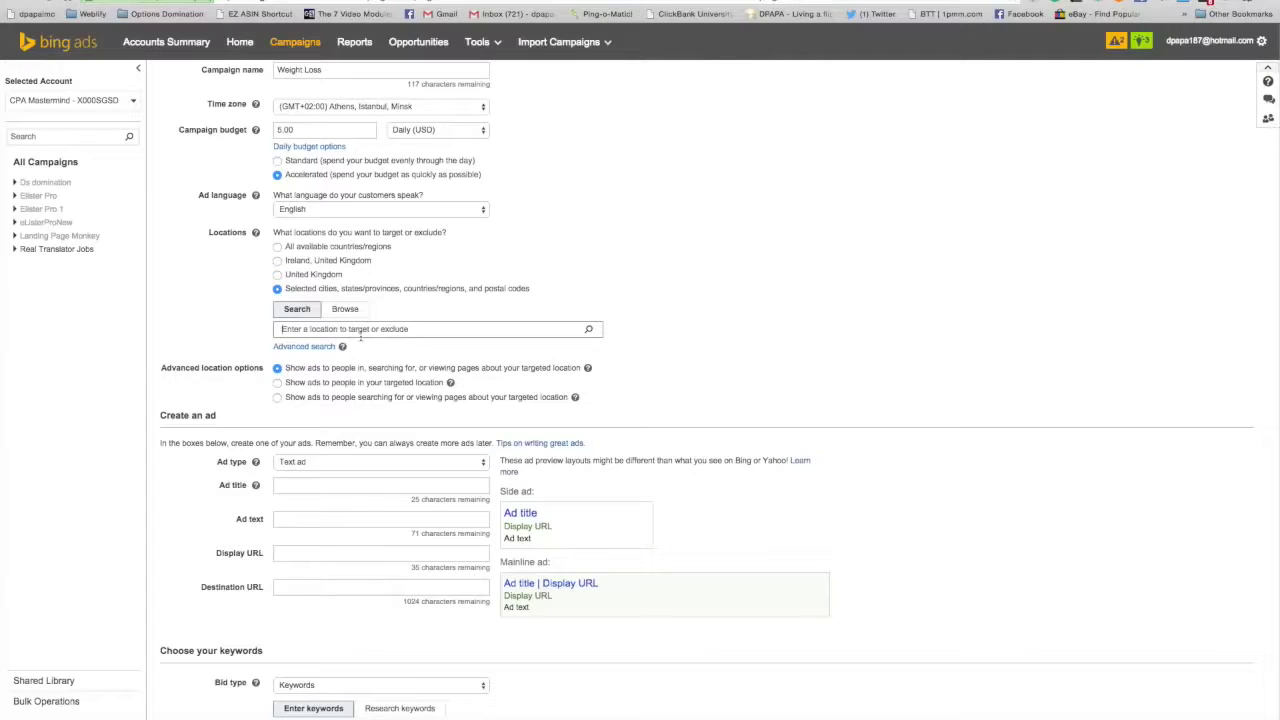
{"action": "type", "text": "Uru"}
{"action": "key", "text": "Return"}
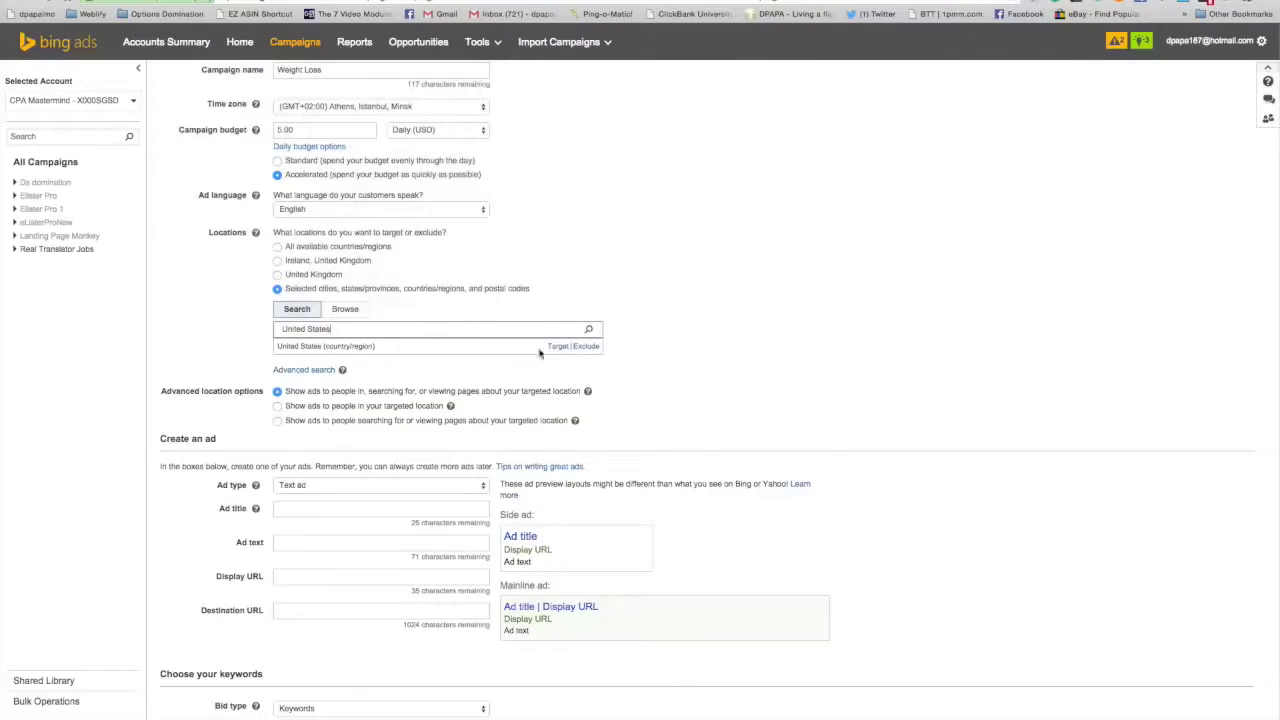
{"action": "left_click", "coordinate": [558, 345]}
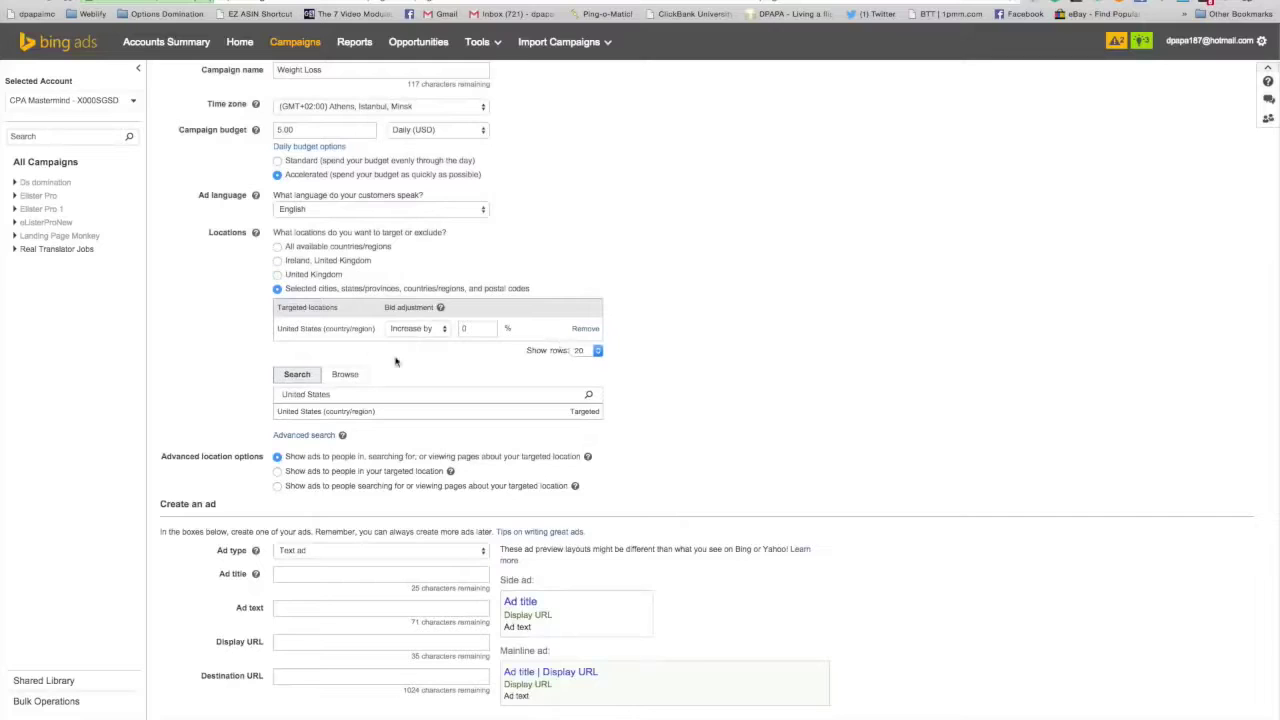
- Search for United Kingdom and add the country to the campaign's targeted locations
{"action": "left_click_drag", "start_coordinate": [335, 394], "coordinate": [215, 393]}
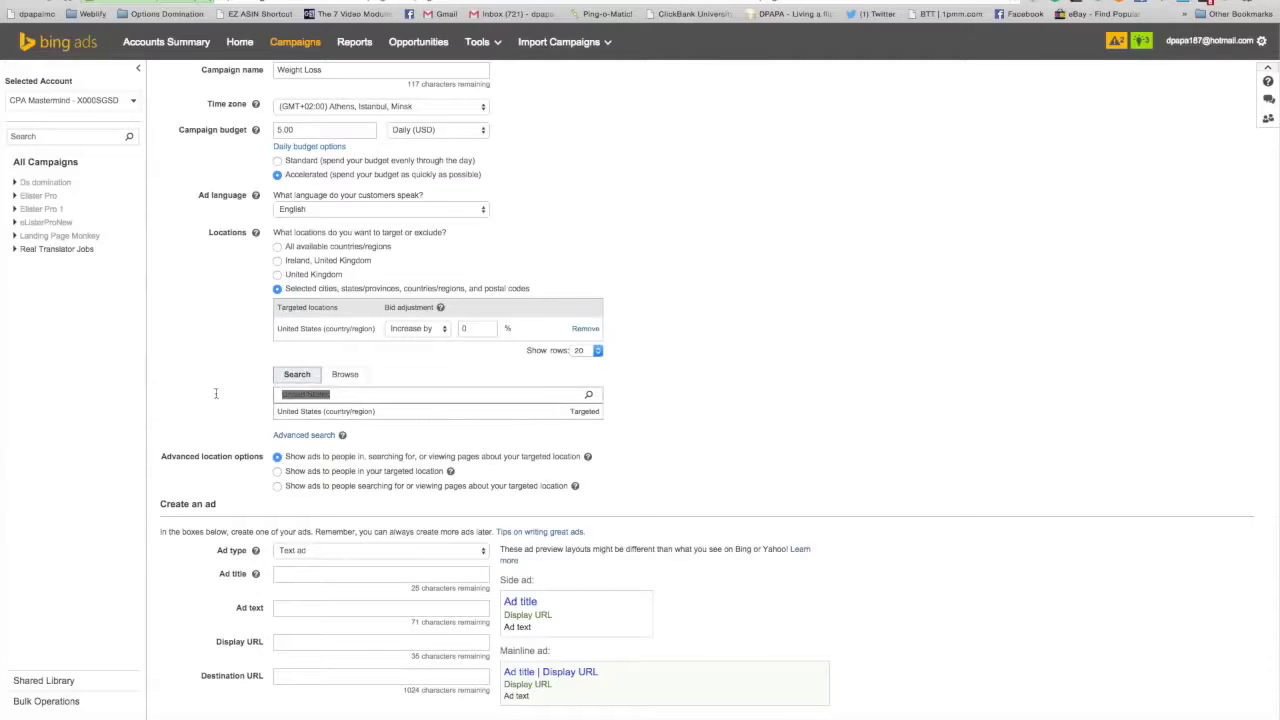
{"action": "type", "text": "United Kingdom"}
{"action": "left_click", "coordinate": [588, 394]}
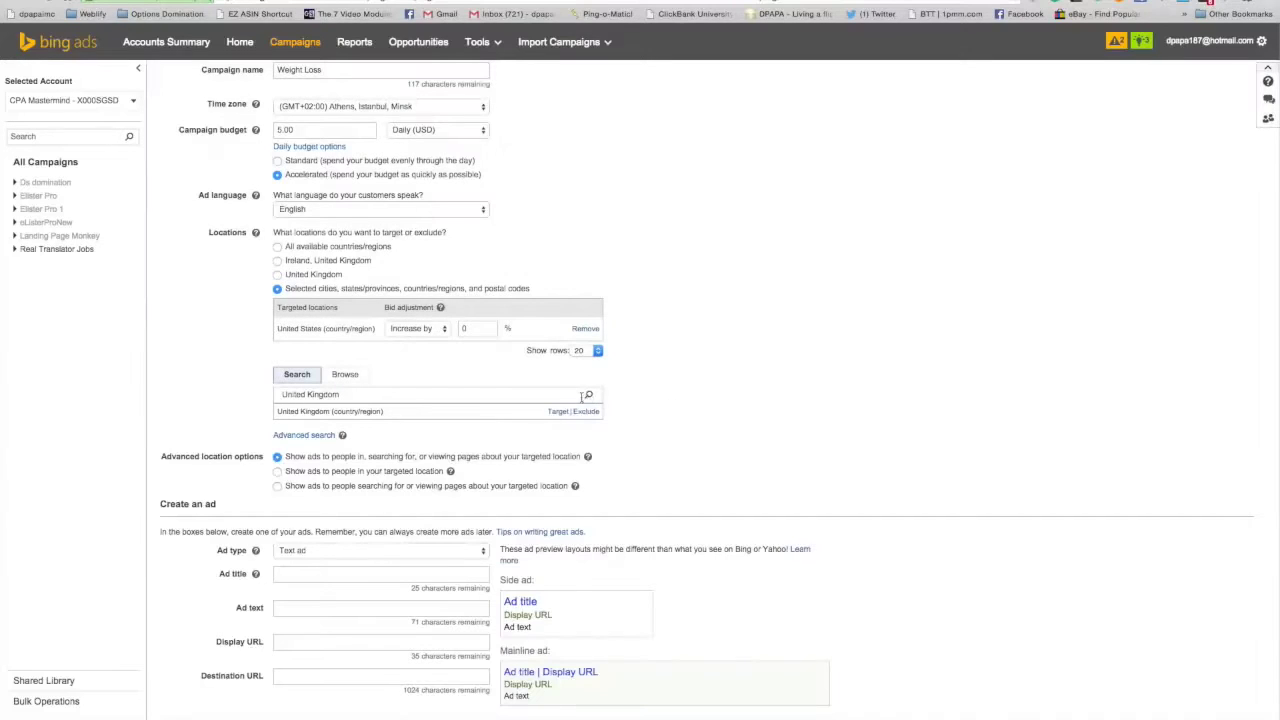
{"action": "left_click", "coordinate": [566, 411]}
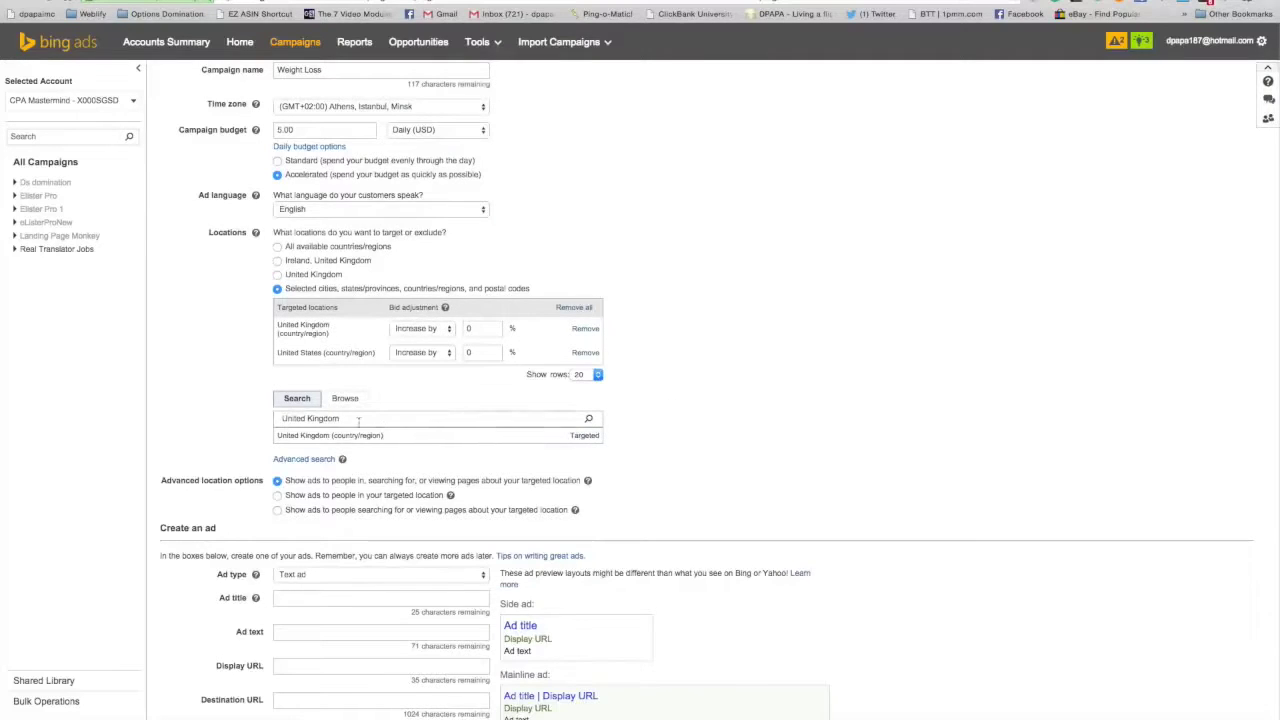
- Search for Canada and add the country to the campaign's targeted locations
{"action": "left_click_drag", "start_coordinate": [363, 420], "coordinate": [188, 412]}
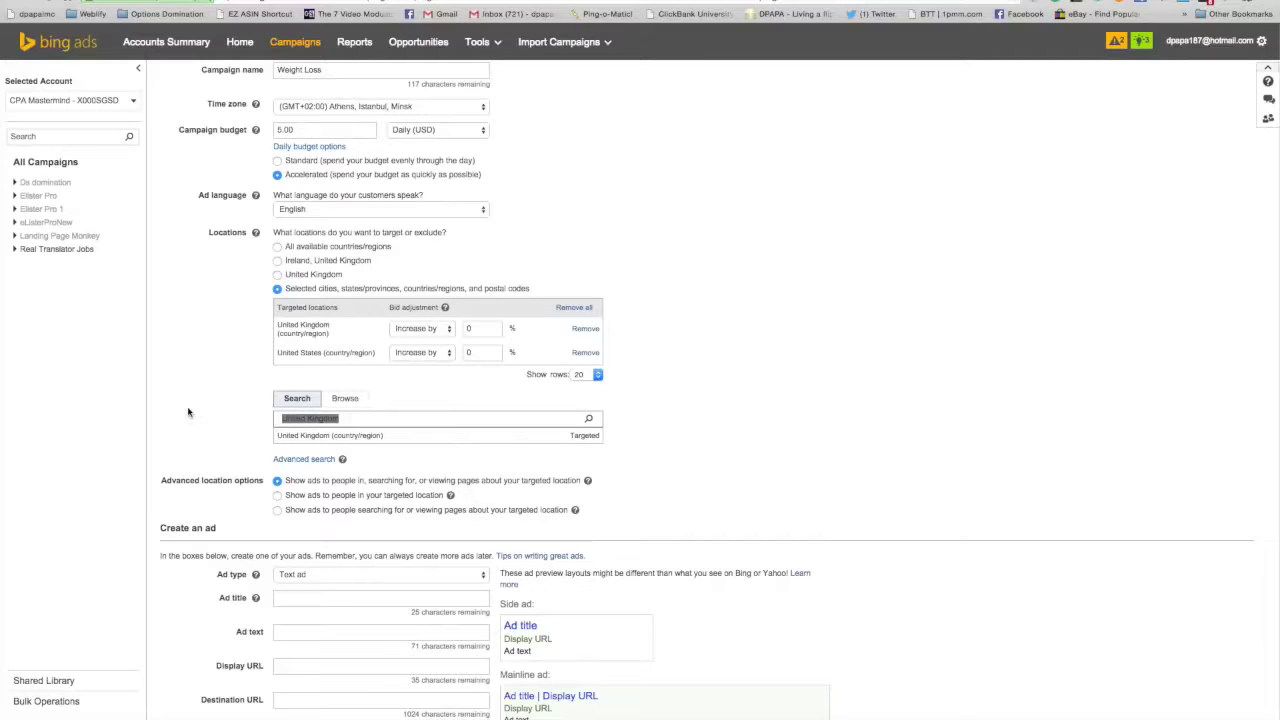
{"action": "type", "text": "Canada"}
{"action": "left_click", "coordinate": [588, 418]}
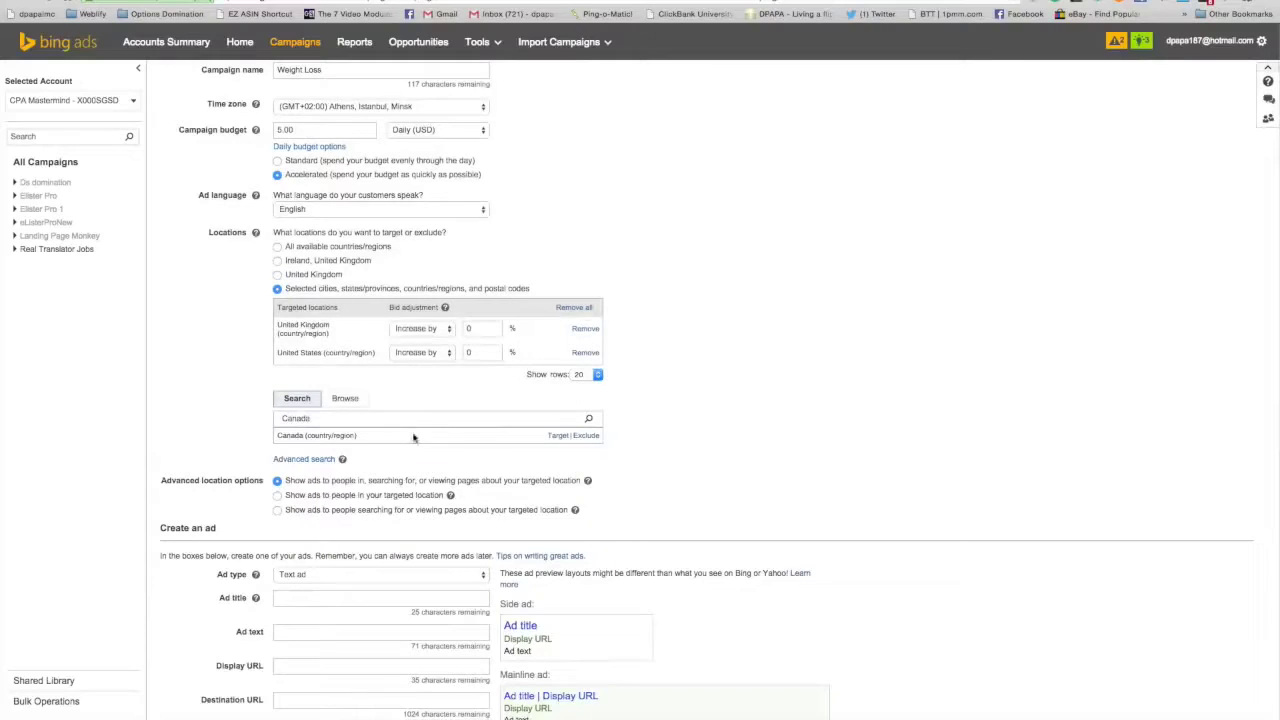
{"action": "left_click", "coordinate": [557, 435]}
- Search for Australia and add the country, not the Capital Territory, to the campaign's targeted locations
{"action": "left_click_drag", "start_coordinate": [312, 441], "coordinate": [226, 438]}
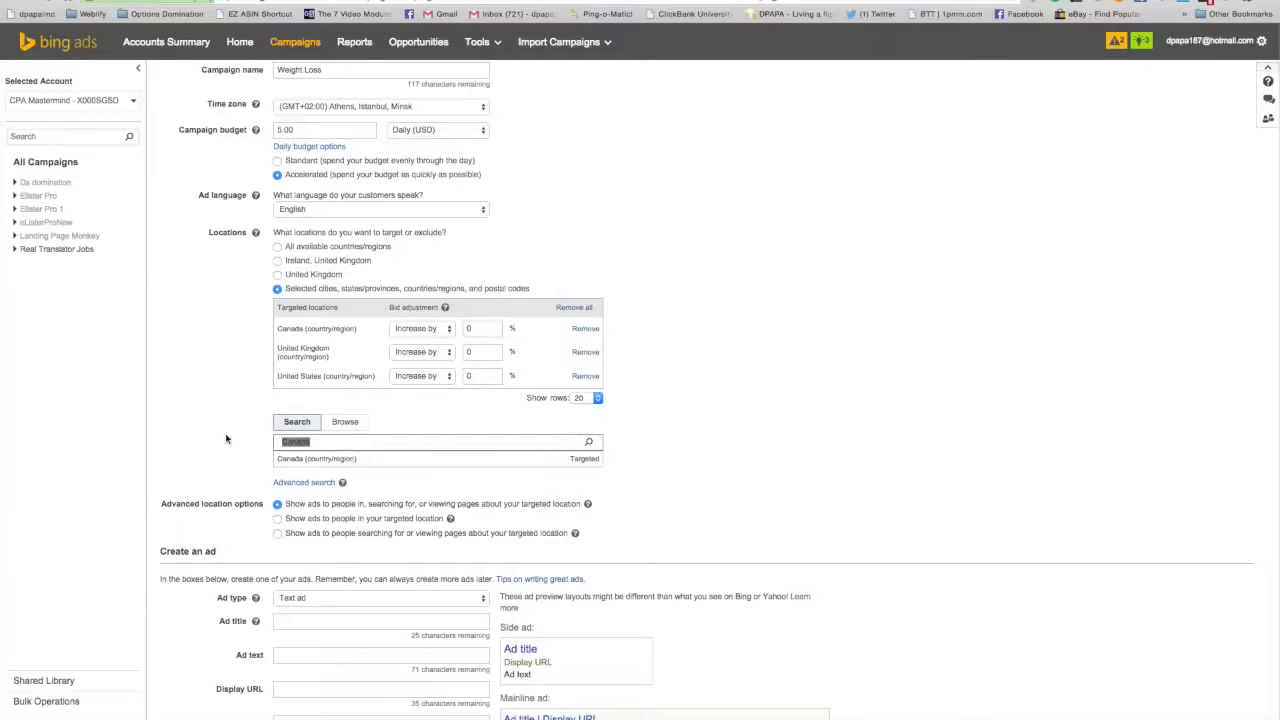
{"action": "type", "text": "ew"}
{"action": "key", "text": "BackSpace"}
{"action": "type", "text": "Australia"}
{"action": "left_click", "coordinate": [588, 442]}
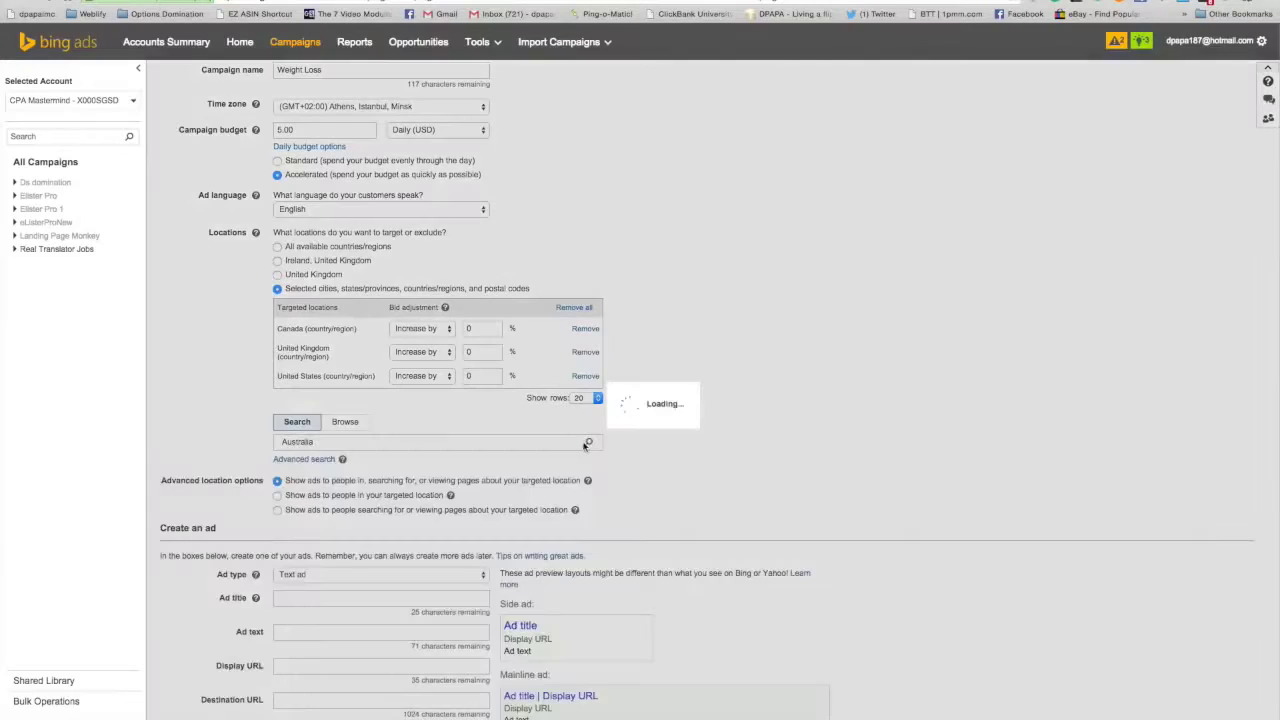
{"action": "left_click", "coordinate": [558, 459]}
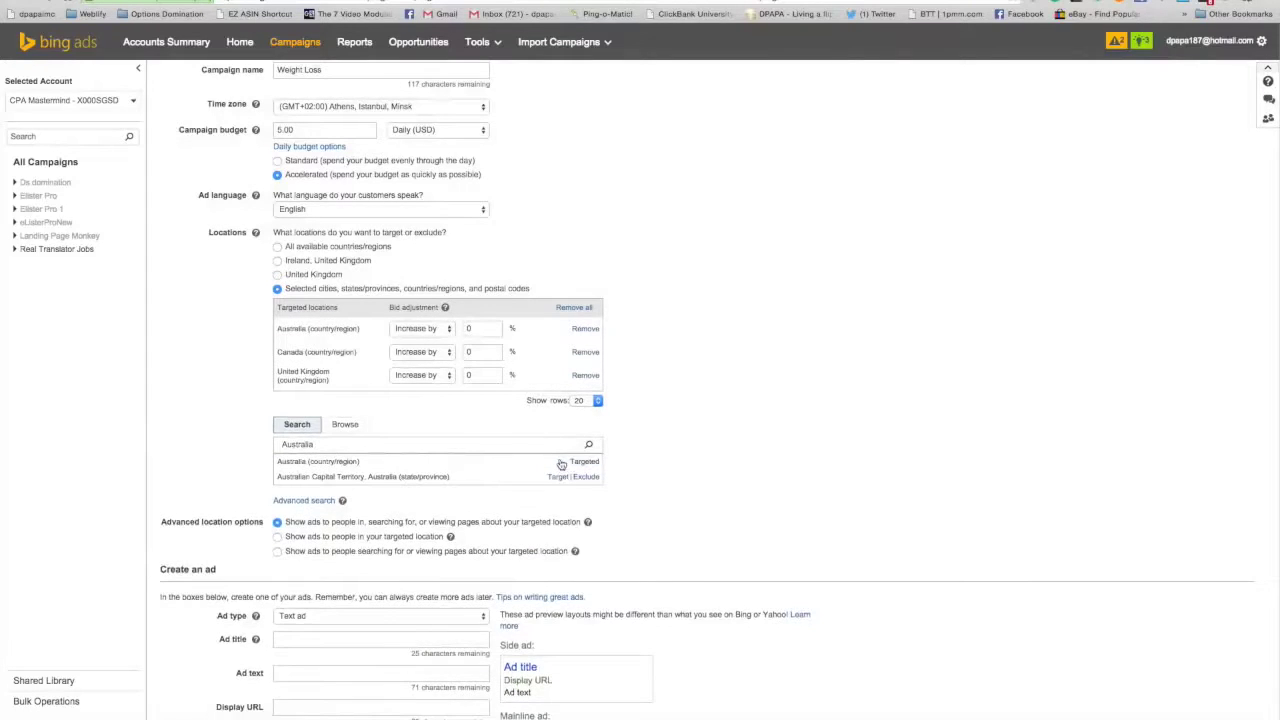
- Search for New Zealand and add the country to the campaign's targeted locations
{"action": "left_click_drag", "start_coordinate": [407, 443], "coordinate": [246, 433]}
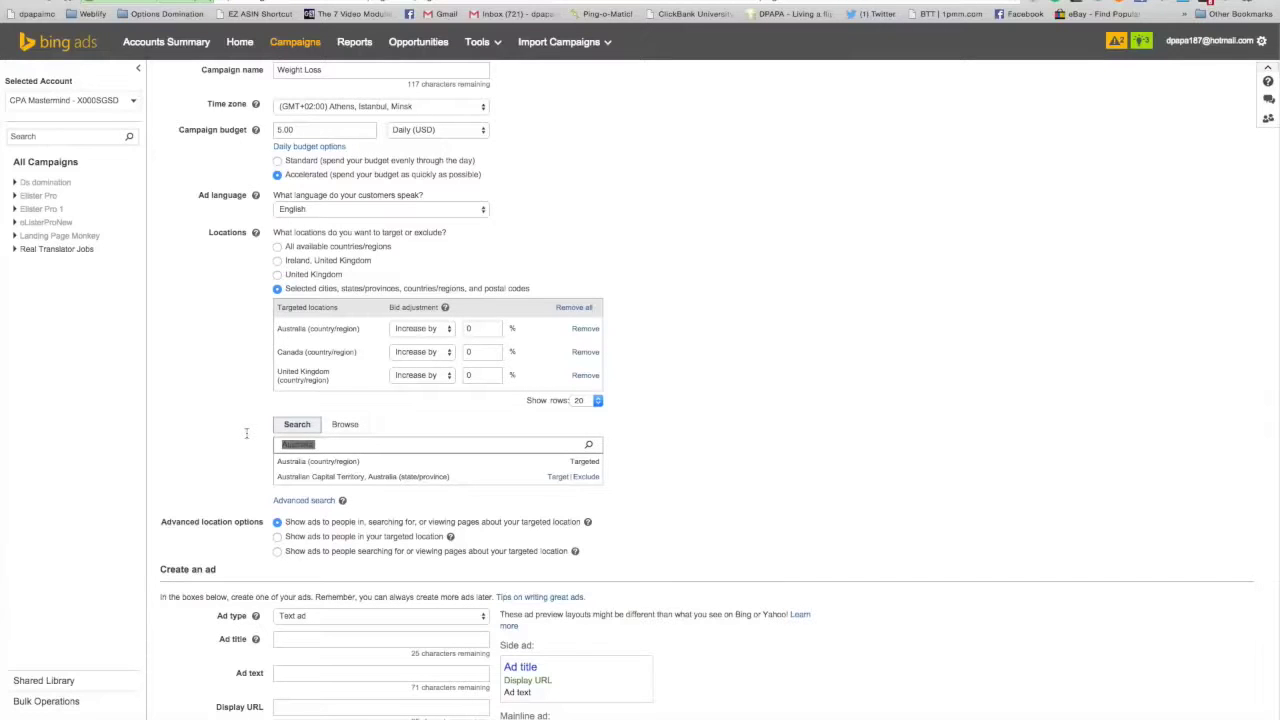
{"action": "type", "text": "New Zealand"}
{"action": "left_click", "coordinate": [589, 444]}
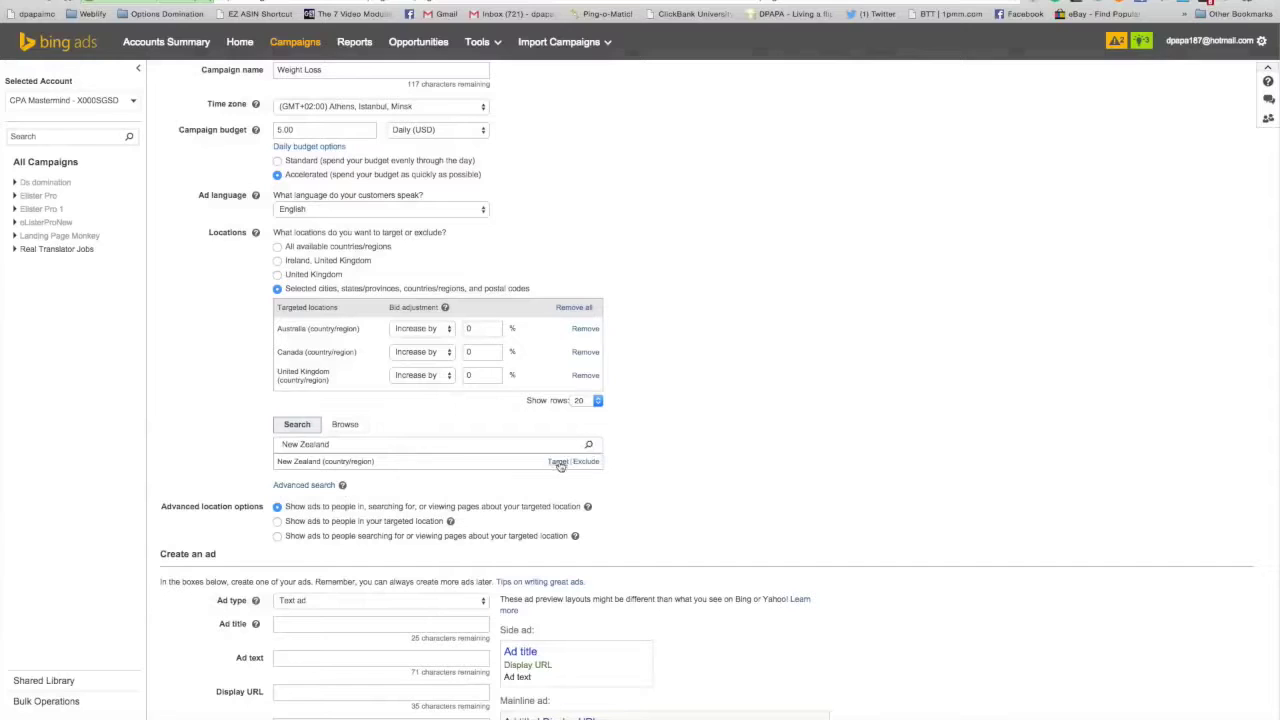
{"action": "left_click", "coordinate": [558, 461]}
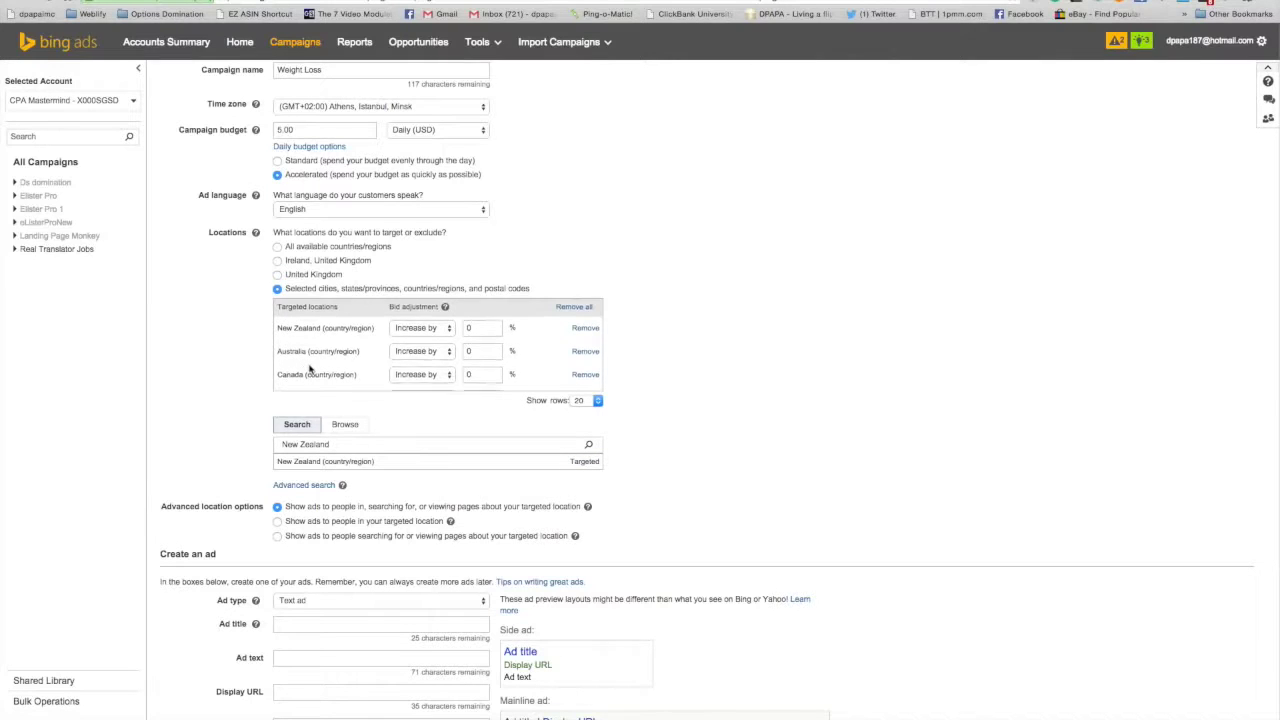
- Review the campaign's targeted locations, advanced location options and the empty ad creation section
{"action": "scroll", "coordinate": [310, 370], "scroll_direction": "down", "scroll_amount": 3}
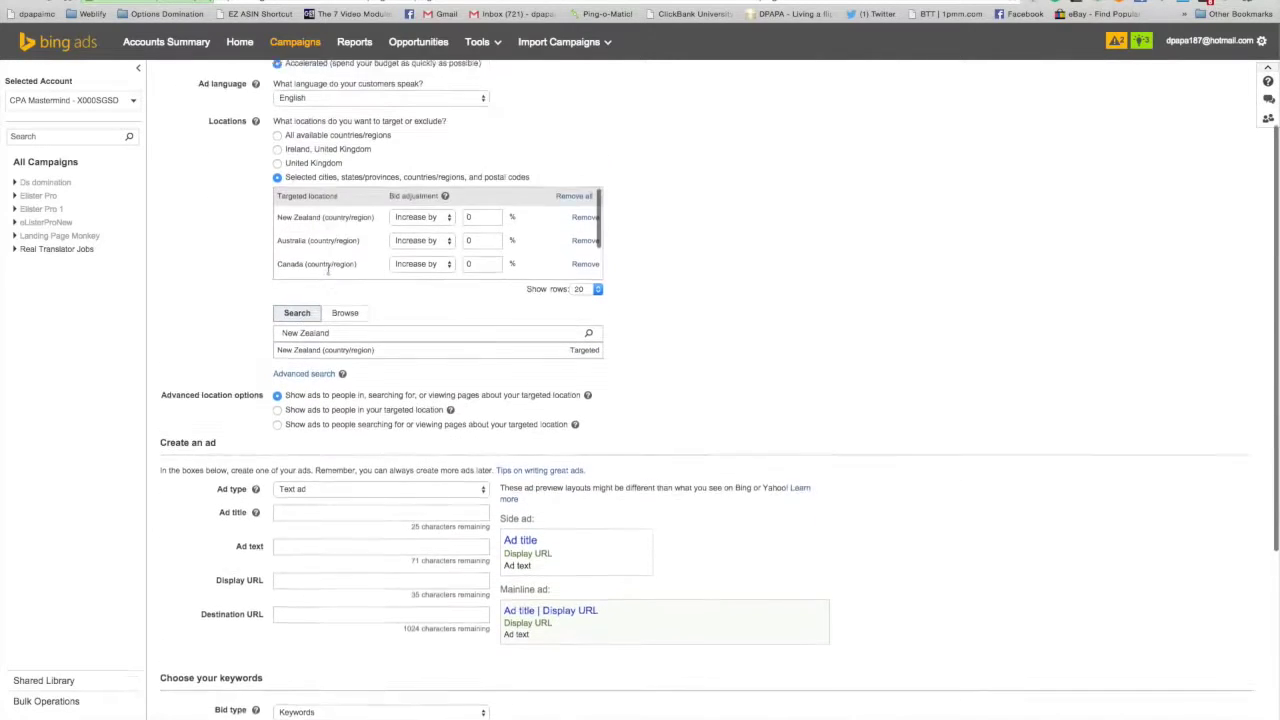
{"action": "scroll", "coordinate": [327, 270], "scroll_direction": "up", "scroll_amount": 2}
{"action": "scroll", "coordinate": [327, 312], "scroll_direction": "down", "scroll_amount": 4}
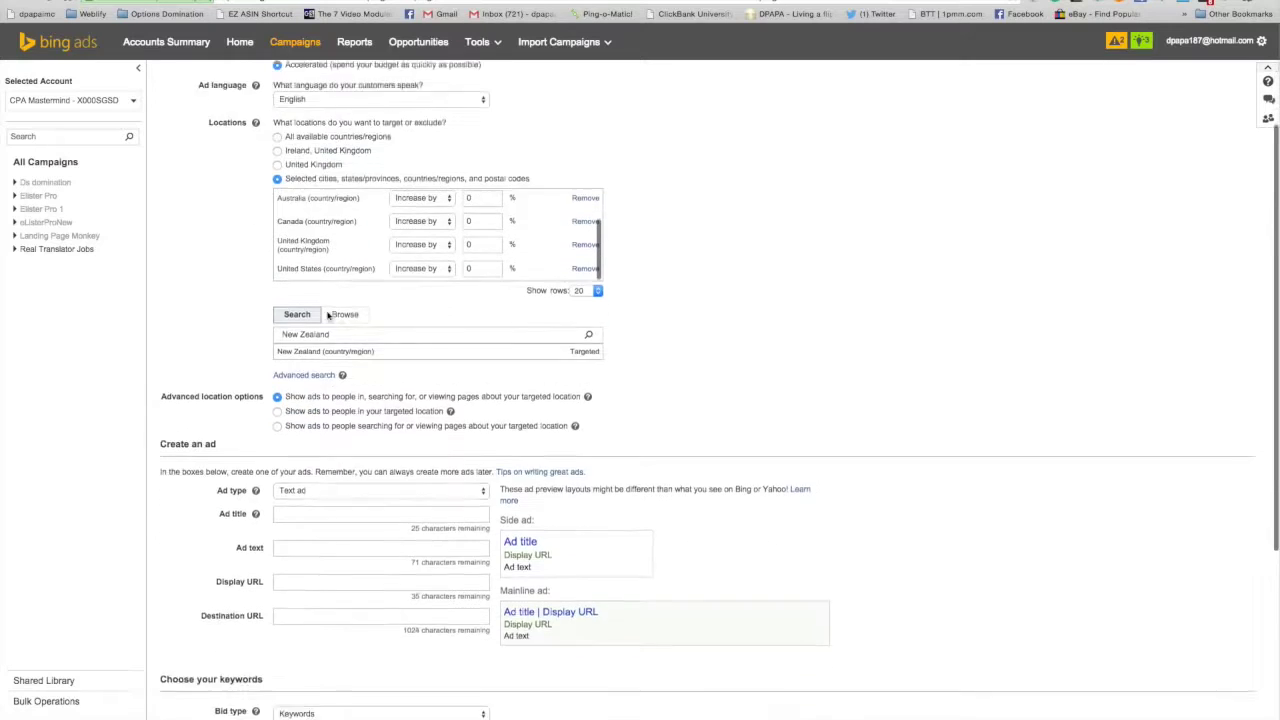
{"action": "scroll", "coordinate": [327, 316], "scroll_direction": "down", "scroll_amount": 4}
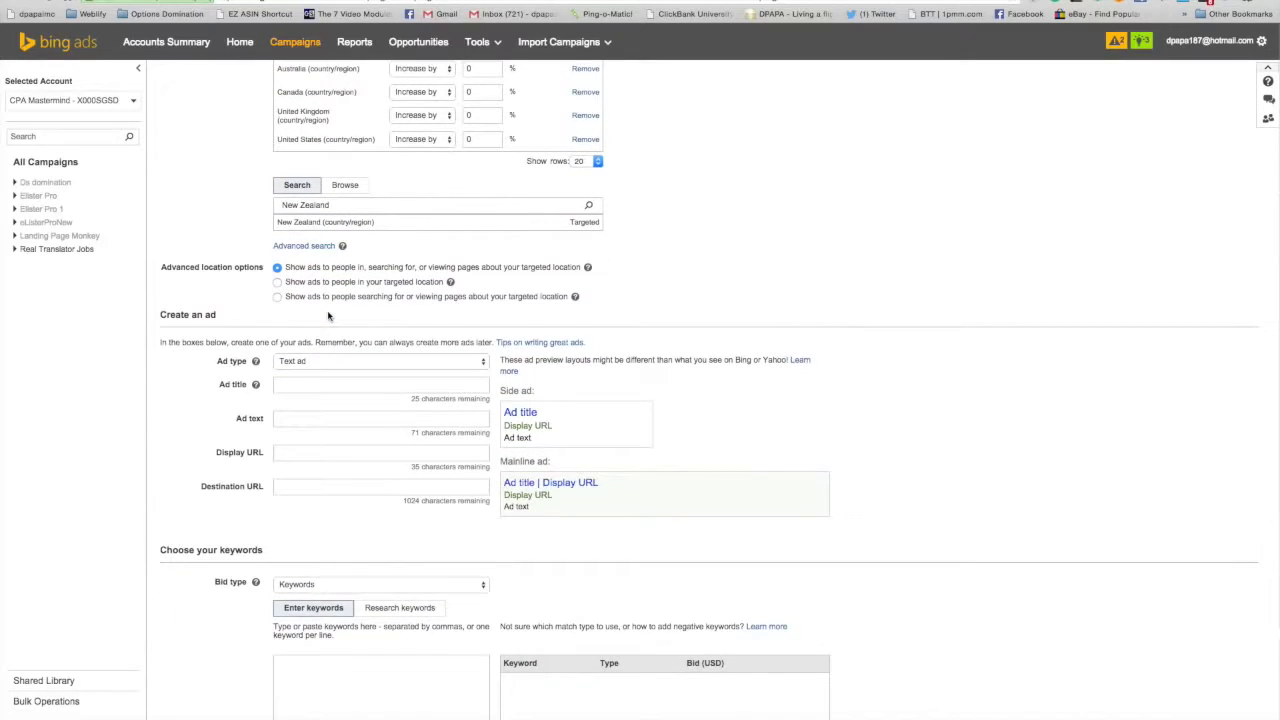
{"action": "scroll", "coordinate": [330, 316], "scroll_direction": "up", "scroll_amount": 2}
{"action": "scroll", "coordinate": [335, 325], "scroll_direction": "down", "scroll_amount": 2}
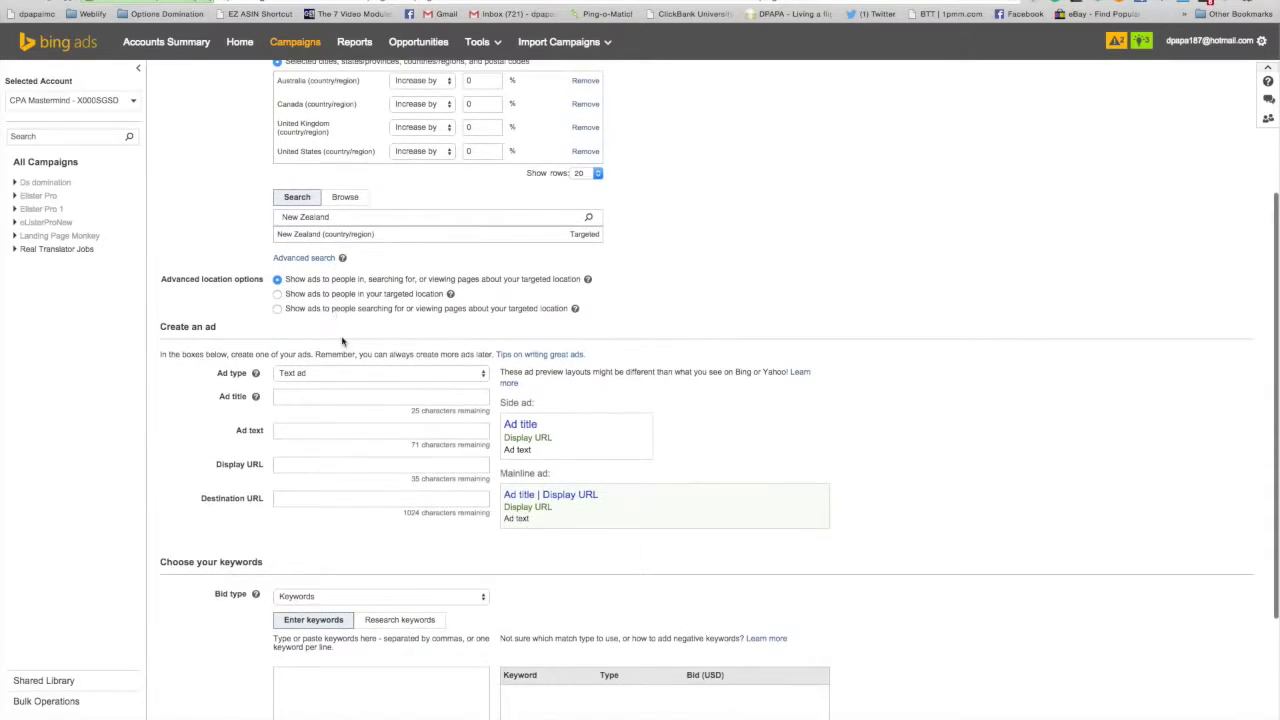
{"action": "scroll", "coordinate": [345, 340], "scroll_direction": "down", "scroll_amount": 1}
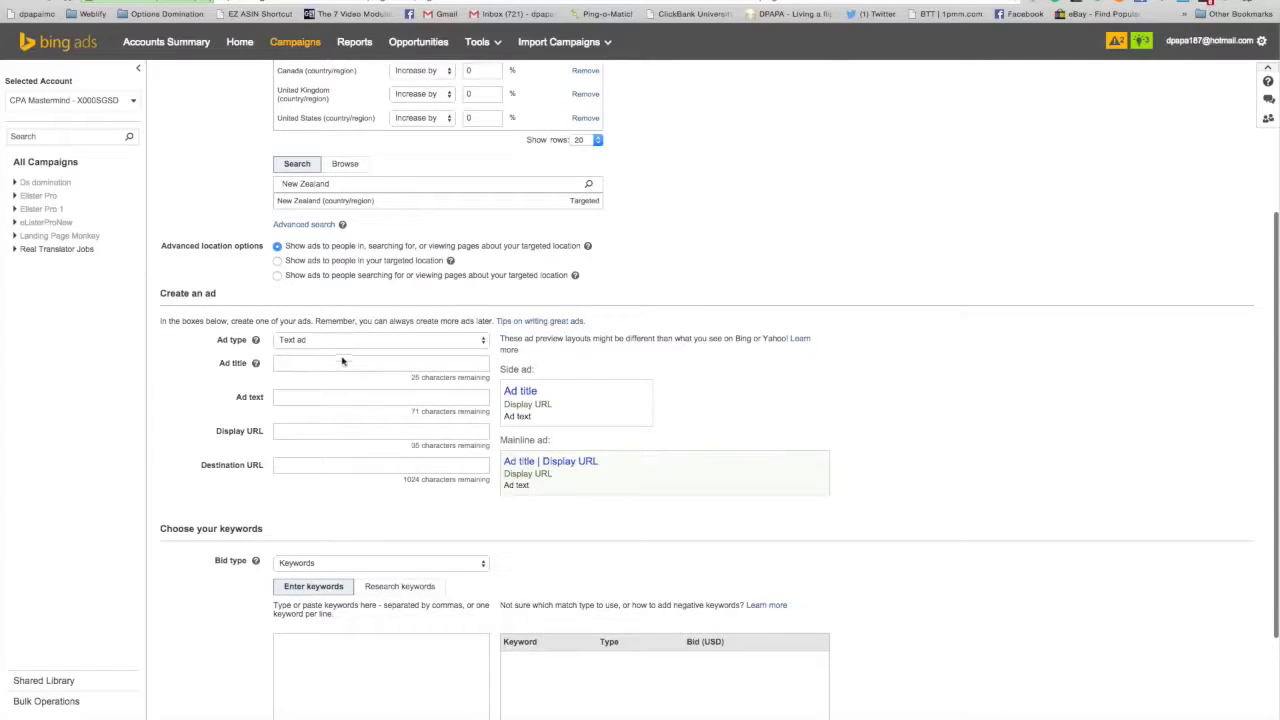
{"action": "scroll", "coordinate": [355, 345], "scroll_direction": "down", "scroll_amount": 3}
{"action": "scroll", "coordinate": [303, 308], "scroll_direction": "up", "scroll_amount": 1}
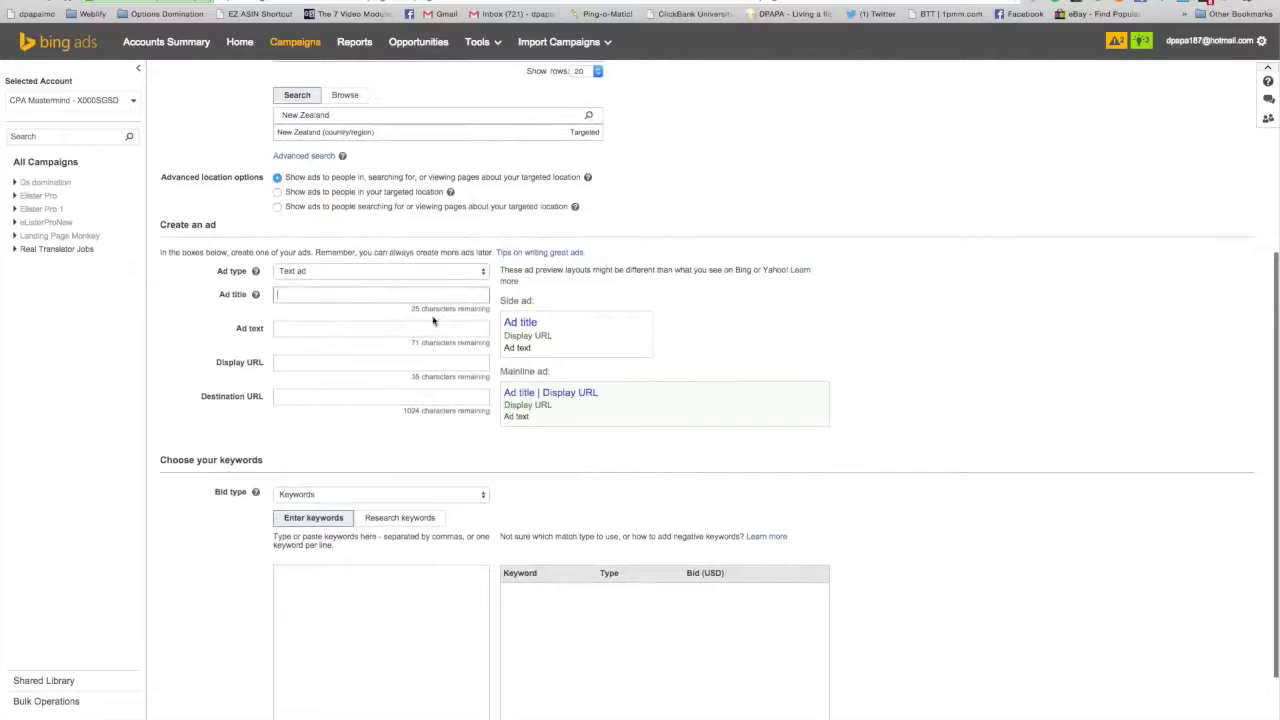
- Switch to the ClickBank marketplace, check the Venus Factor listing's description and open its sales page
{"action": "key", "text": "ctrl+shift+Tab"}
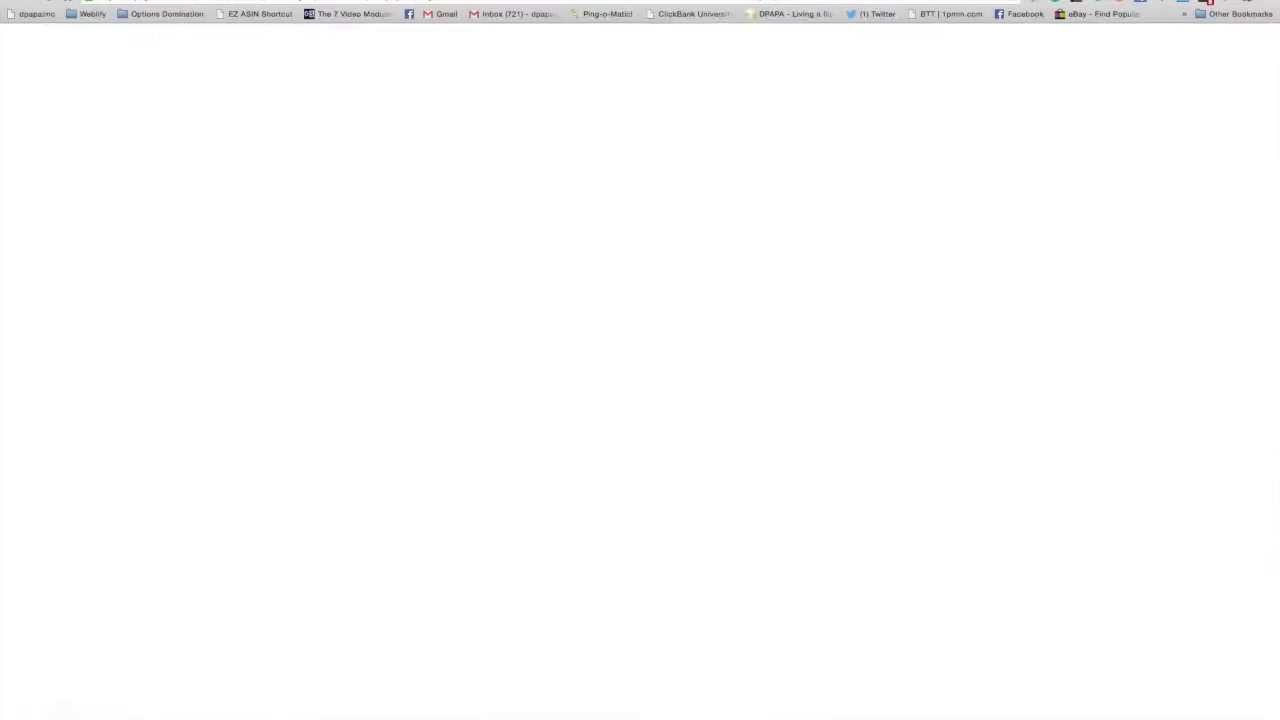
{"action": "key", "text": "ctrl+shift+Tab"}
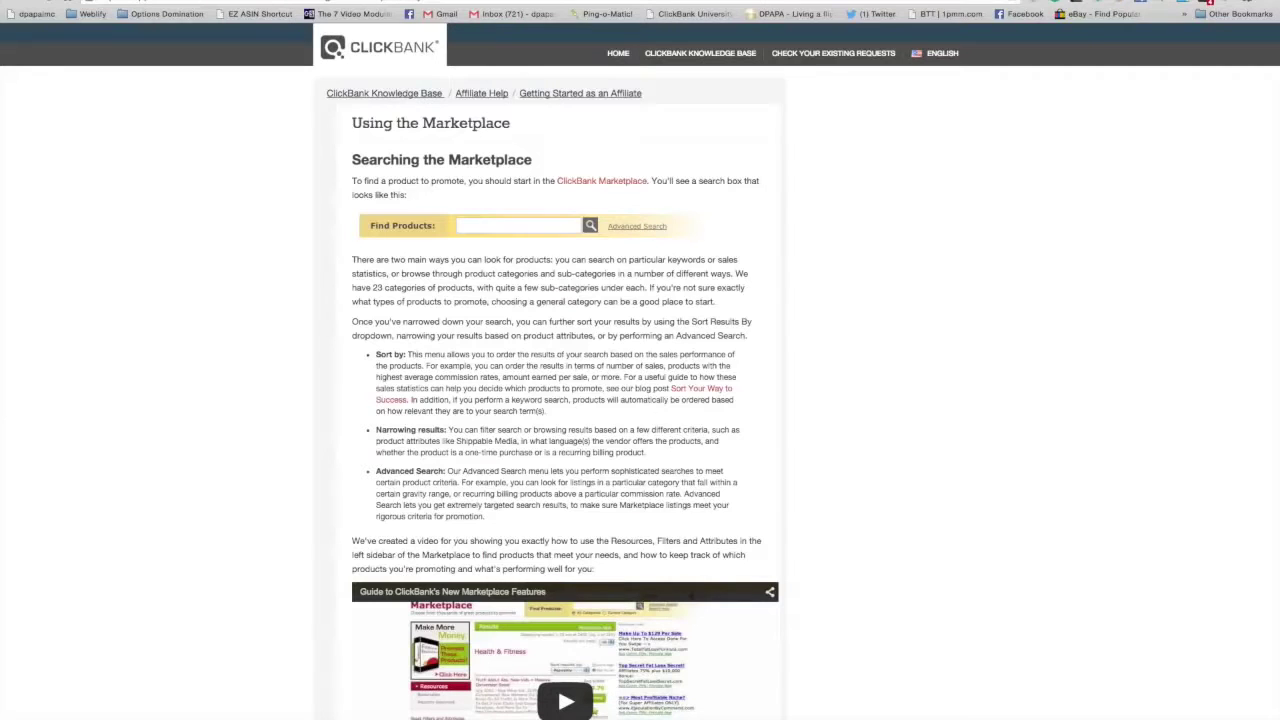
{"action": "key", "text": "ctrl+Tab"}
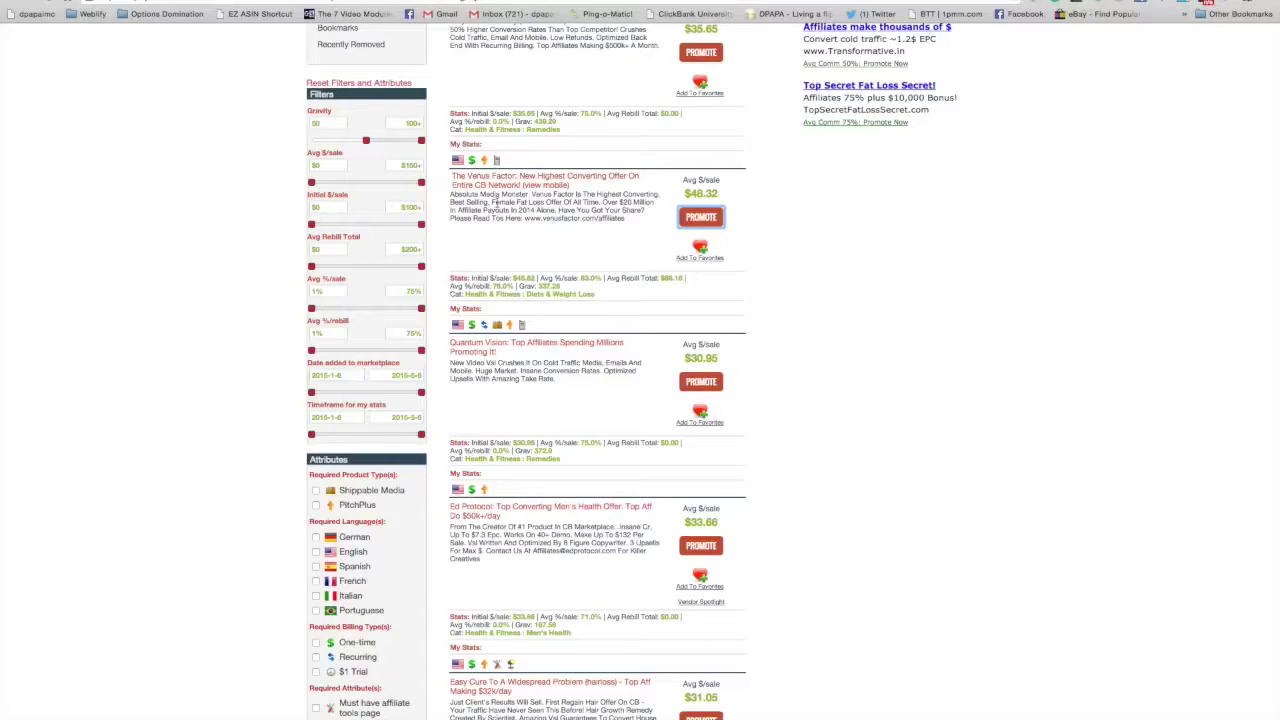
{"action": "left_click_drag", "start_coordinate": [492, 202], "coordinate": [546, 204]}
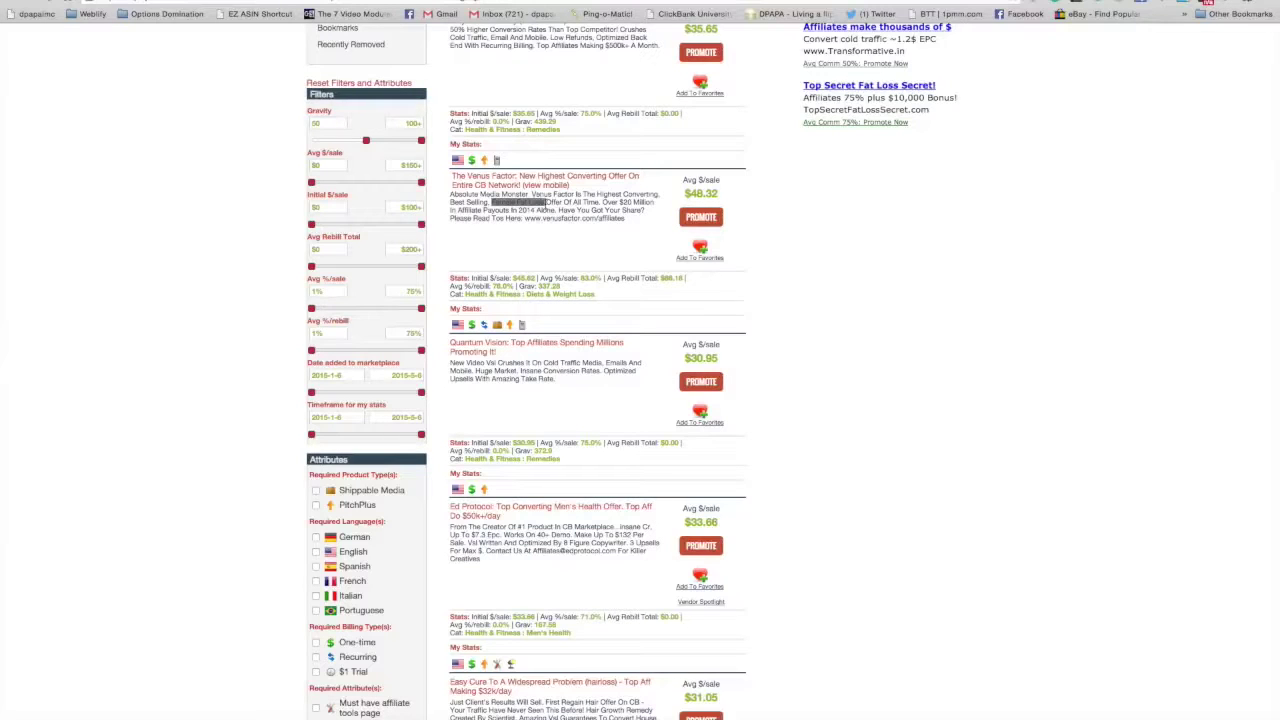
{"action": "left_click", "coordinate": [518, 183]}
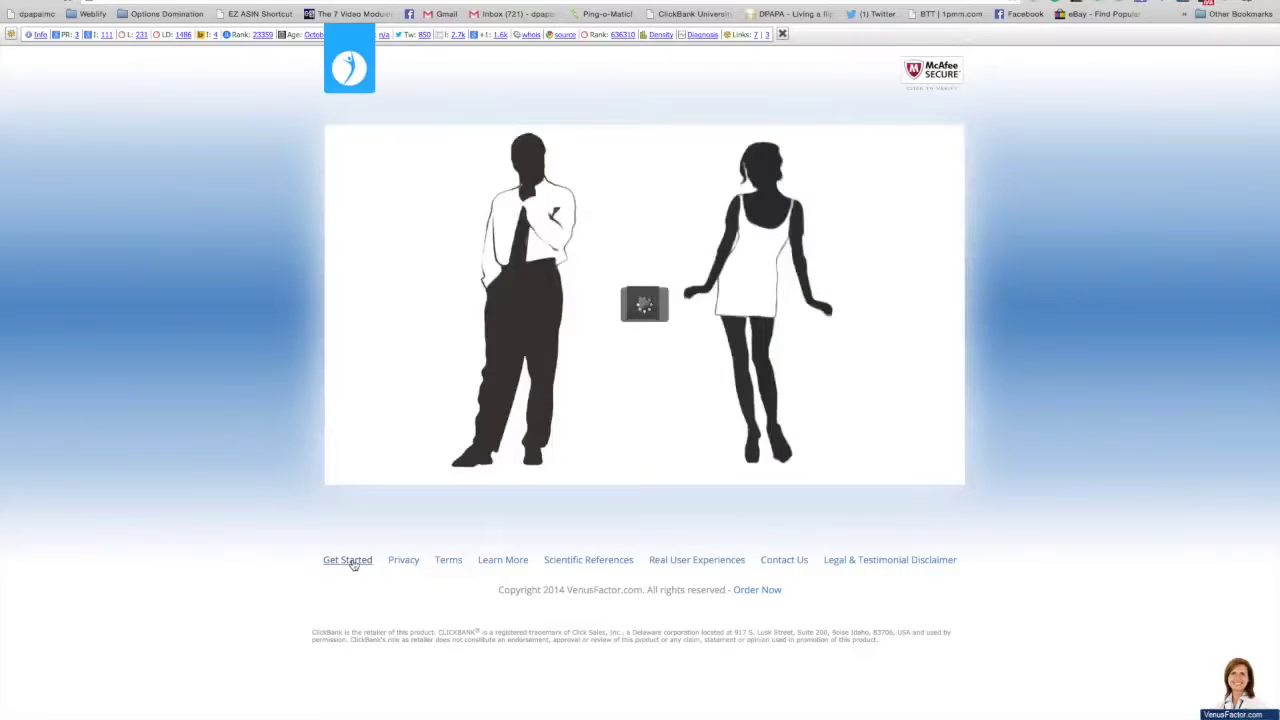
- Open the Venus Factor order page from the sales page and read its bonus offer, ordering FAQ and customer stories
{"action": "left_click", "coordinate": [348, 560]}
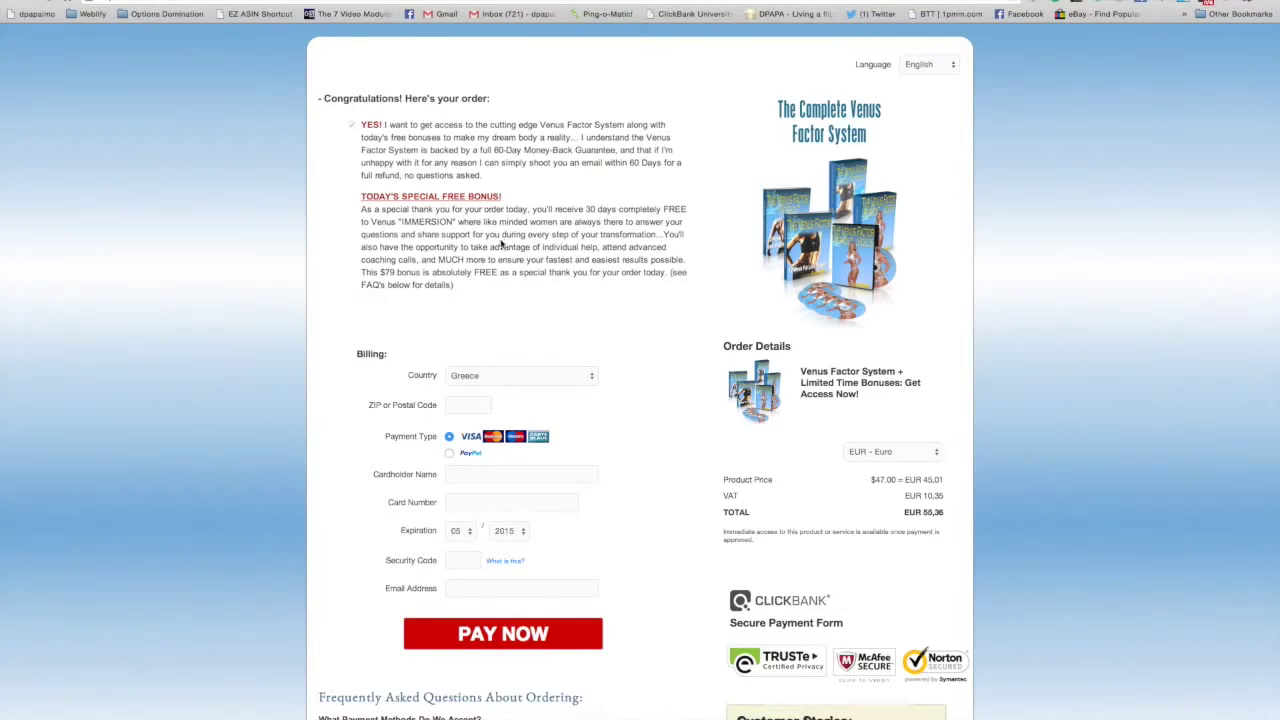
{"action": "scroll", "coordinate": [505, 245], "scroll_direction": "down", "scroll_amount": 5}
{"action": "scroll", "coordinate": [540, 358], "scroll_direction": "down", "scroll_amount": 2}
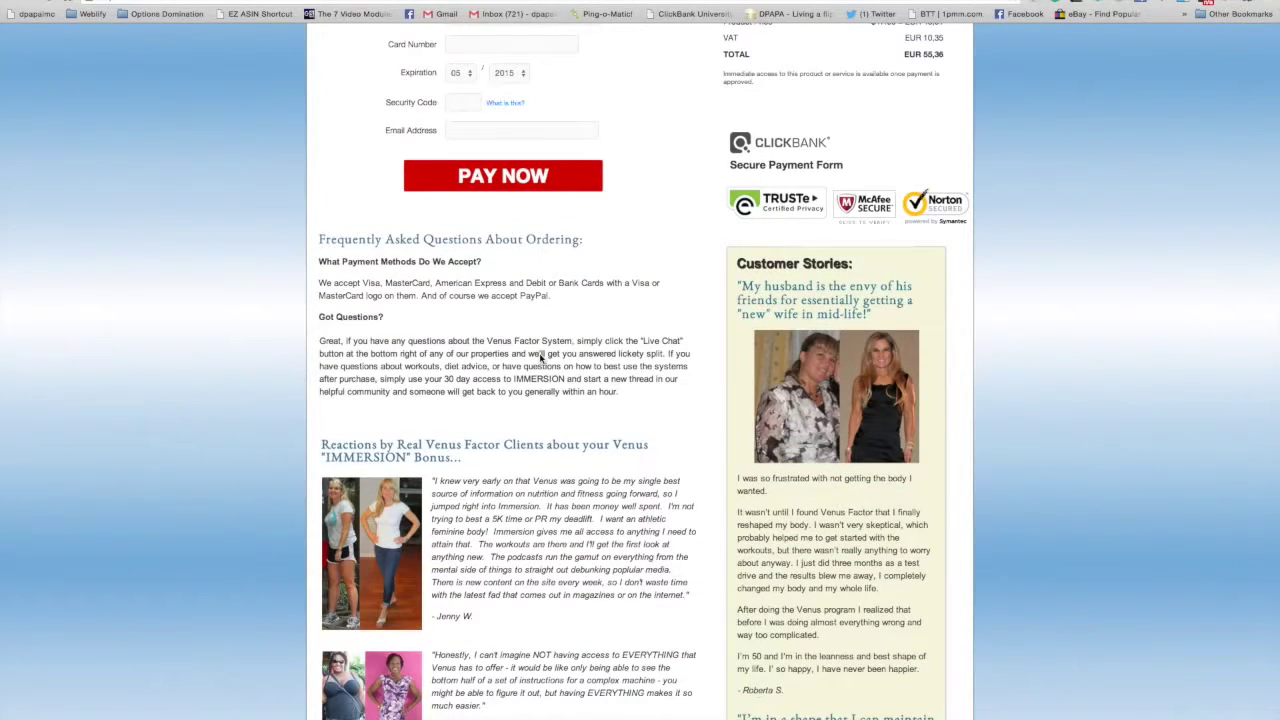
{"action": "scroll", "coordinate": [540, 358], "scroll_direction": "down", "scroll_amount": 5}
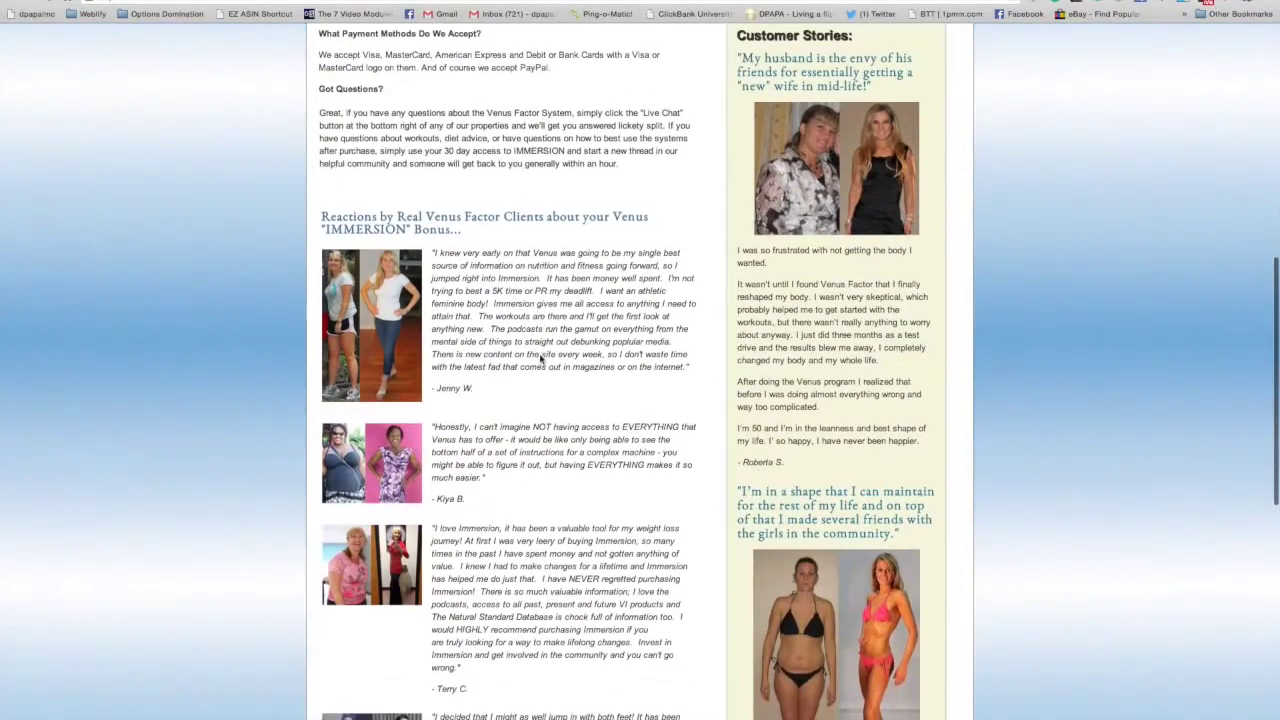
{"action": "scroll", "coordinate": [540, 358], "scroll_direction": "down", "scroll_amount": 6}
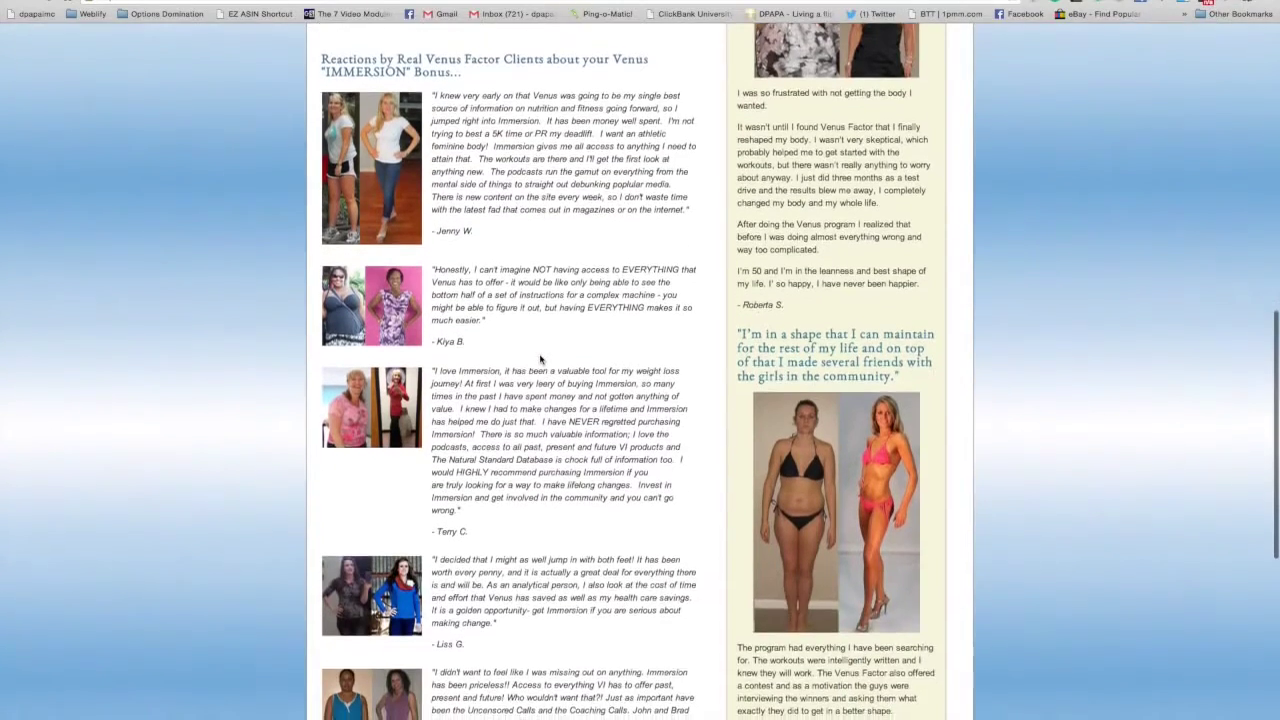
{"action": "scroll", "coordinate": [540, 358], "scroll_direction": "down", "scroll_amount": 7}
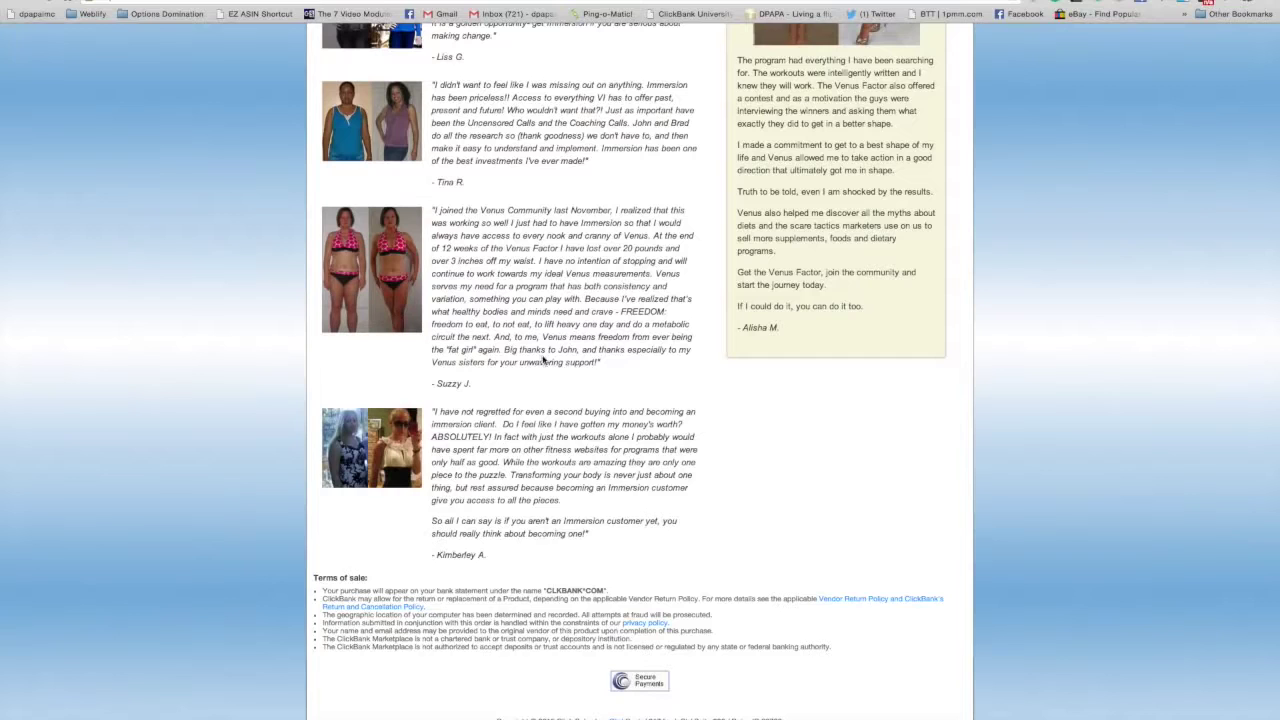
{"action": "scroll", "coordinate": [543, 362], "scroll_direction": "up", "scroll_amount": 15}
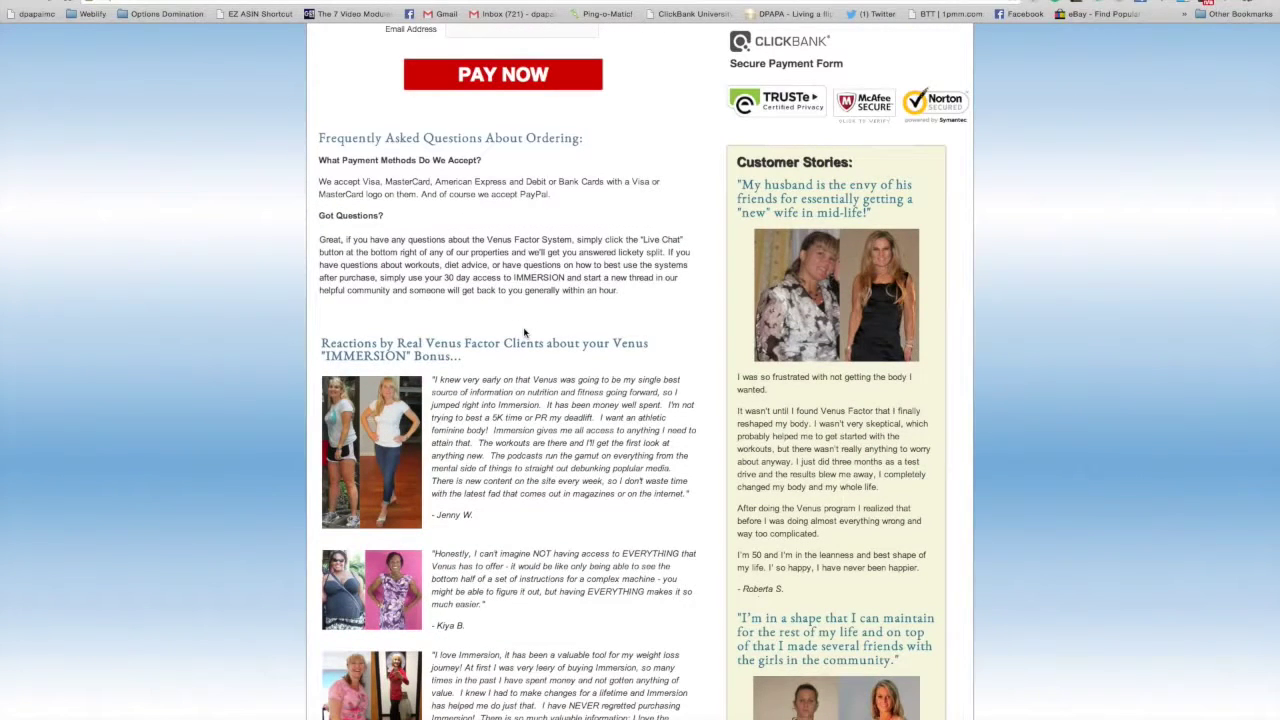
{"action": "scroll", "coordinate": [524, 332], "scroll_direction": "up", "scroll_amount": 10}
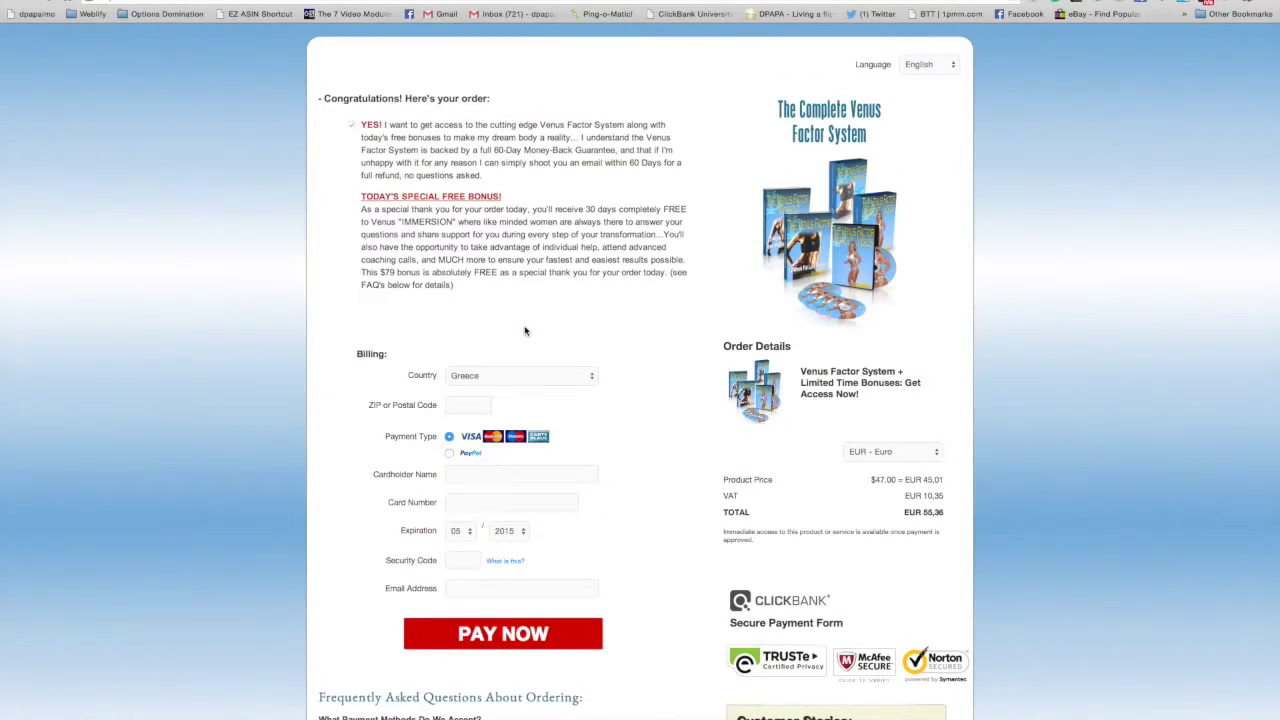
{"action": "scroll", "coordinate": [525, 330], "scroll_direction": "up", "scroll_amount": 2}
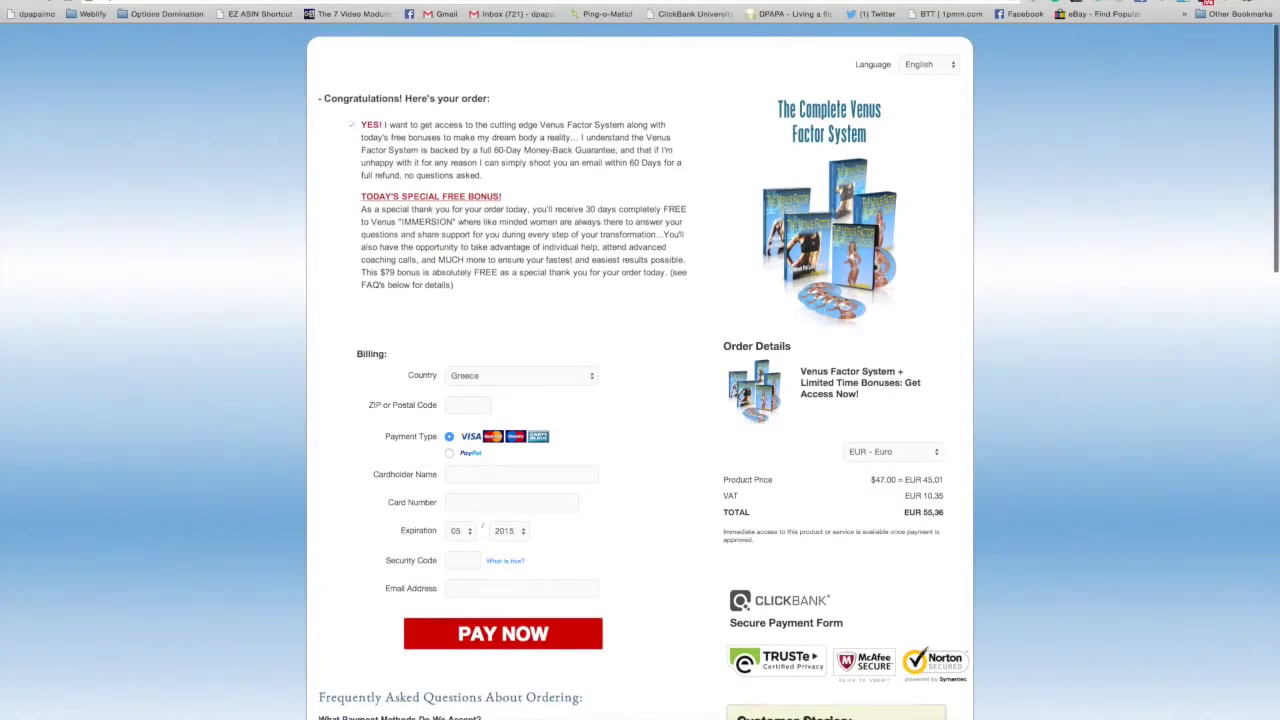
- Search Google in a new browser tab for "venus factor system reviews"
{"action": "key", "text": "super+t"}
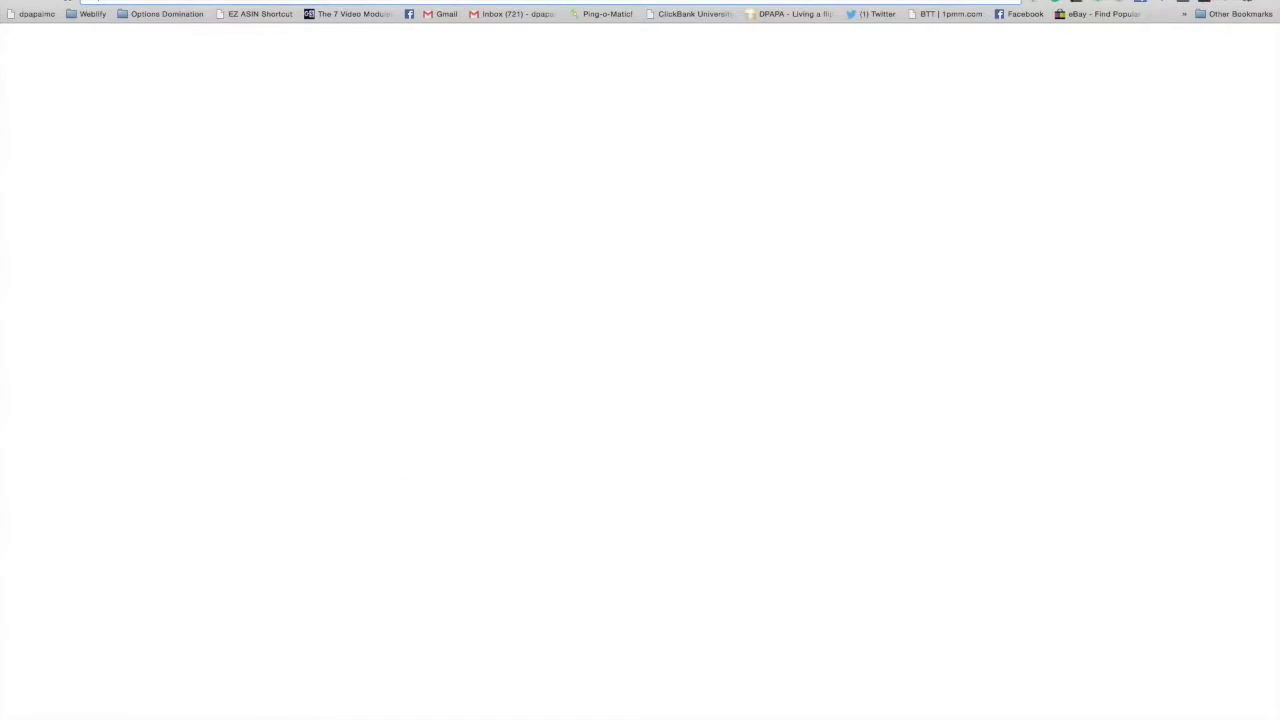
{"action": "type", "text": "goog"}
{"action": "key", "text": "Return"}
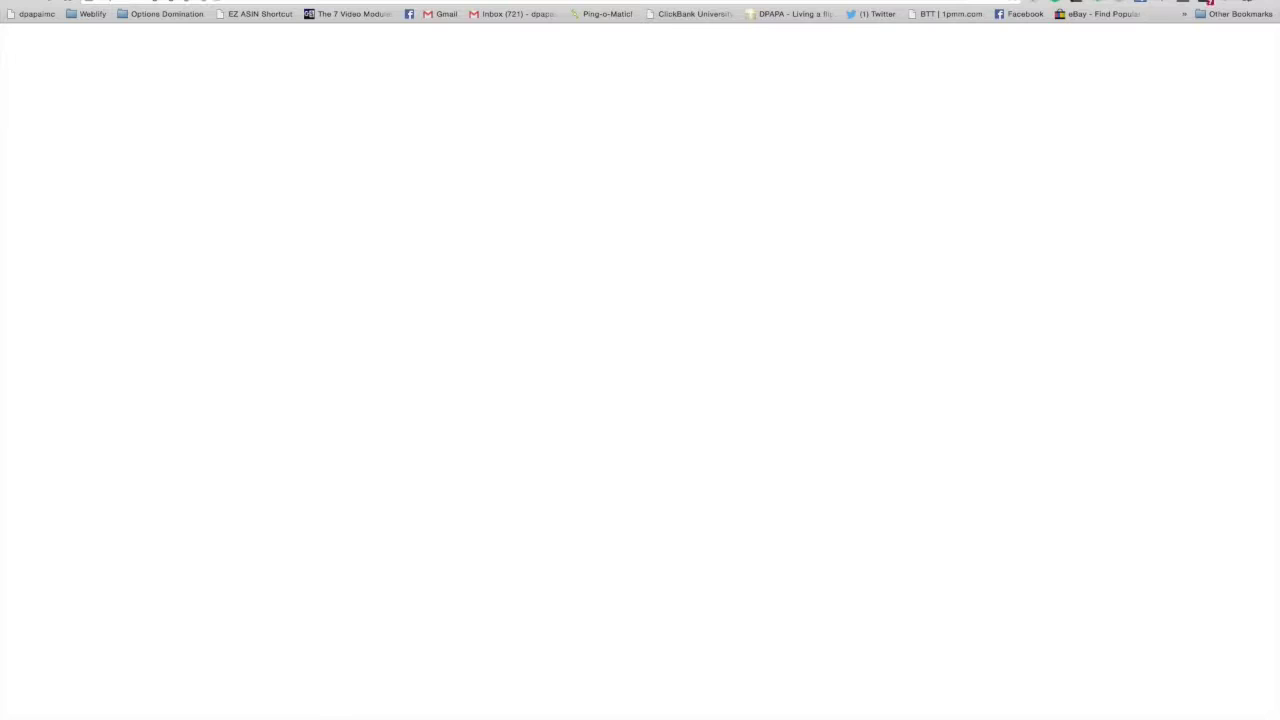
{"action": "type", "text": "ve"}
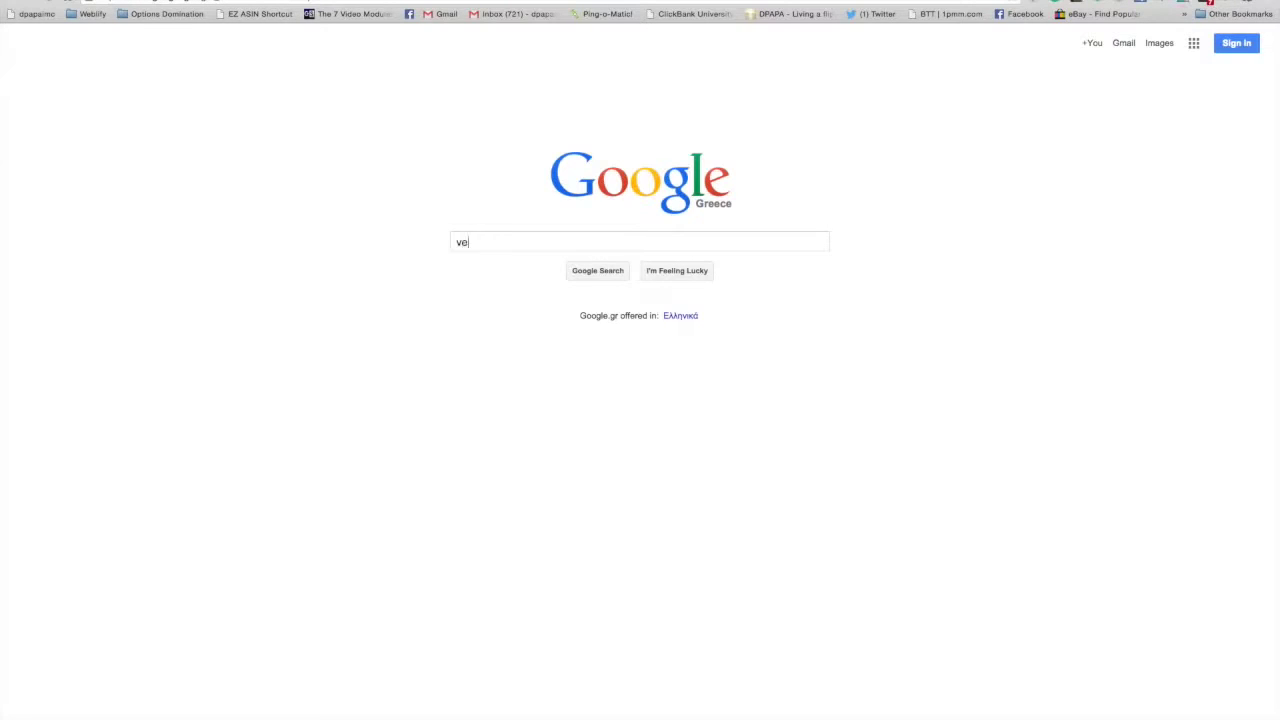
{"action": "type", "text": "nus factor"}
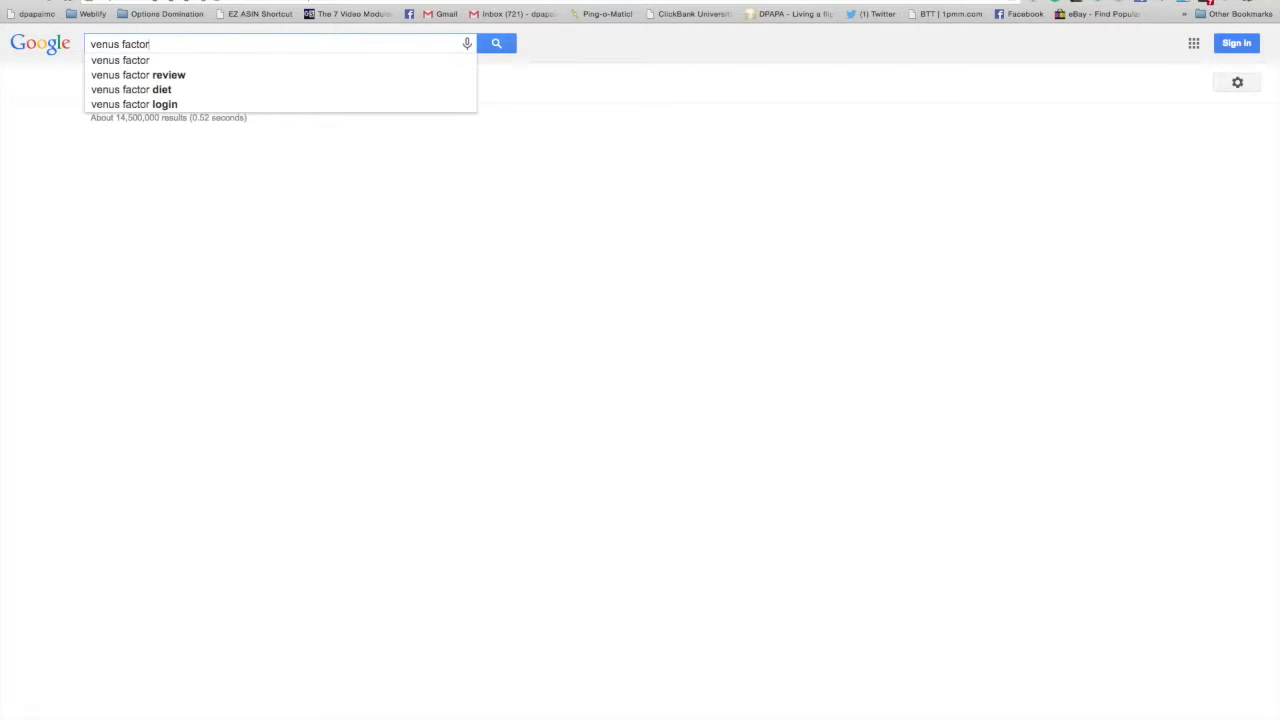
{"action": "type", "text": " system"}
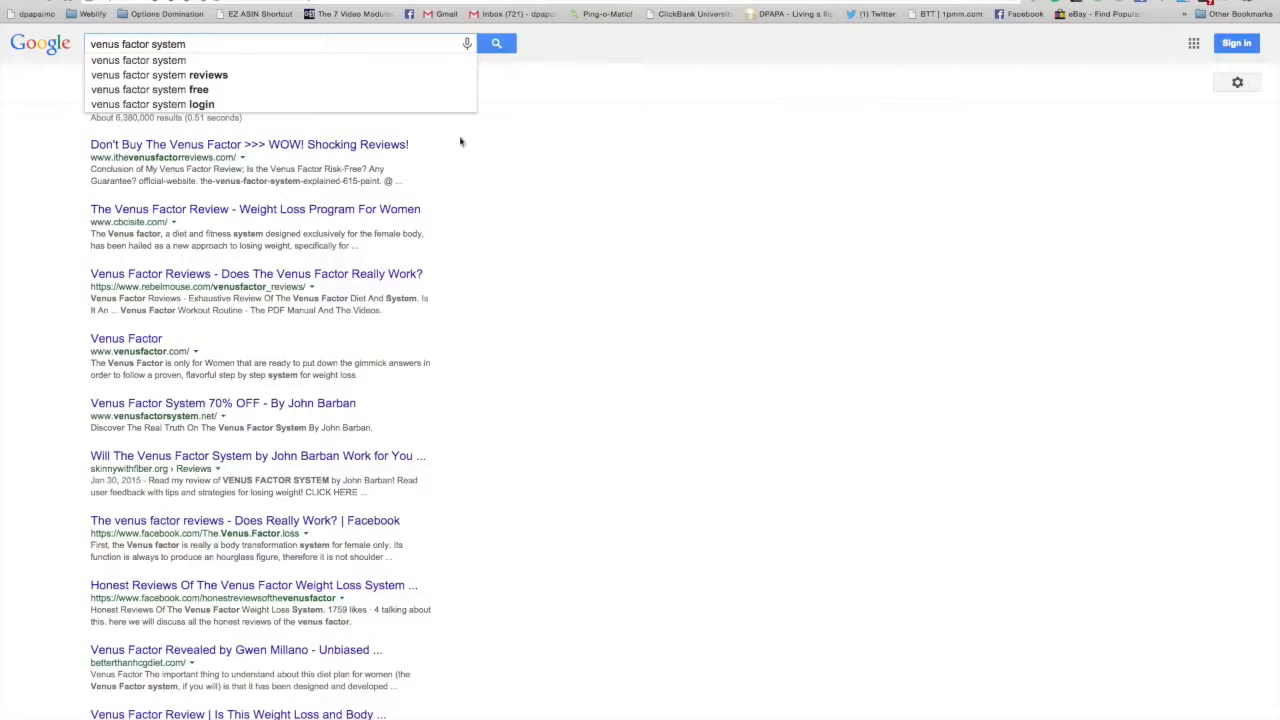
{"action": "left_click", "coordinate": [167, 77]}
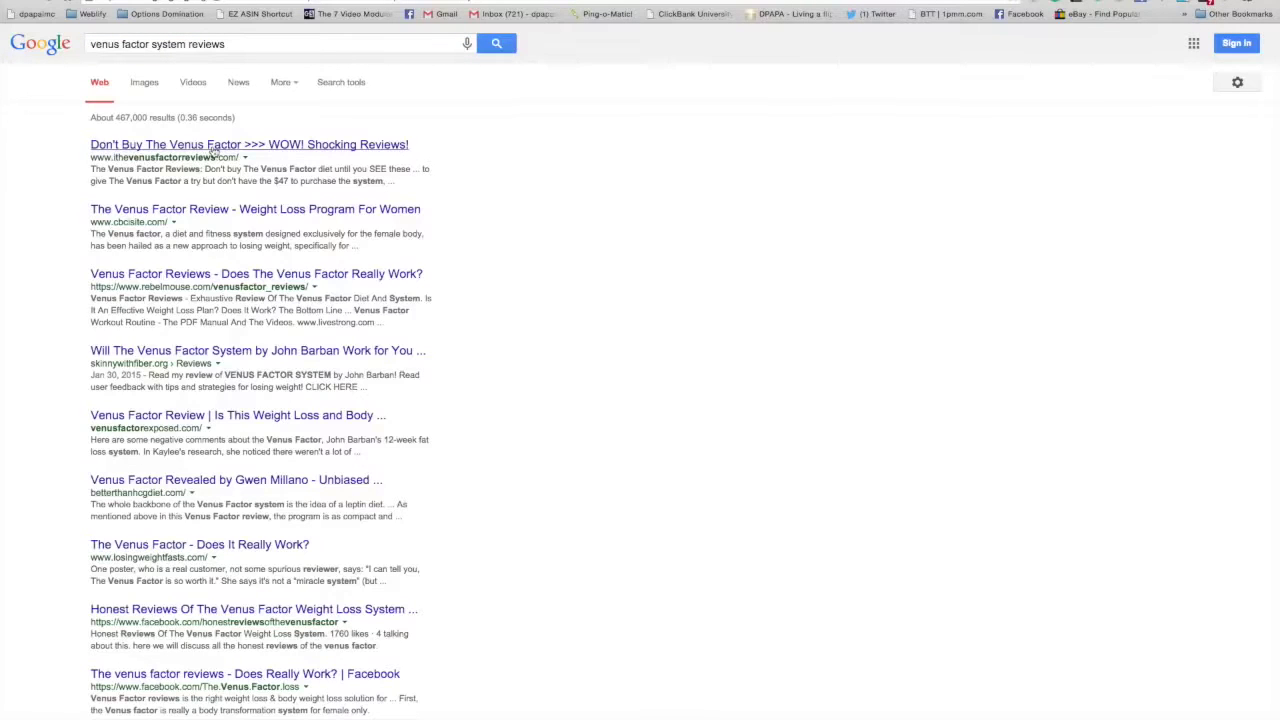
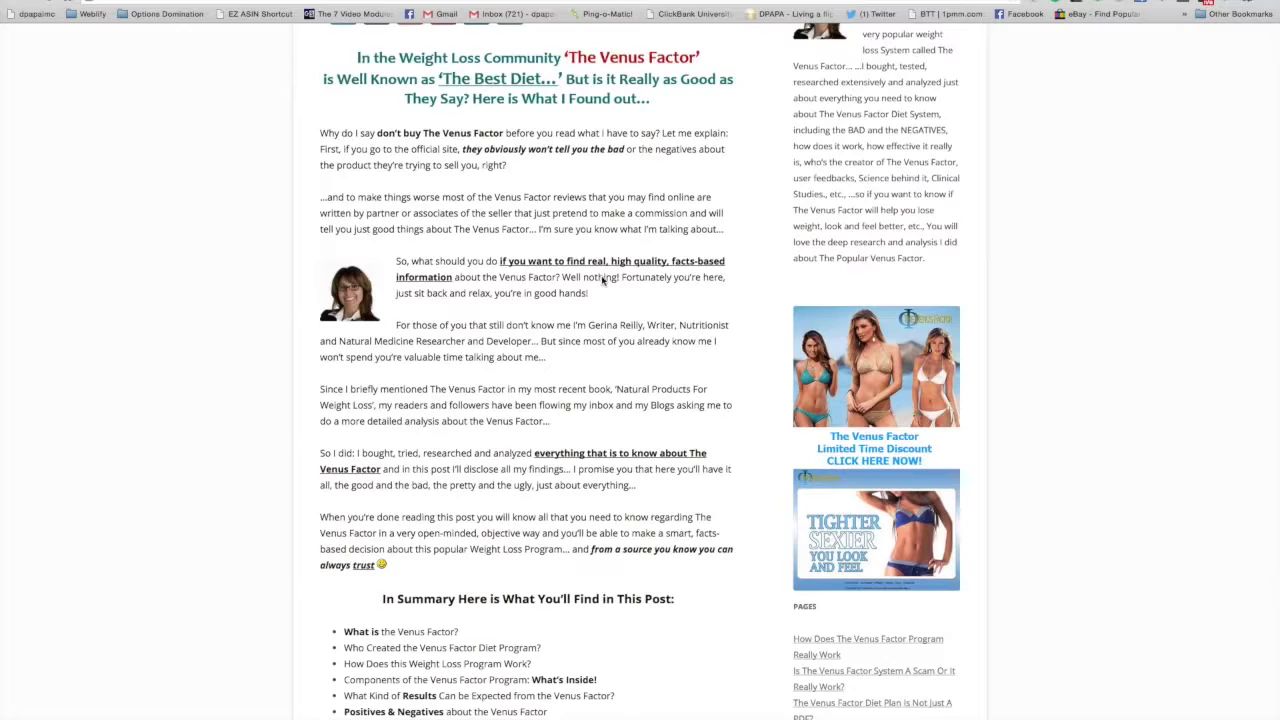
- Read through the Venus Factor review article, including its summary list and diet program description
{"action": "scroll", "coordinate": [603, 281], "scroll_direction": "down", "scroll_amount": 3}
{"action": "scroll", "coordinate": [603, 281], "scroll_direction": "down", "scroll_amount": 5}
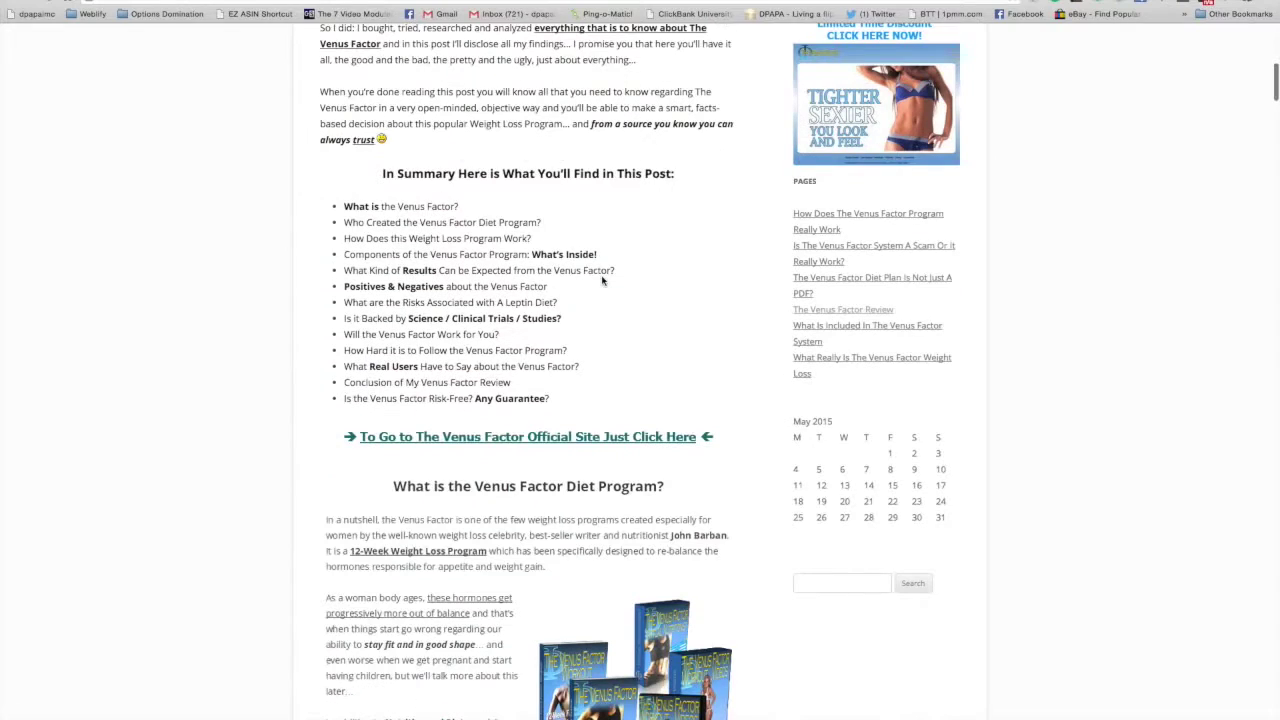
{"action": "scroll", "coordinate": [603, 281], "scroll_direction": "down", "scroll_amount": 5}
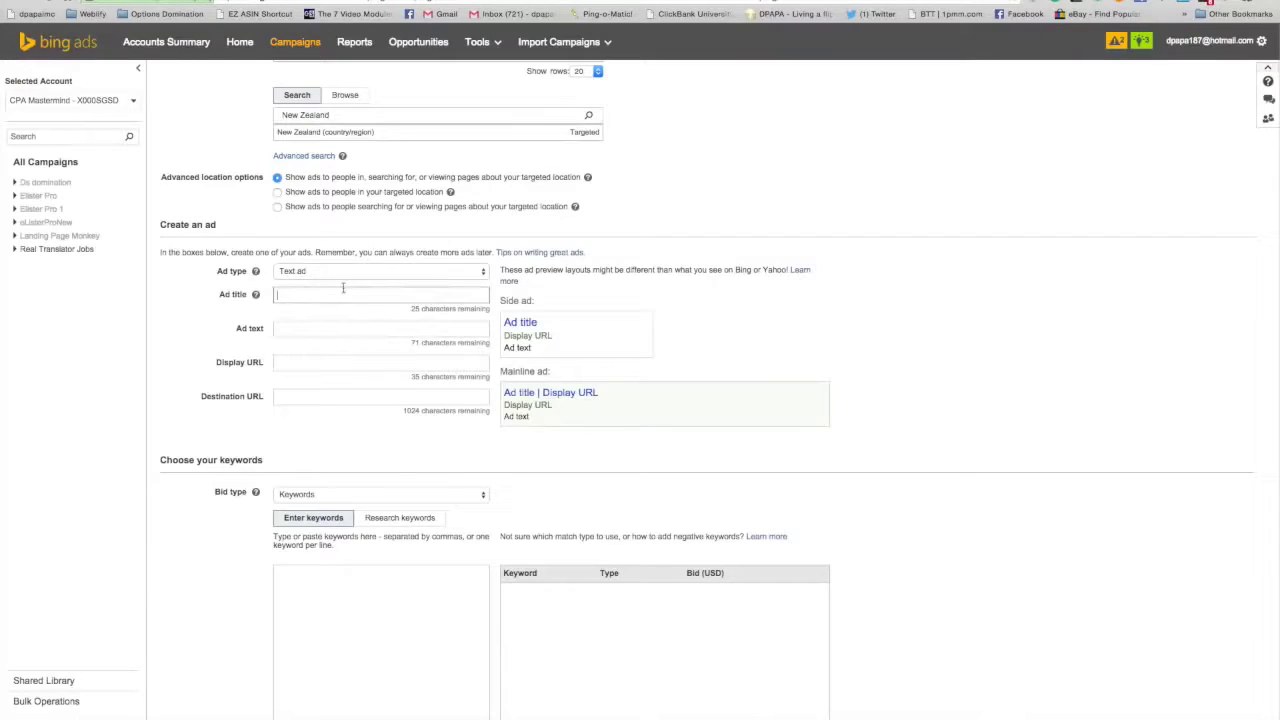
- Set the text ad's title to "Best Diet for 2015" in the Bing Ads campaign
{"action": "type", "text": "Bes"}
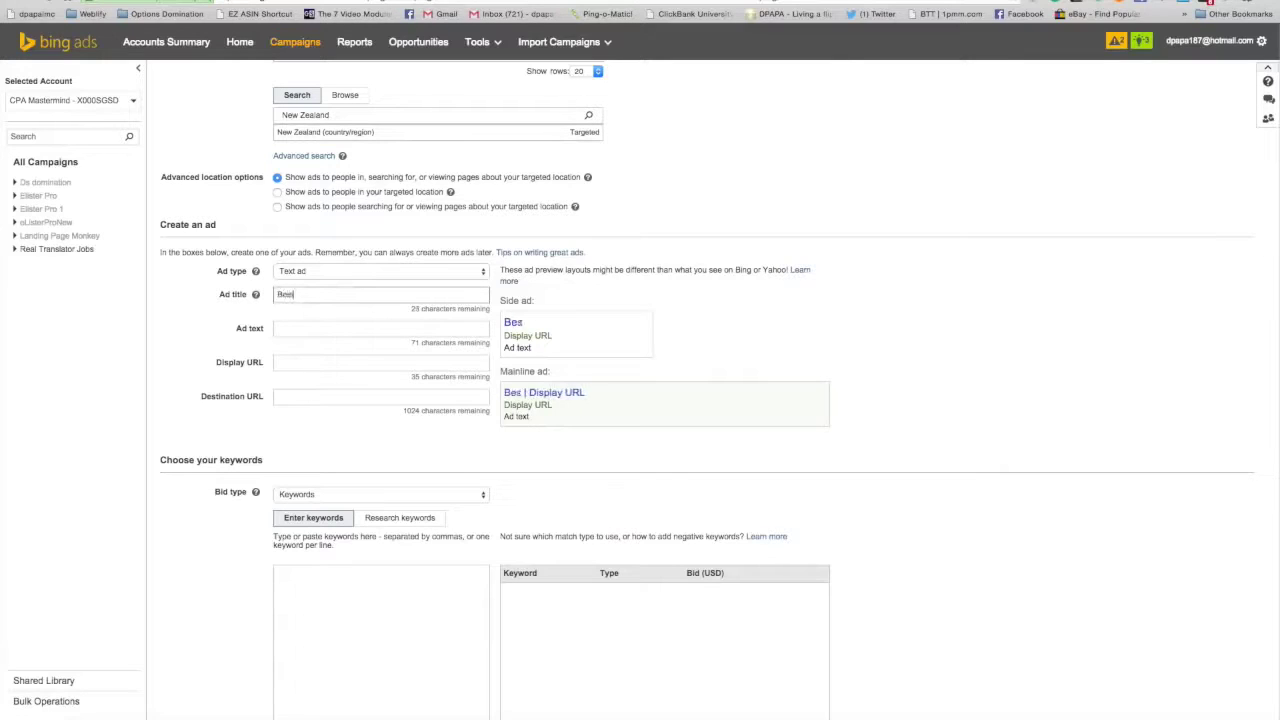
{"action": "type", "text": "t Diet for 2015"}
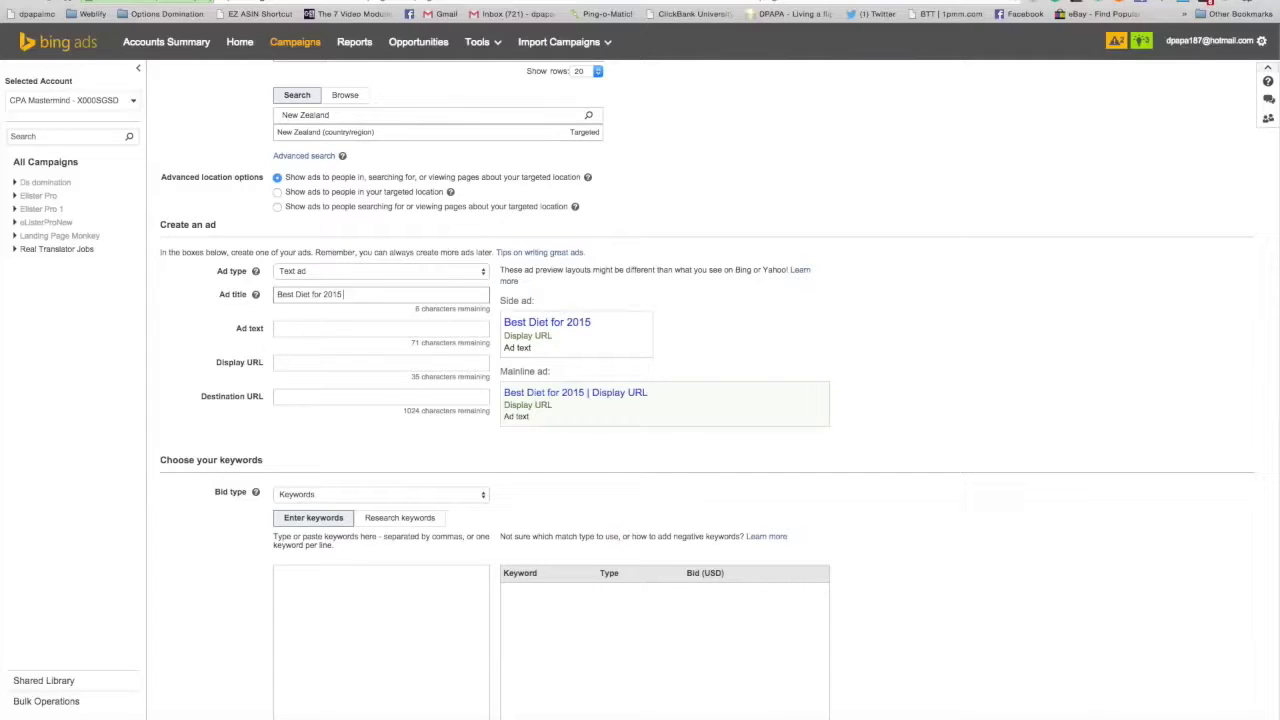
{"action": "type", "text": " FAst"}
{"action": "key", "text": "BackSpace"}
{"action": "key", "text": "BackSpace"}
{"action": "key", "text": "BackSpace"}
{"action": "type", "text": "at lo"}
{"action": "key", "text": "BackSpace"}
{"action": "key", "text": "BackSpace"}
{"action": "key", "text": "BackSpace"}
{"action": "key", "text": "BackSpace"}
{"action": "key", "text": "BackSpace"}
{"action": "key", "text": "BackSpace"}
{"action": "key", "text": "BackSpace"}
{"action": "type", "text": "Los"}
{"action": "key", "text": "BackSpace"}
{"action": "key", "text": "BackSpace"}
{"action": "key", "text": "BackSpace"}
- Draft the ad text as "Lose Weight Using the Venus Factor System."
{"action": "left_click", "coordinate": [329, 330]}
{"action": "type", "text": "Lose We"}
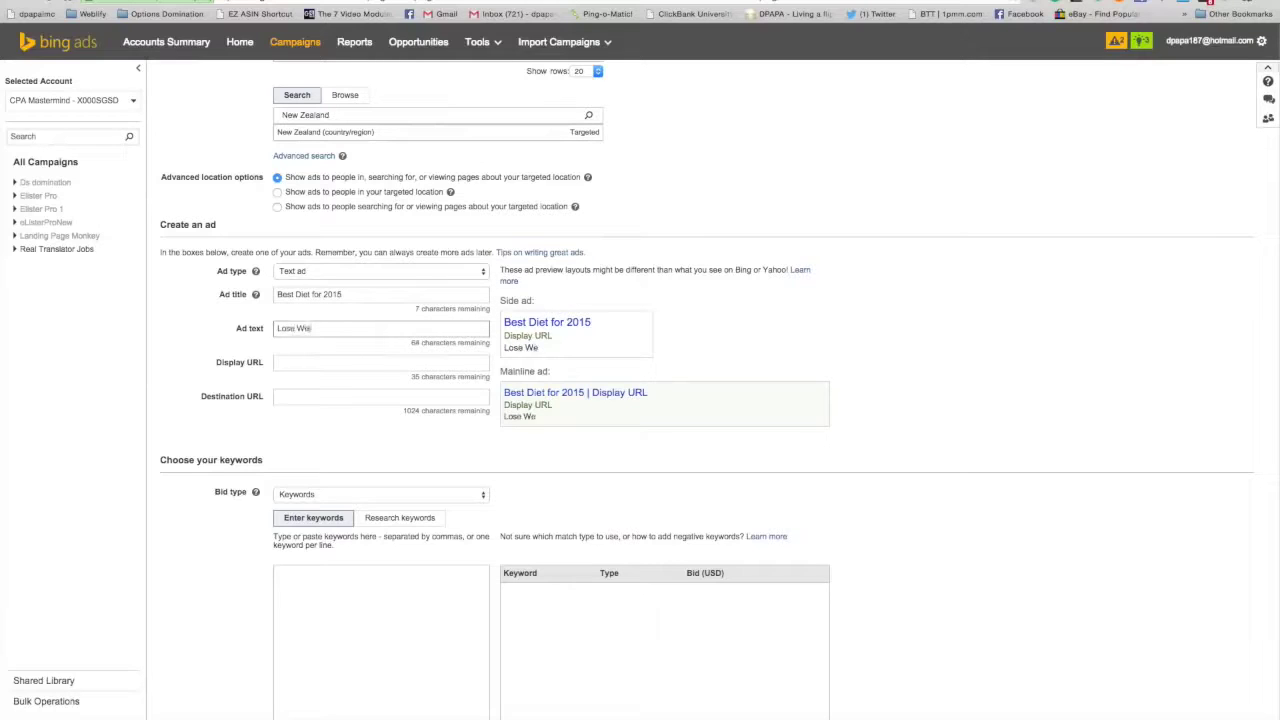
{"action": "type", "text": "ight Using the Venus"}
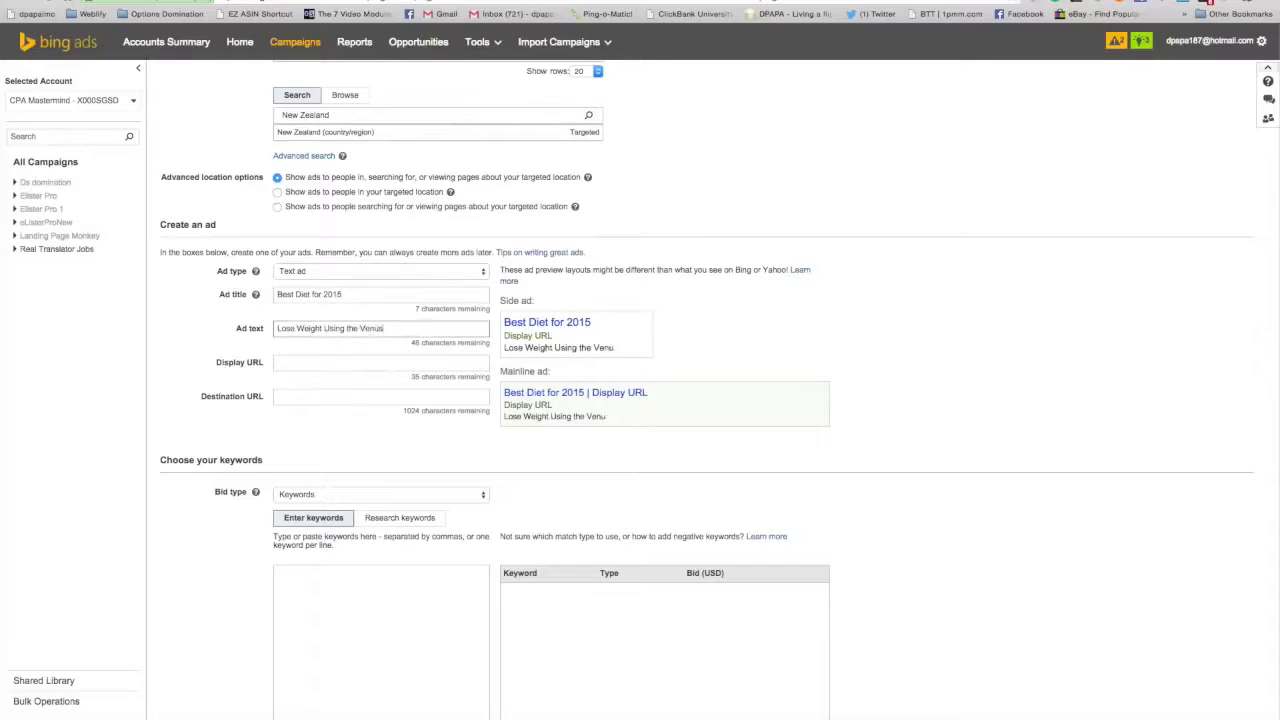
{"action": "type", "text": " System"}
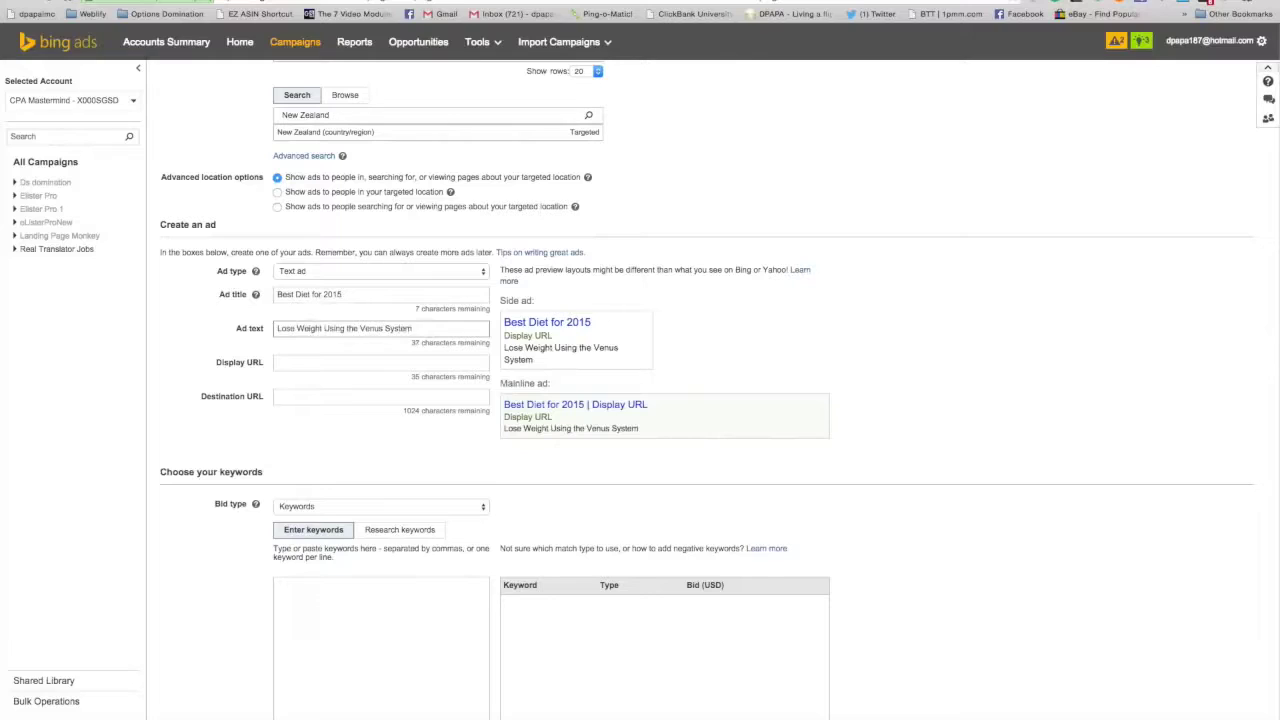
{"action": "key", "text": "BackSpace"}
{"action": "key", "text": "BackSpace"}
{"action": "key", "text": "BackSpace"}
{"action": "key", "text": "BackSpace"}
{"action": "key", "text": "BackSpace"}
{"action": "key", "text": "BackSpace"}
{"action": "key", "text": "BackSpace"}
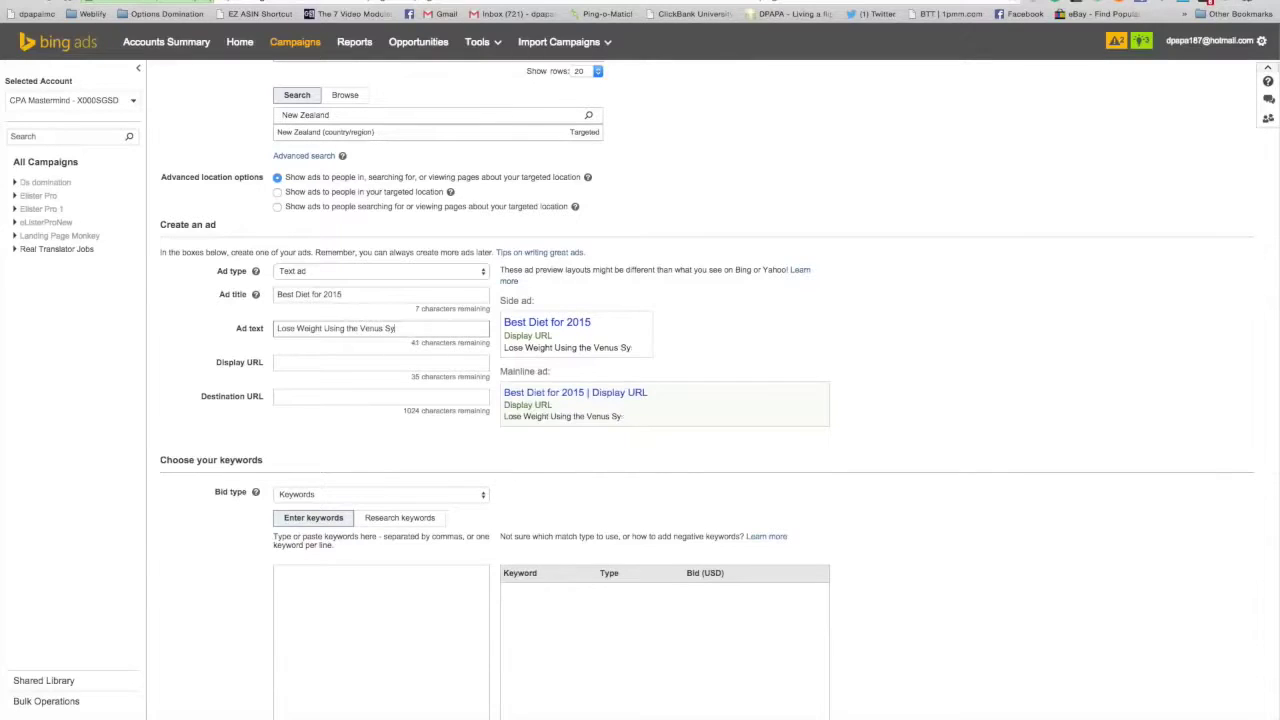
{"action": "type", "text": "Factor Sys"}
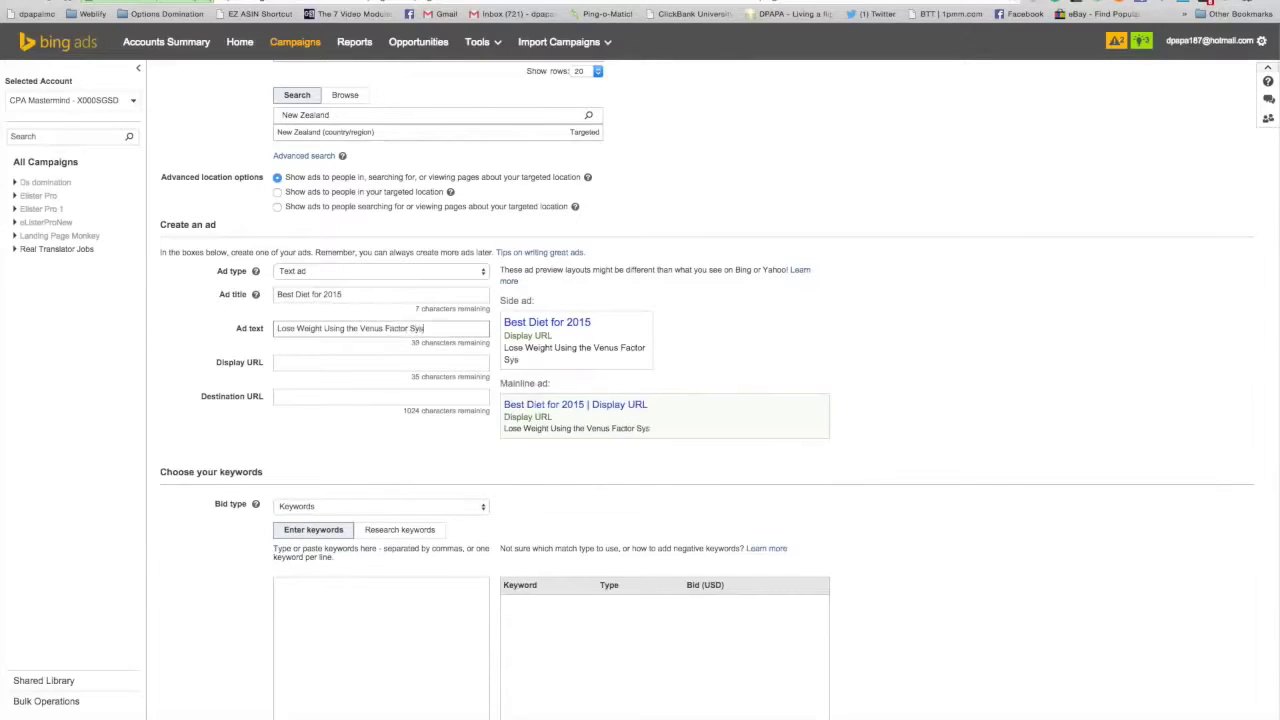
{"action": "type", "text": "tem. Women"}
{"action": "key", "text": "BackSpace"}
{"action": "key", "text": "BackSpace"}
{"action": "key", "text": "BackSpace"}
{"action": "key", "text": "BackSpace"}
{"action": "key", "text": "BackSpace"}
{"action": "key", "text": "ctrl+Tab"}
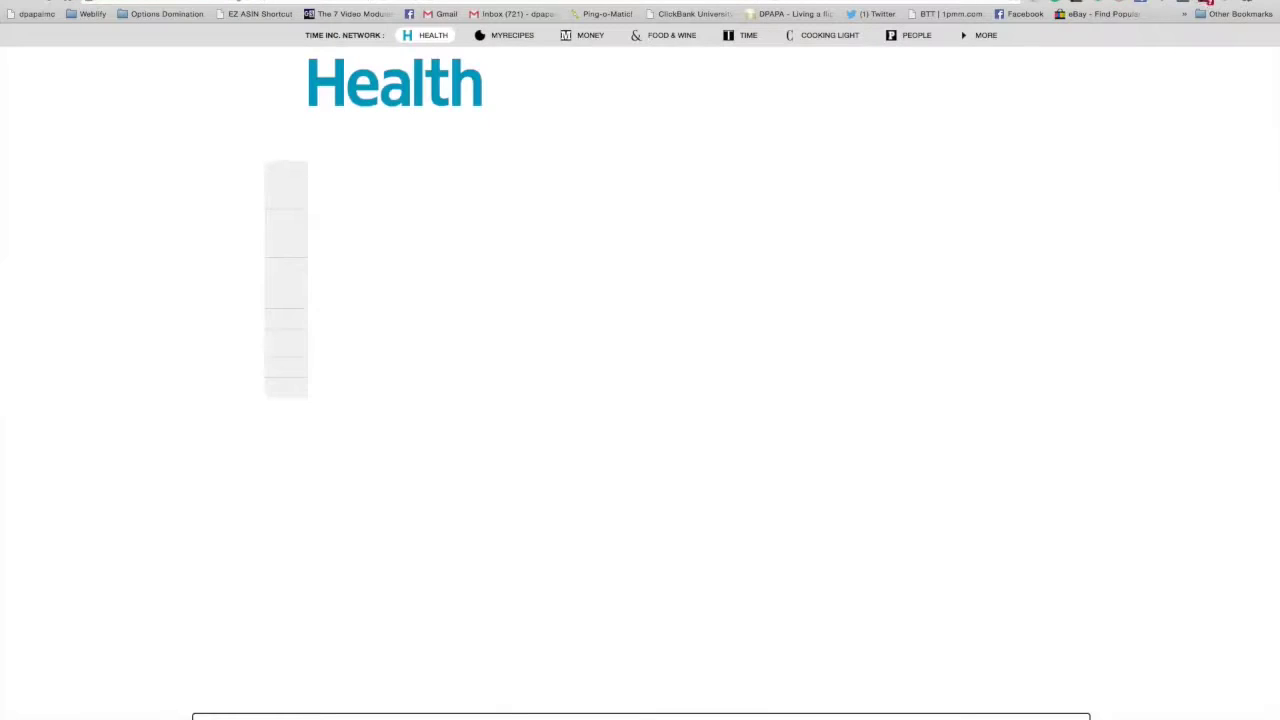
{"action": "key", "text": "ctrl+Tab"}
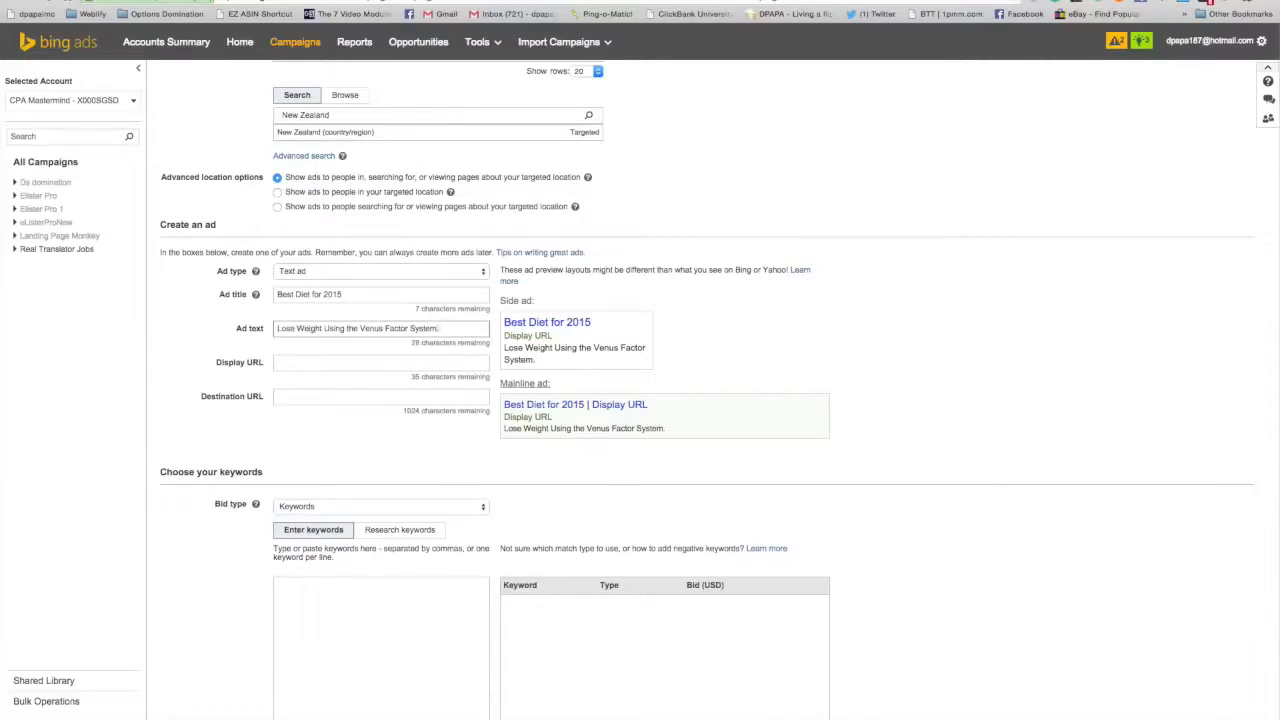
- Clear the drafted ad text completely
{"action": "key", "text": "BackSpace"}
{"action": "key", "text": "BackSpace"}
{"action": "key", "text": "BackSpace"}
{"action": "key", "text": "BackSpace"}
{"action": "key", "text": "BackSpace"}
{"action": "key", "text": "BackSpace"}
{"action": "key", "text": "BackSpace"}
{"action": "key", "text": "BackSpace"}
{"action": "key", "text": "BackSpace"}
{"action": "key", "text": "BackSpace"}
{"action": "key", "text": "BackSpace"}
{"action": "key", "text": "BackSpace"}
{"action": "key", "text": "BackSpace"}
{"action": "key", "text": "BackSpace"}
{"action": "key", "text": "BackSpace"}
{"action": "key", "text": "BackSpace"}
{"action": "key", "text": "BackSpace"}
{"action": "key", "text": "BackSpace"}
{"action": "key", "text": "BackSpace"}
{"action": "key", "text": "BackSpace"}
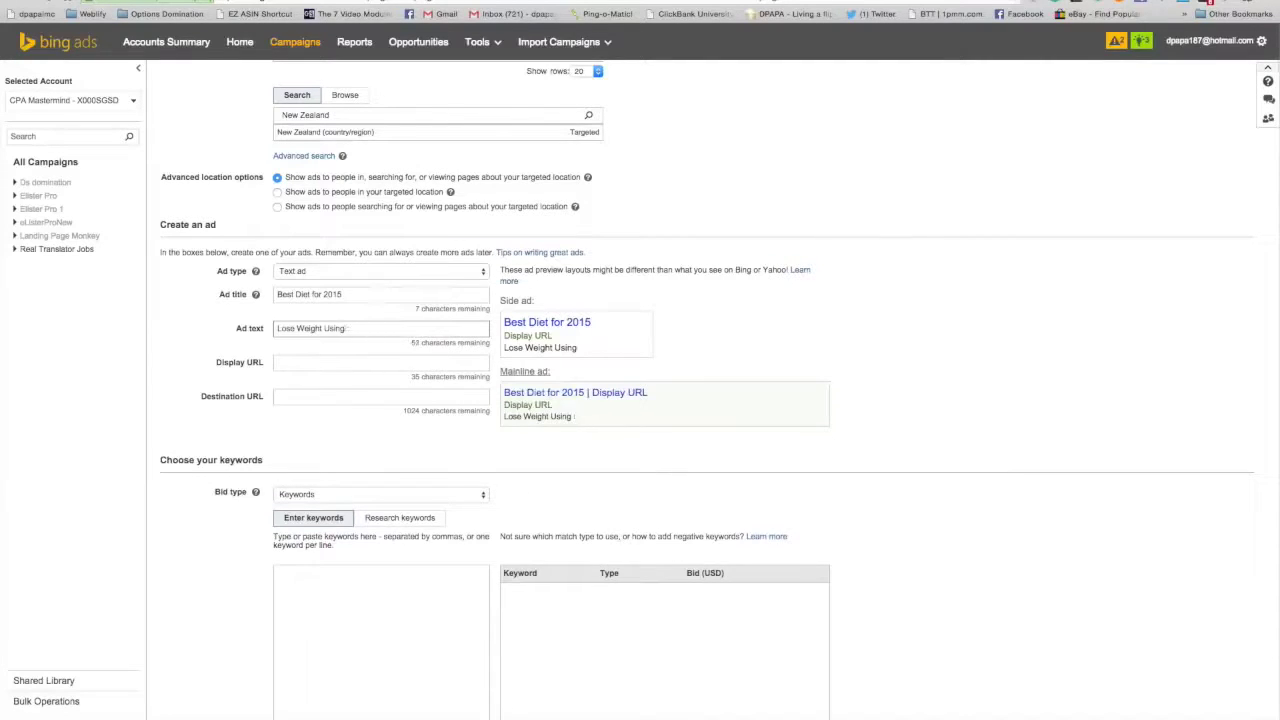
{"action": "key", "text": "BackSpace"}
{"action": "key", "text": "BackSpace"}
{"action": "key", "text": "BackSpace"}
{"action": "key", "text": "BackSpace"}
{"action": "key", "text": "BackSpace"}
{"action": "key", "text": "BackSpace"}
{"action": "key", "text": "BackSpace"}
{"action": "key", "text": "BackSpace"}
{"action": "key", "text": "BackSpace"}
{"action": "key", "text": "BackSpace"}
{"action": "key", "text": "BackSpace"}
{"action": "key", "text": "BackSpace"}
{"action": "key", "text": "BackSpace"}
{"action": "key", "text": "BackSpace"}
{"action": "key", "text": "BackSpace"}
{"action": "key", "text": "BackSpace"}
{"action": "key", "text": "BackSpace"}
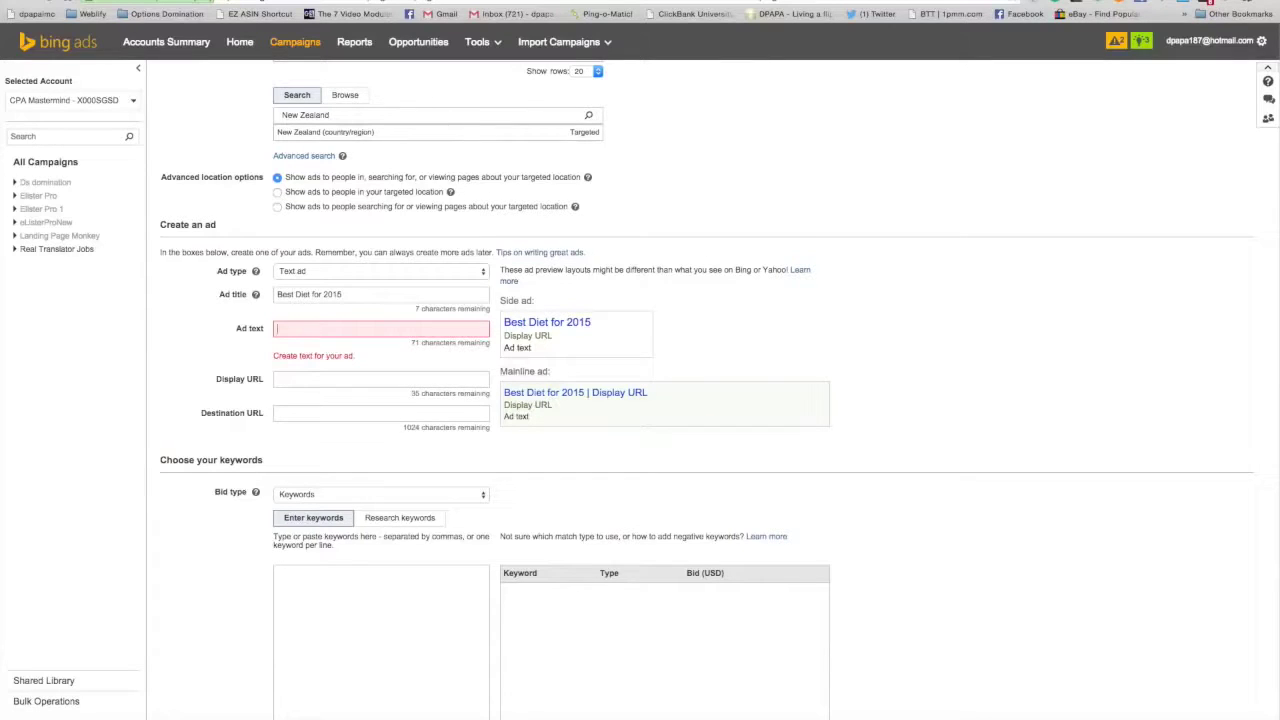
- Set the ad text to "Venus Factor is the Weight Loss System Created Specifically for Women."
{"action": "key", "text": "ctrl+Tab"}
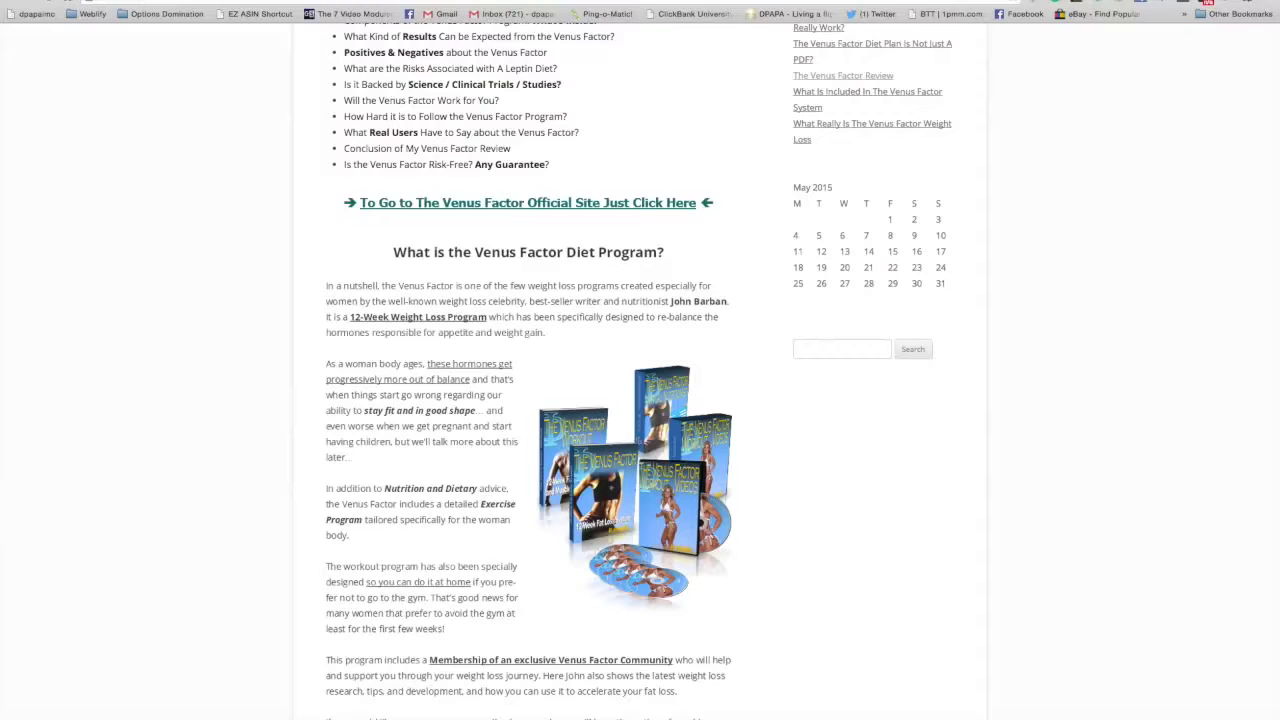
{"action": "key", "text": "ctrl+shift+Tab"}
{"action": "type", "text": "Venus Facto"}
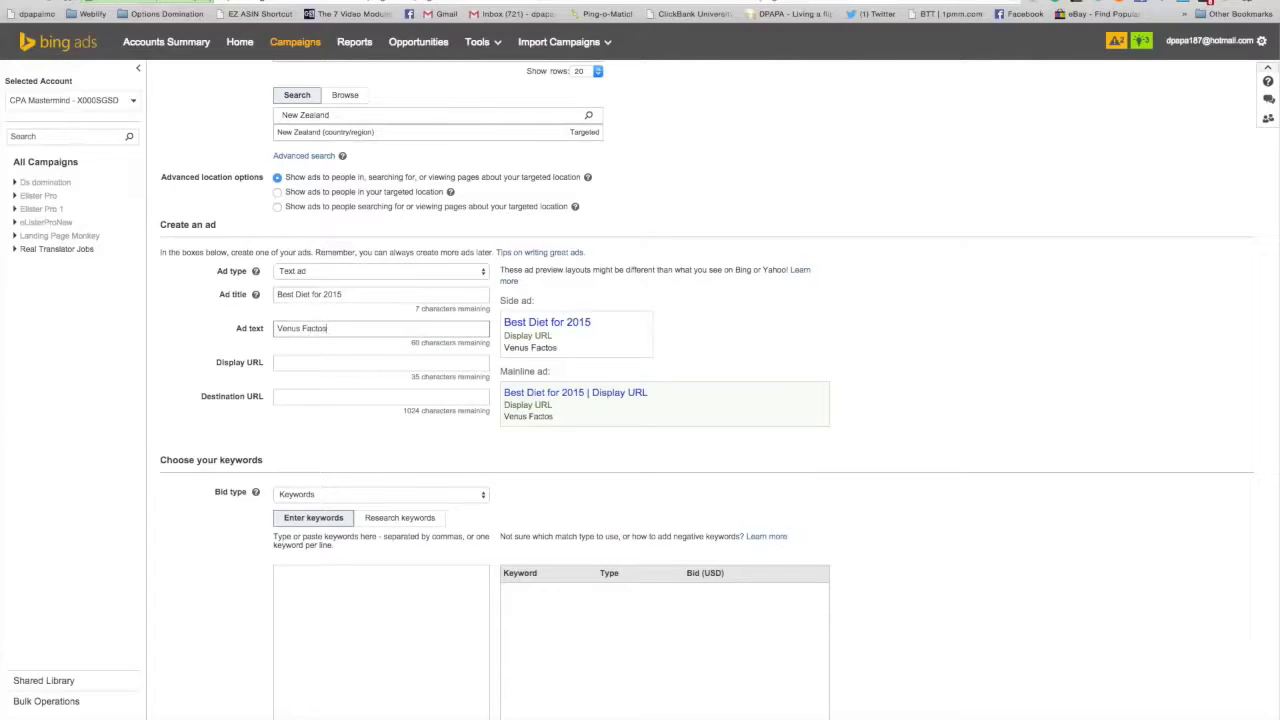
{"action": "type", "text": "r is the Weight"}
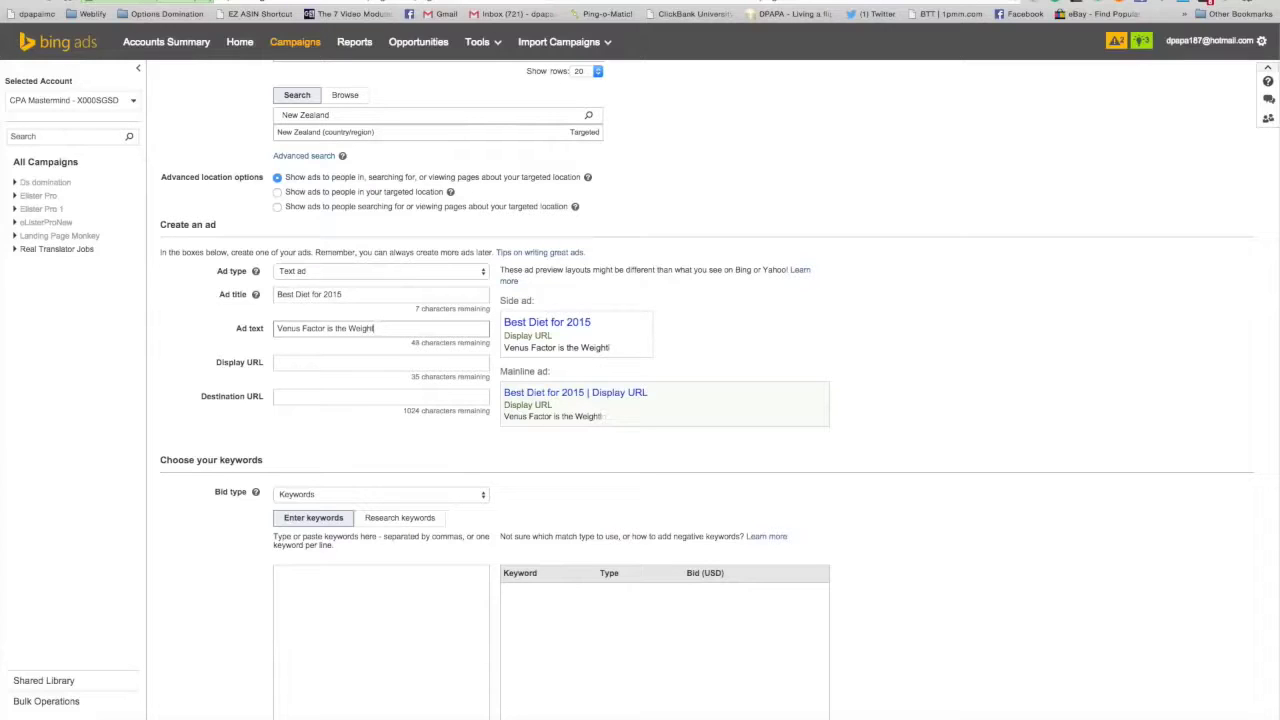
{"action": "type", "text": " Loss System"}
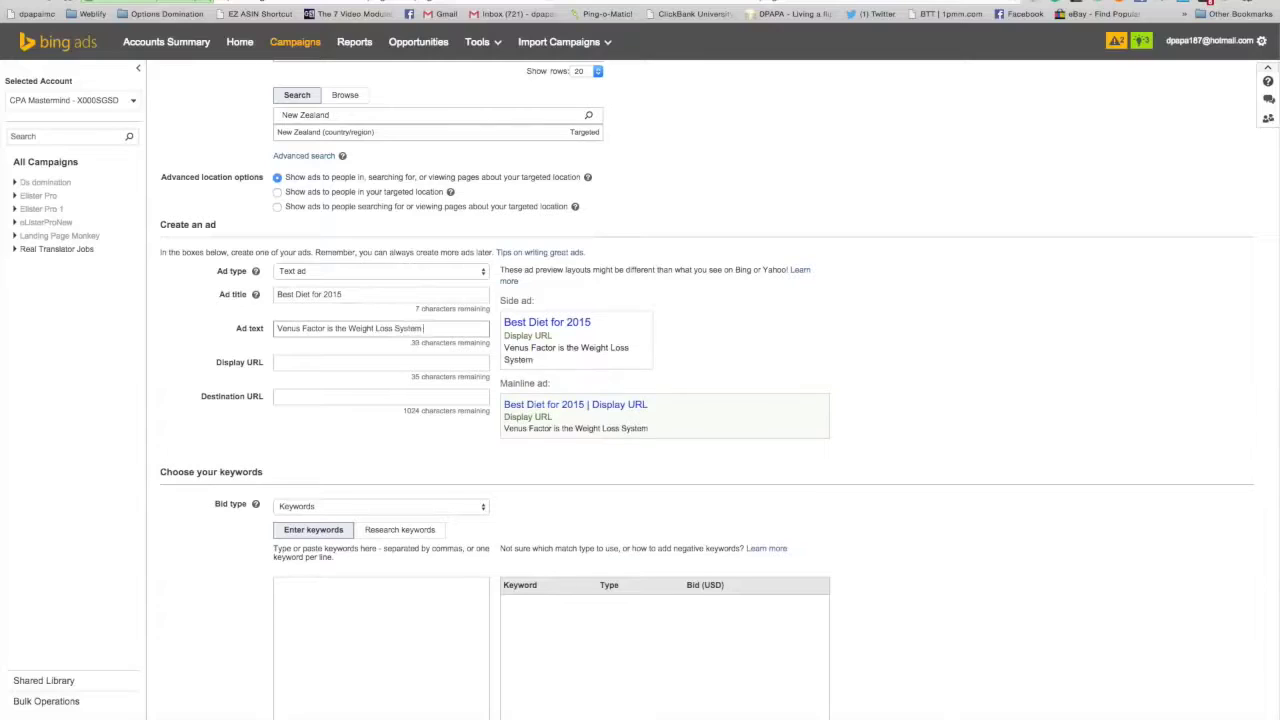
{"action": "type", "text": " Created Specifically for women"}
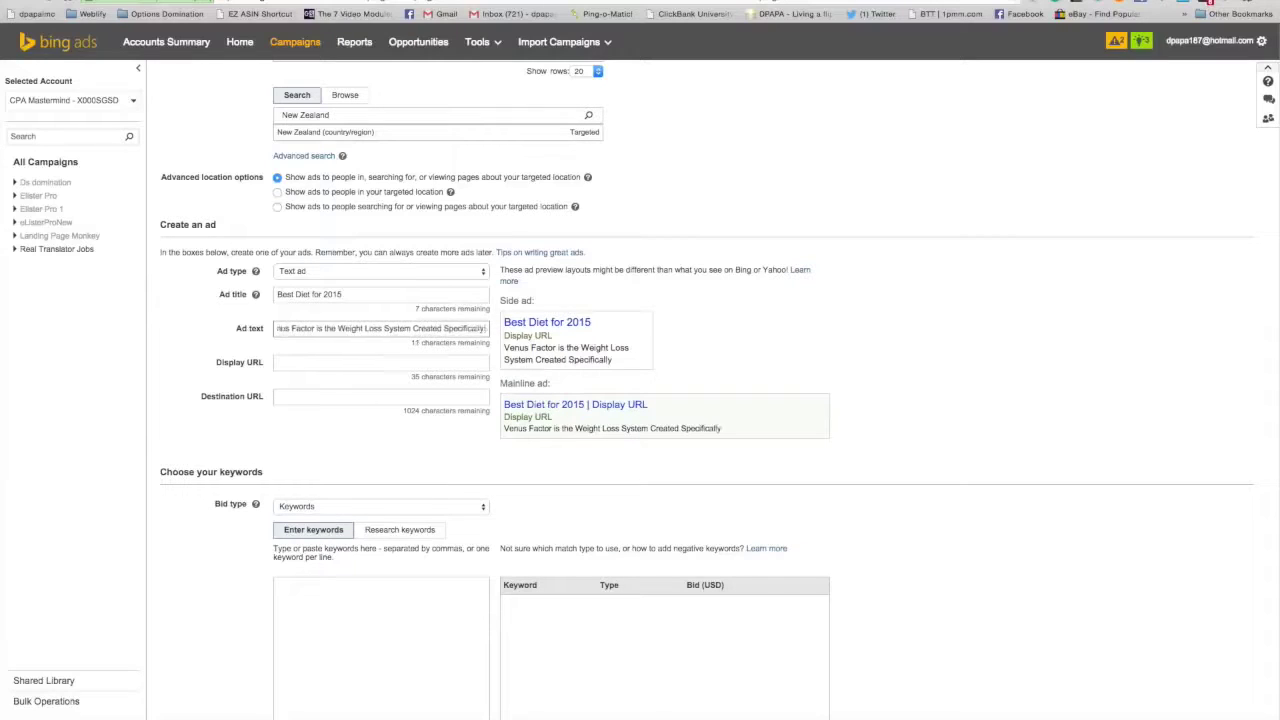
{"action": "key", "text": "BackSpace"}
{"action": "key", "text": "BackSpace"}
{"action": "key", "text": "BackSpace"}
{"action": "key", "text": "BackSpace"}
{"action": "key", "text": "BackSpace"}
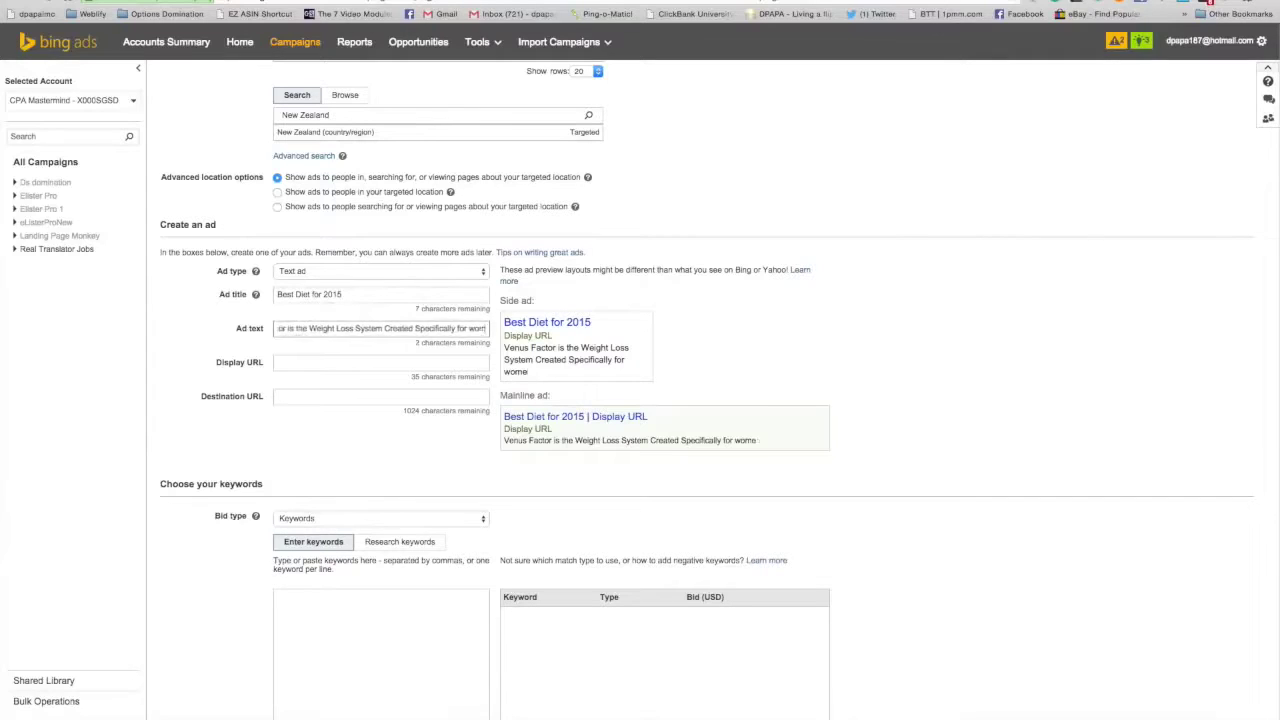
{"action": "type", "text": "Women."}
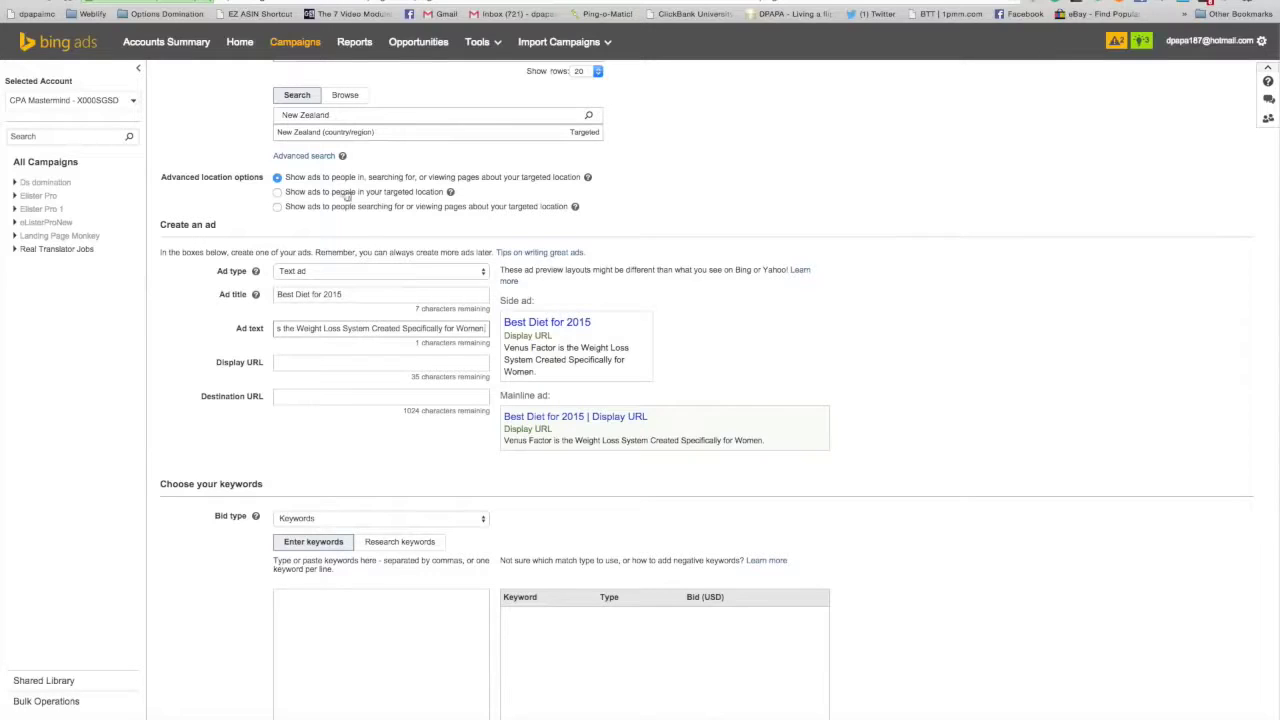
- Copy the ClickBank HopLink URL for venusind and load it in a new browser tab
{"action": "left_click", "coordinate": [322, 364]}
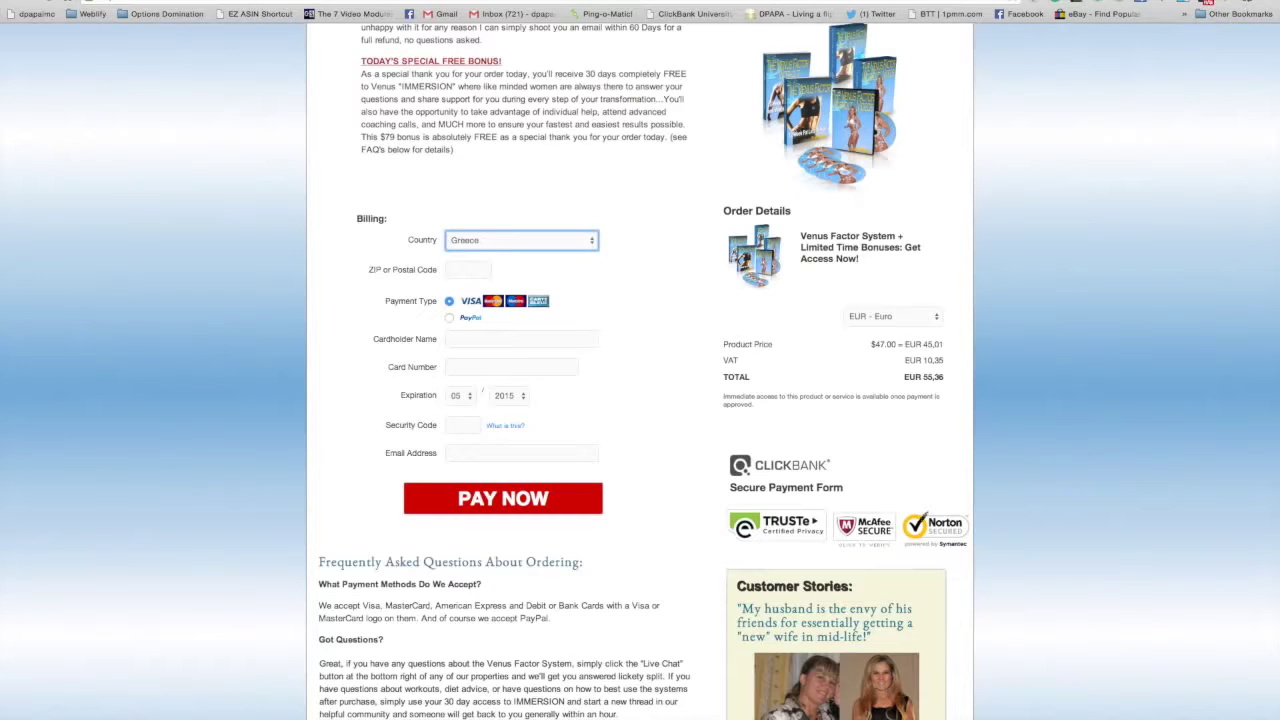
{"action": "scroll", "coordinate": [690, 163], "scroll_direction": "up", "scroll_amount": 3}
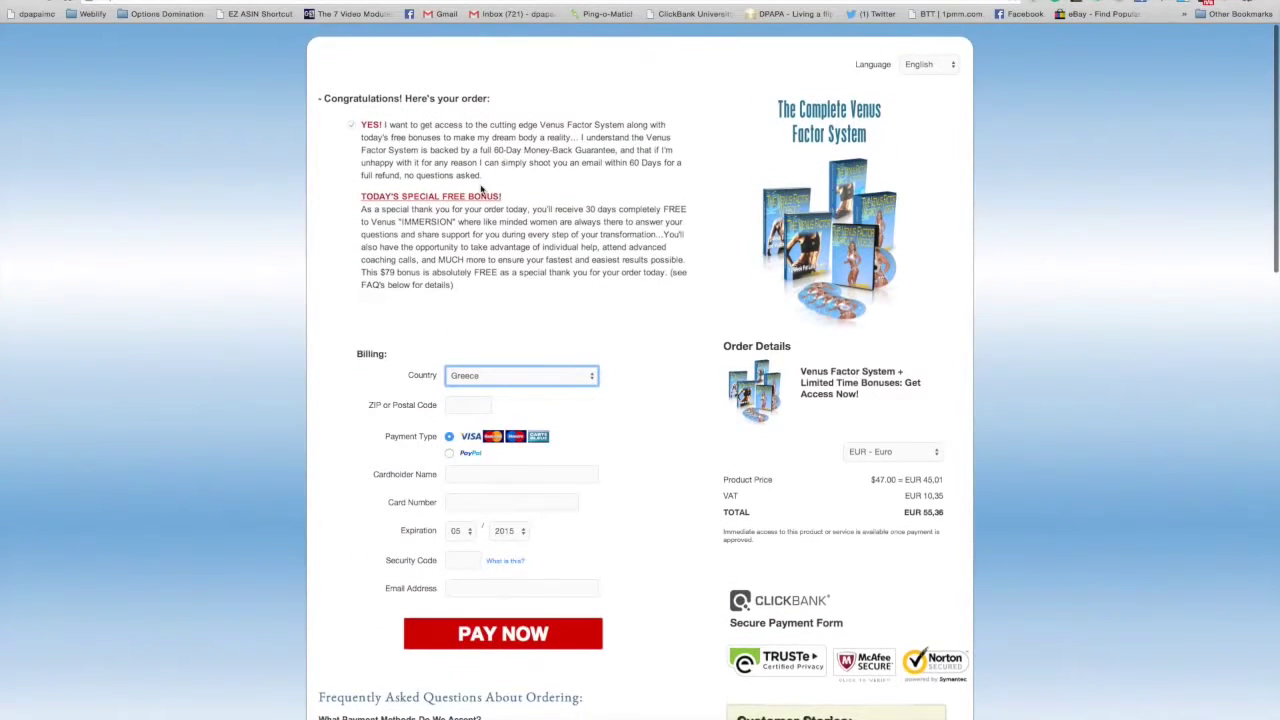
{"action": "scroll", "coordinate": [480, 189], "scroll_direction": "down", "scroll_amount": 3}
{"action": "scroll", "coordinate": [483, 188], "scroll_direction": "down", "scroll_amount": 3}
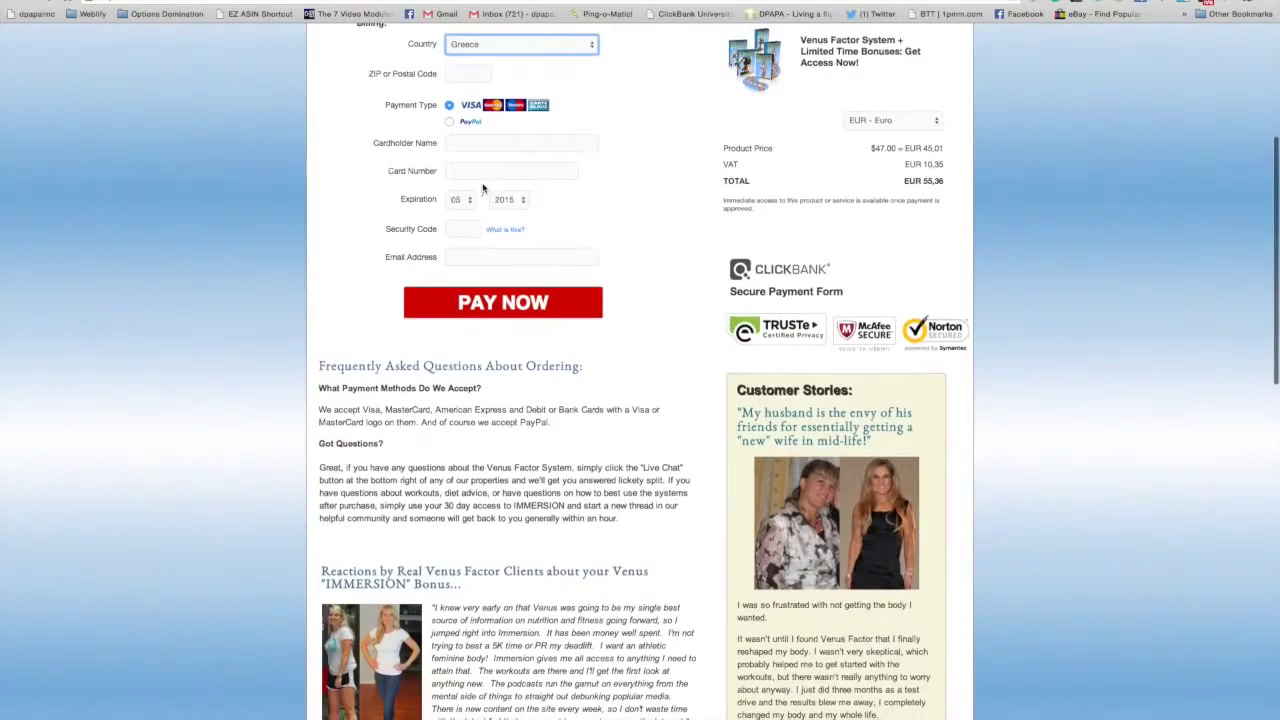
{"action": "scroll", "coordinate": [483, 186], "scroll_direction": "up", "scroll_amount": 2}
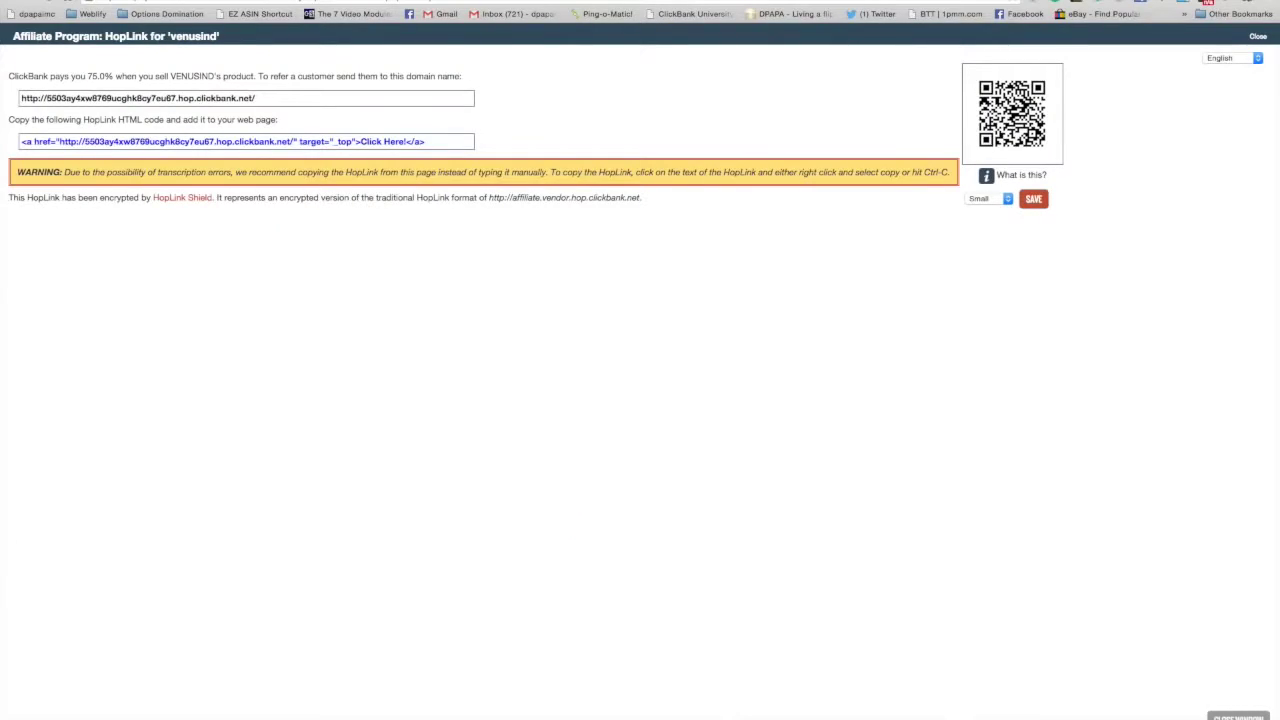
{"action": "left_click_drag", "start_coordinate": [300, 100], "coordinate": [70, 104]}
{"action": "right_click", "coordinate": [70, 104]}
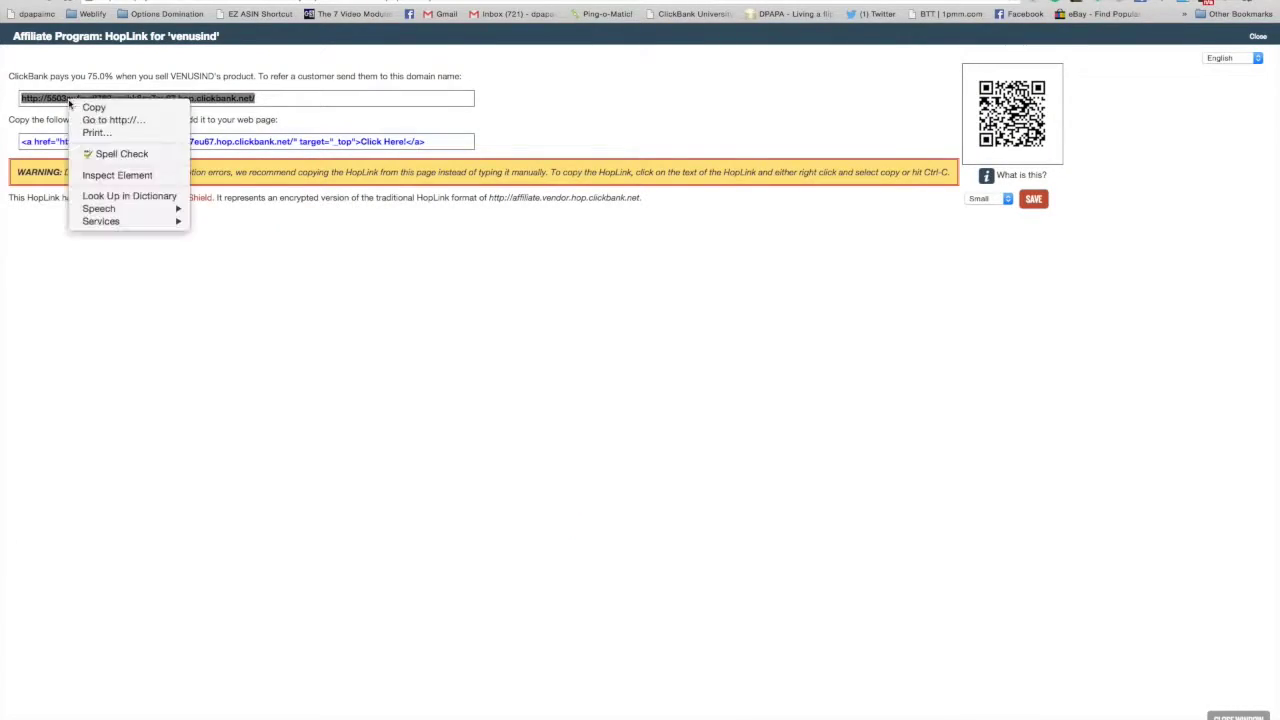
{"action": "left_click", "coordinate": [100, 108]}
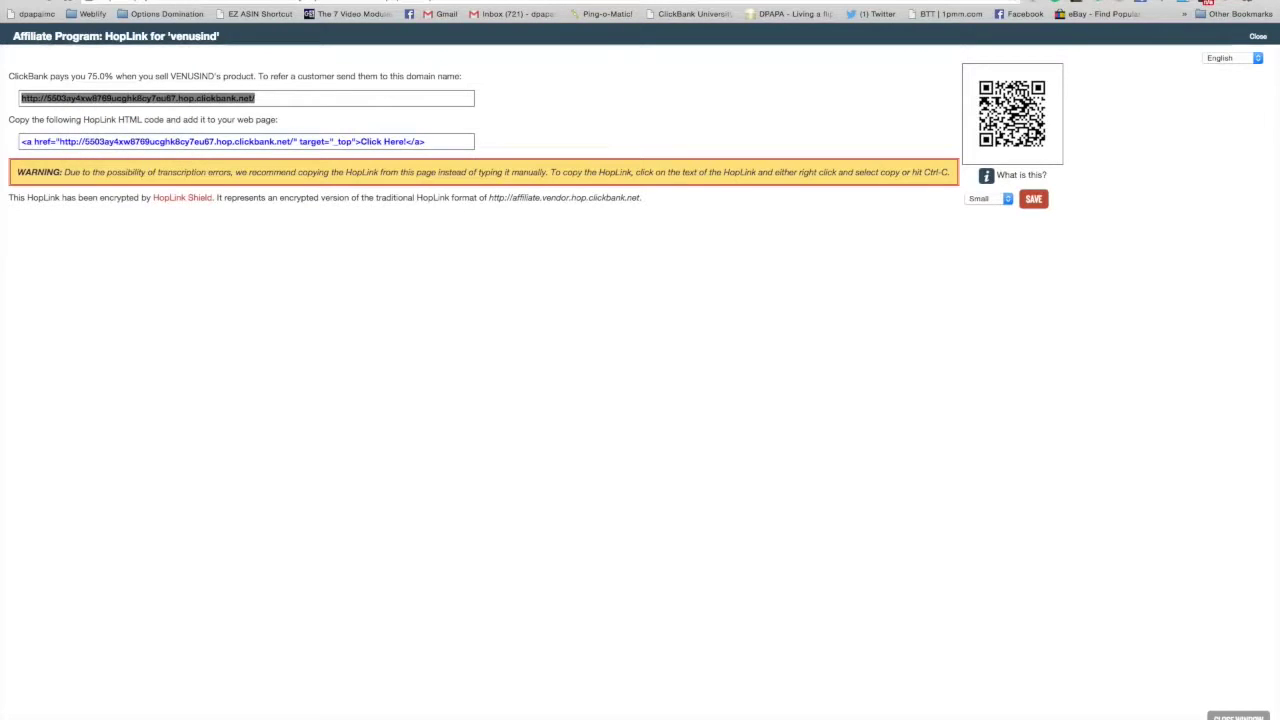
{"action": "key", "text": "super+t"}
{"action": "key", "text": "super+v"}
{"action": "key", "text": "Return"}
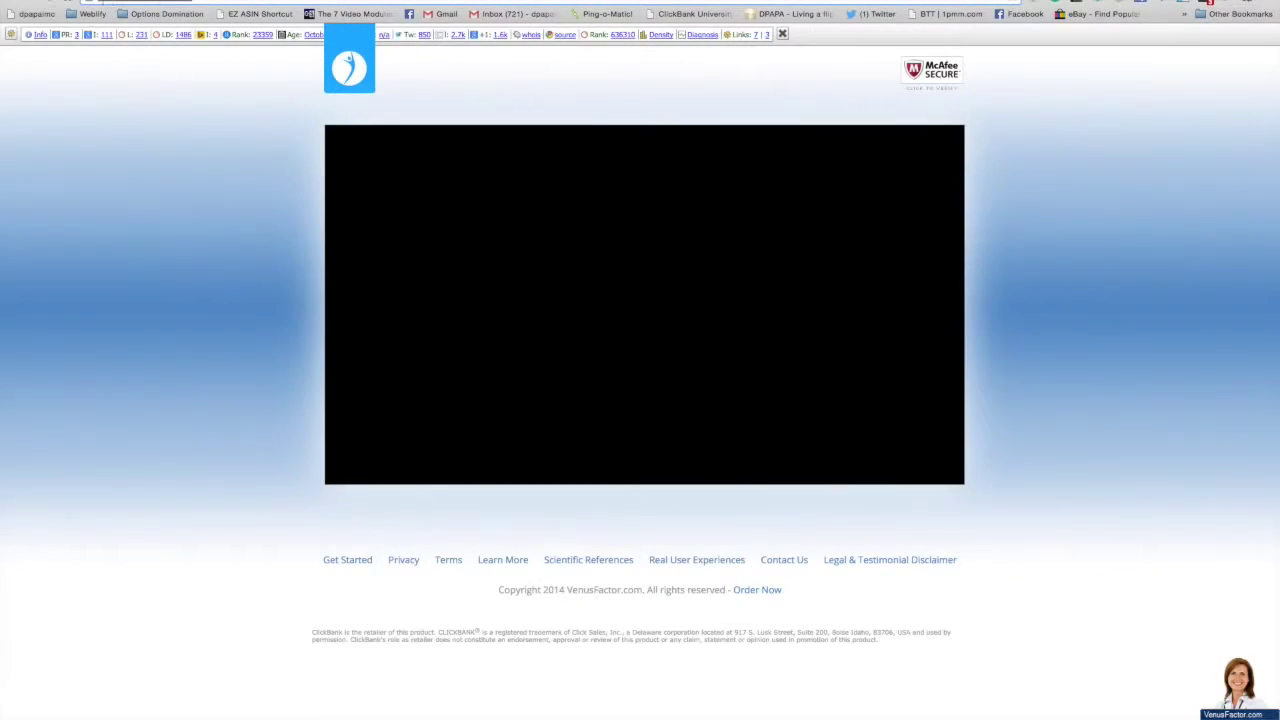
{"action": "right_click", "coordinate": [114, 2]}
{"action": "left_click", "coordinate": [142, 16]}
{"action": "left_click", "coordinate": [14, 2]}
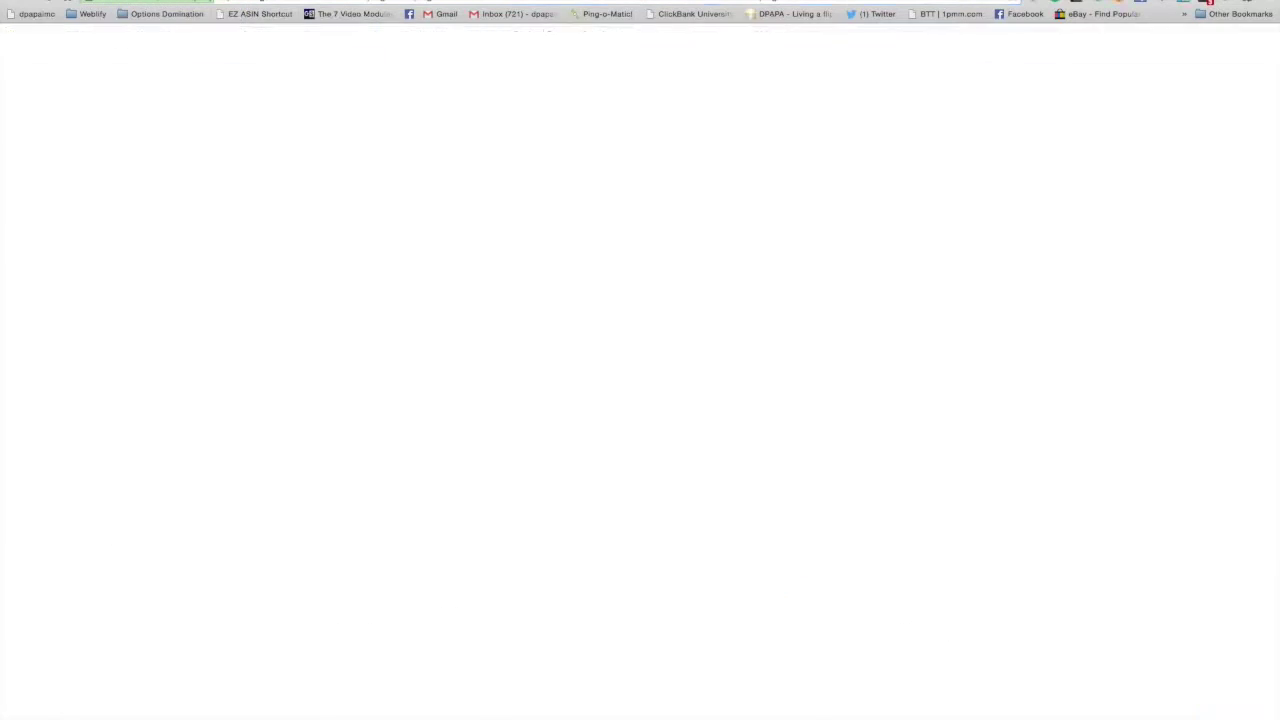
{"action": "key", "text": "ctrl+Tab"}
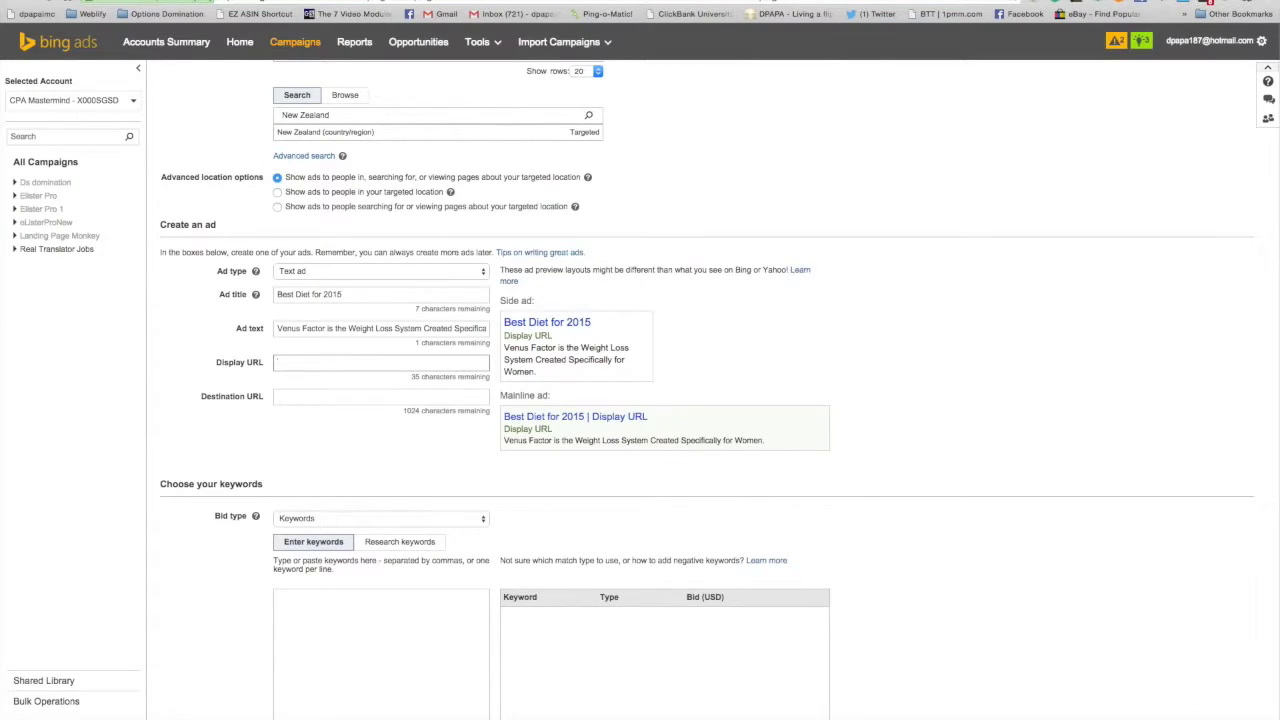
{"action": "left_click", "coordinate": [943, 2]}
{"action": "left_click", "coordinate": [589, 331]}
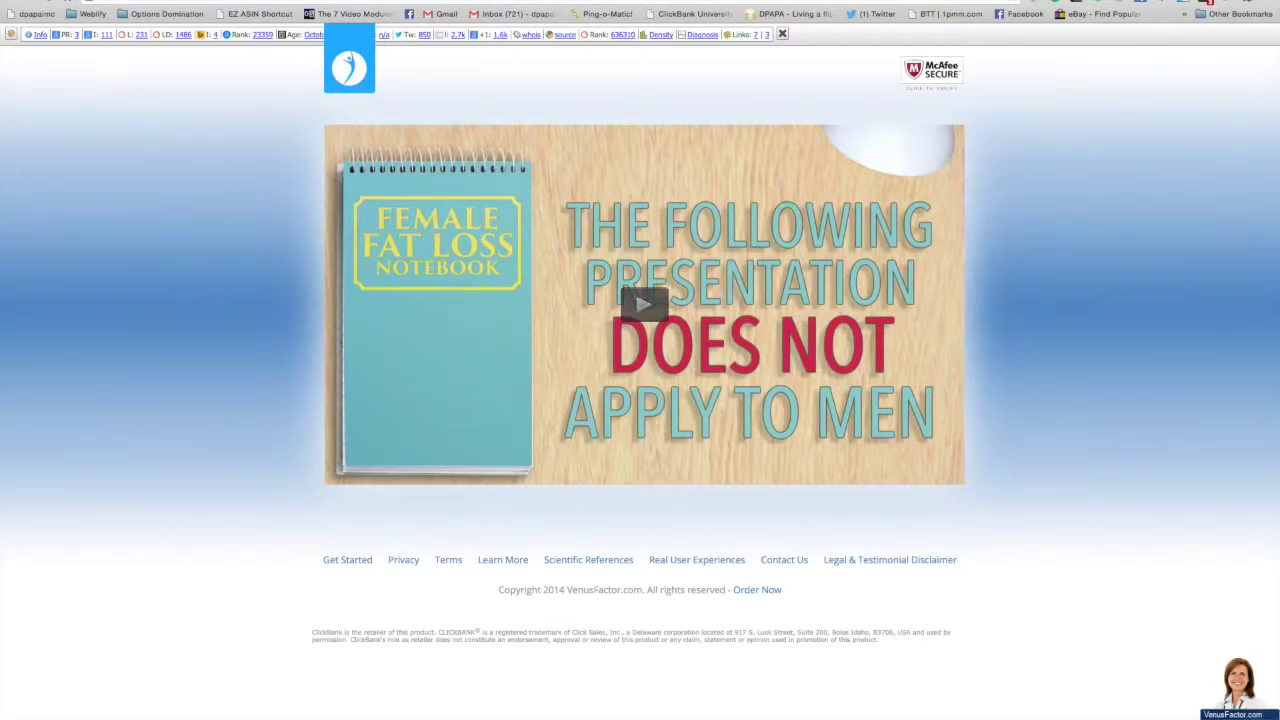
{"action": "key", "text": "ctrl+Tab"}
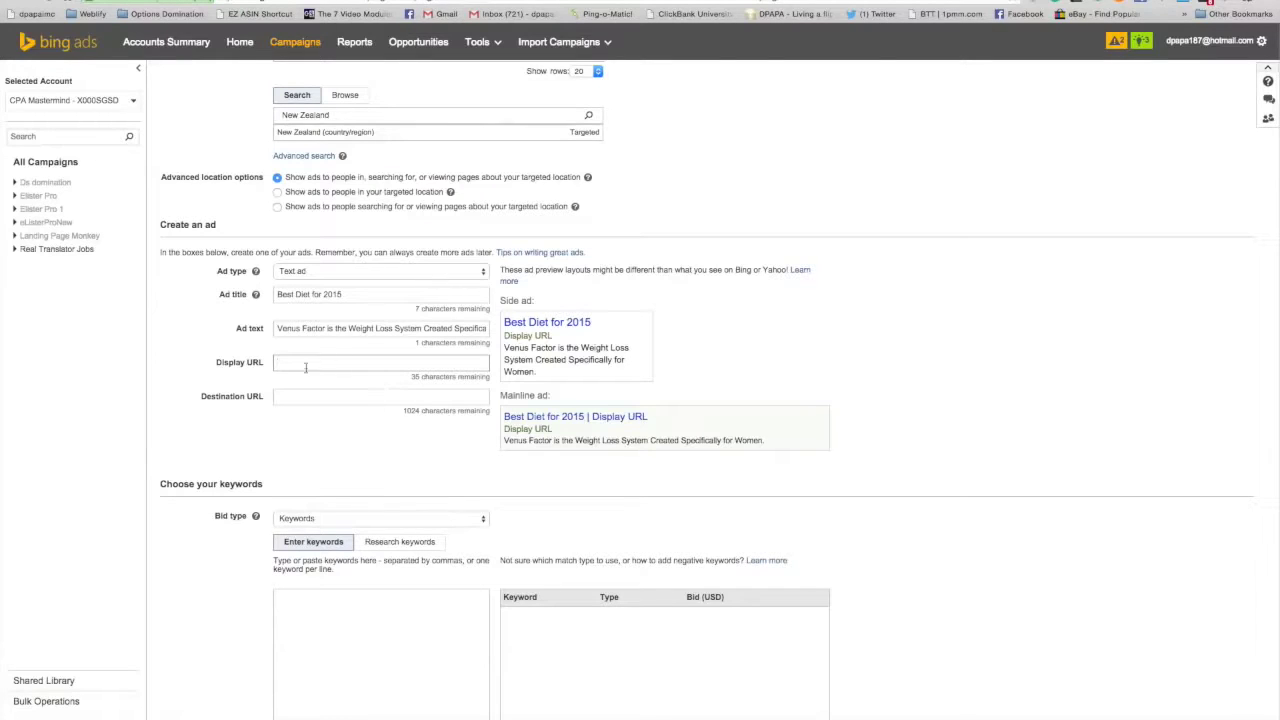
{"action": "key", "text": "ctrl+v"}
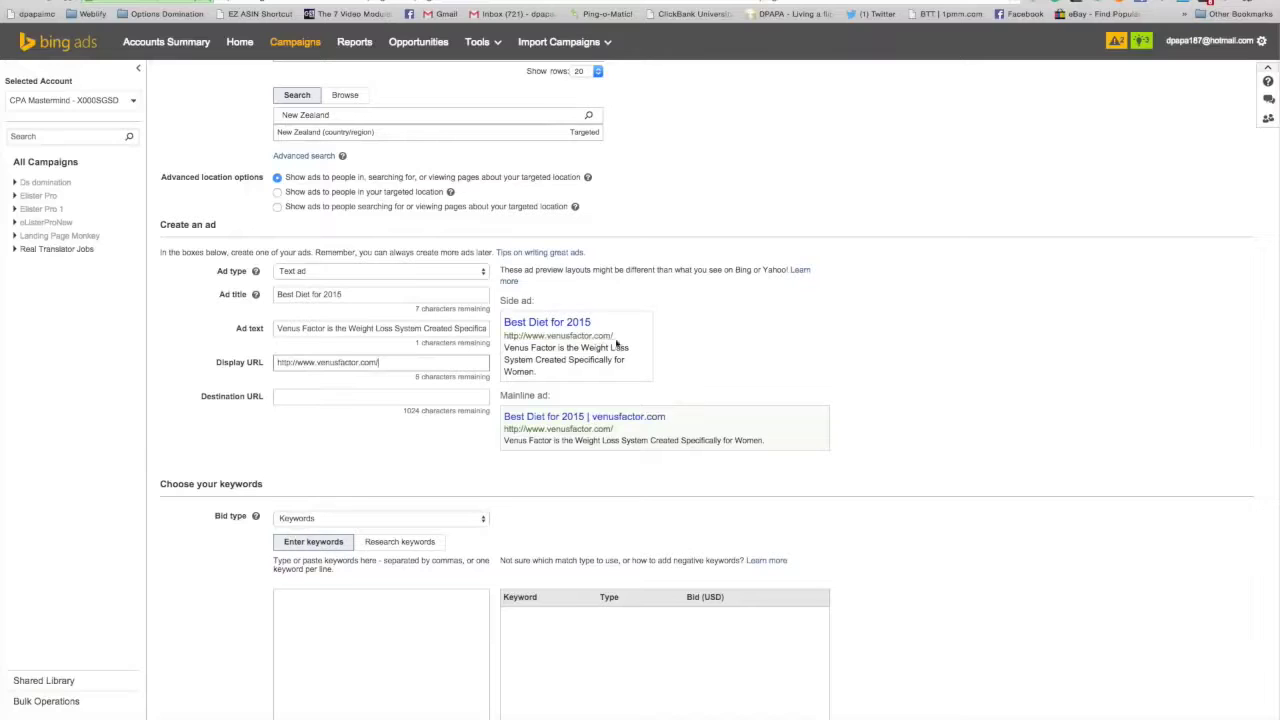
- Copy the ClickBank HopLink for venusind and set it as the ad's destination URL
{"action": "left_click", "coordinate": [330, 396]}
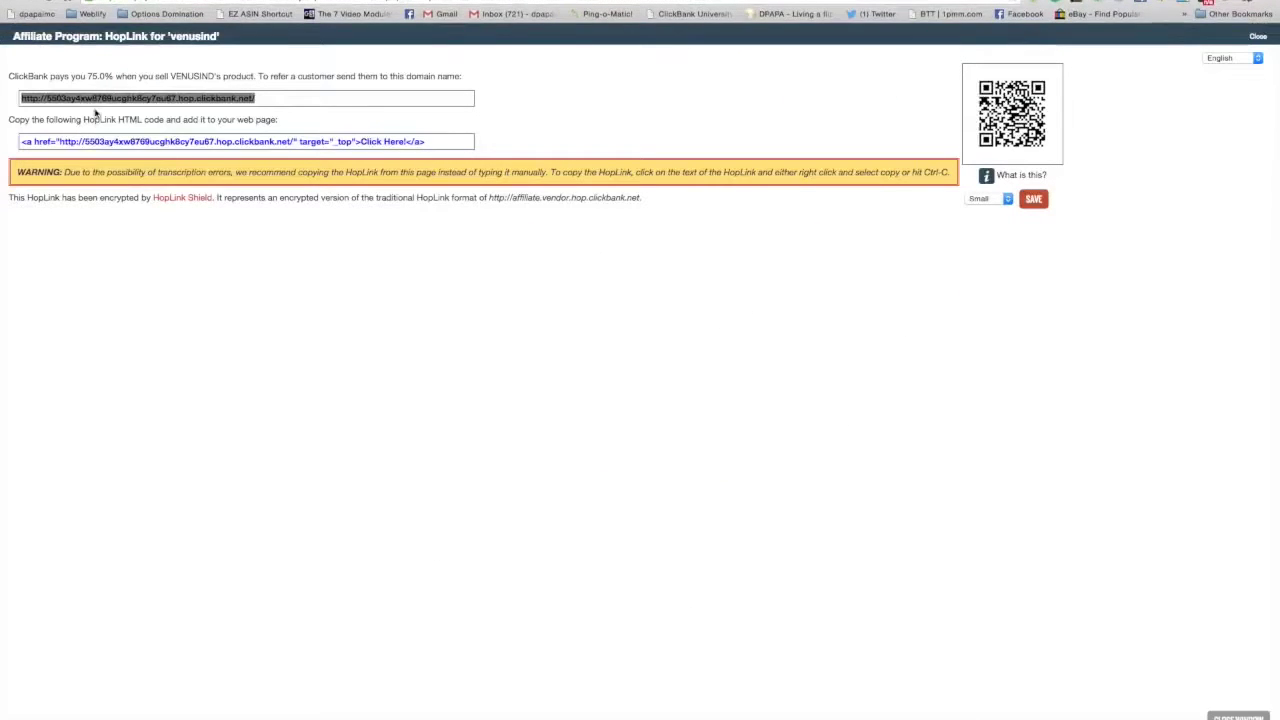
{"action": "right_click", "coordinate": [97, 100]}
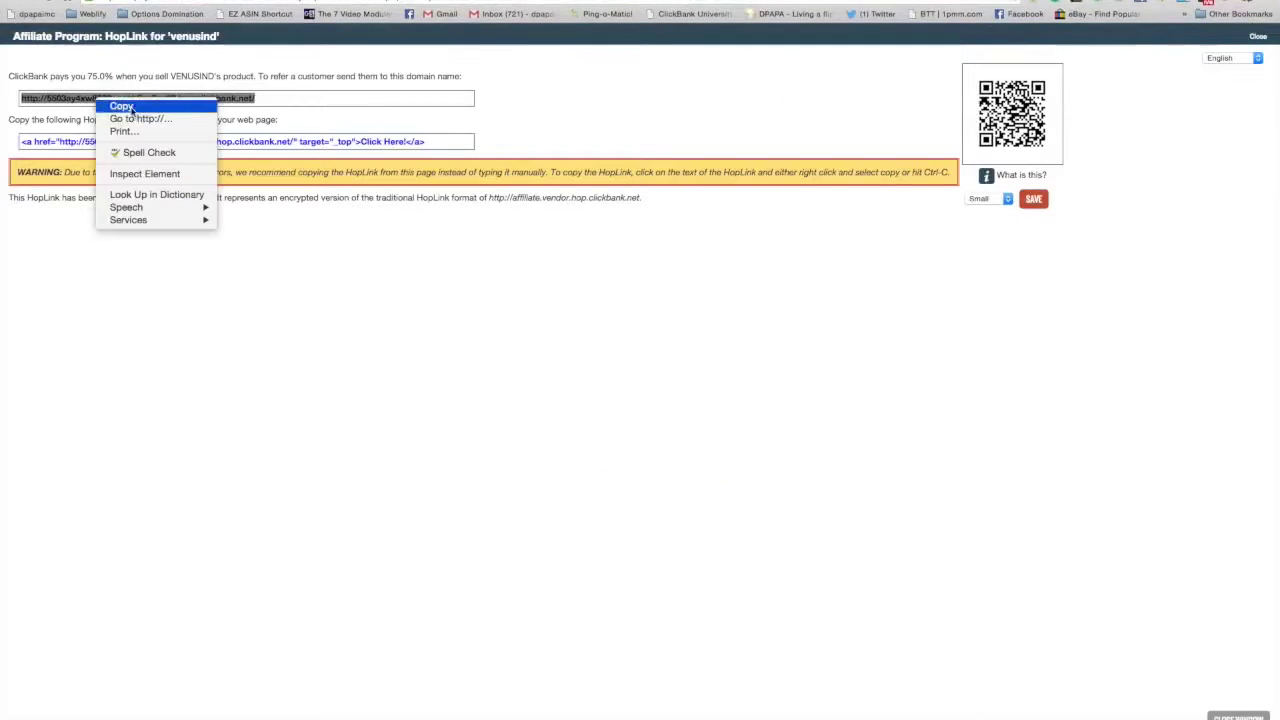
{"action": "left_click", "coordinate": [122, 106]}
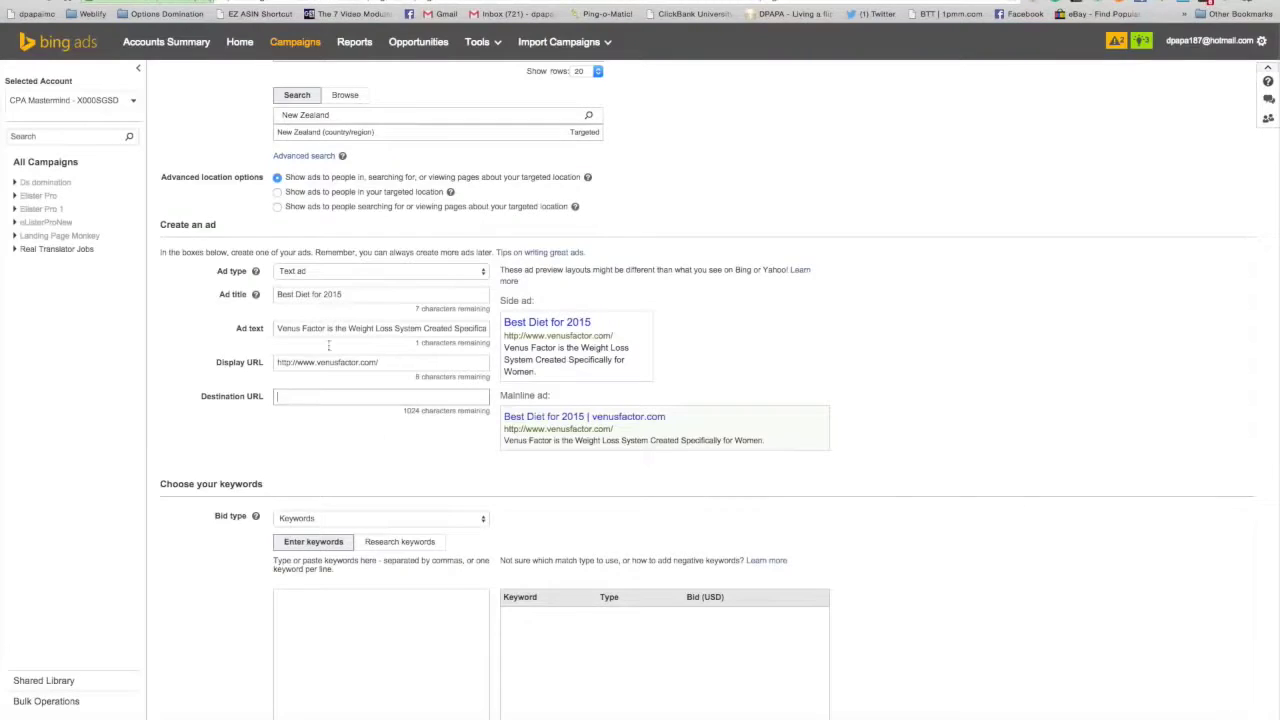
{"action": "left_click", "coordinate": [350, 397]}
{"action": "key", "text": "super+v"}
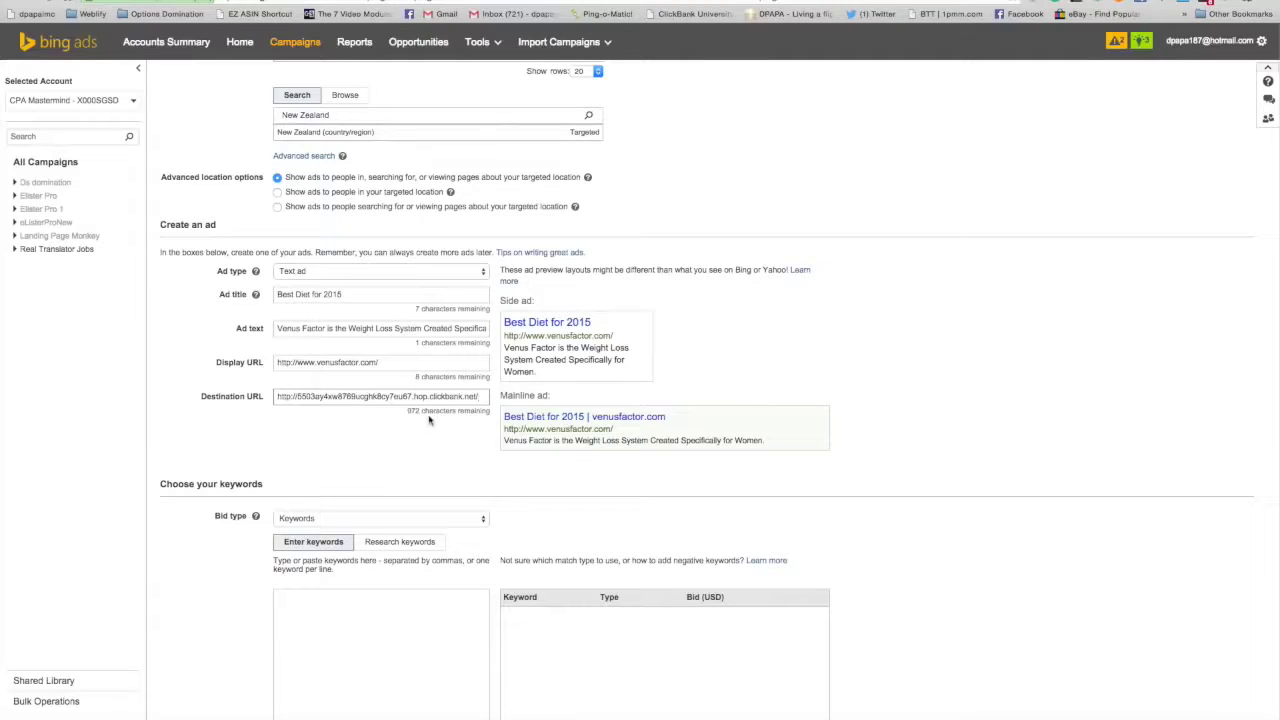
{"action": "left_click_drag", "start_coordinate": [398, 397], "coordinate": [488, 397]}
{"action": "left_click", "coordinate": [358, 440]}
{"action": "scroll", "coordinate": [453, 400], "scroll_direction": "down", "scroll_amount": 3}
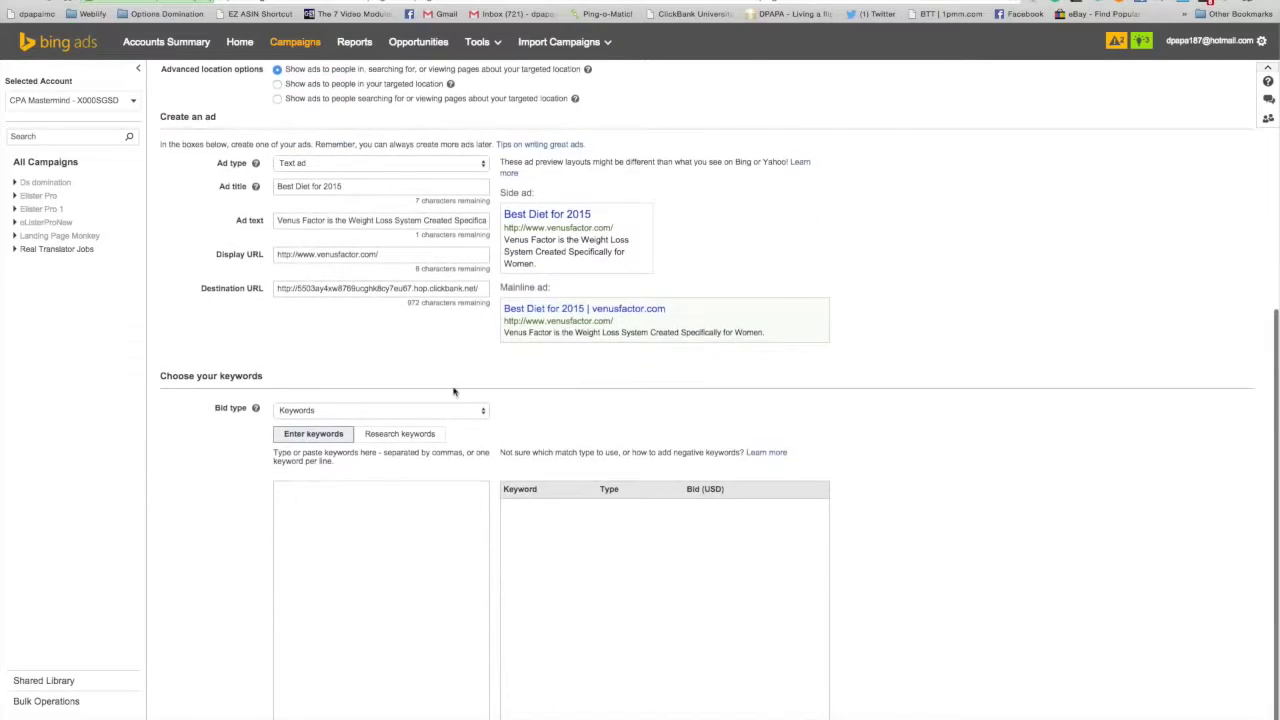
{"action": "scroll", "coordinate": [394, 287], "scroll_direction": "down", "scroll_amount": 2}
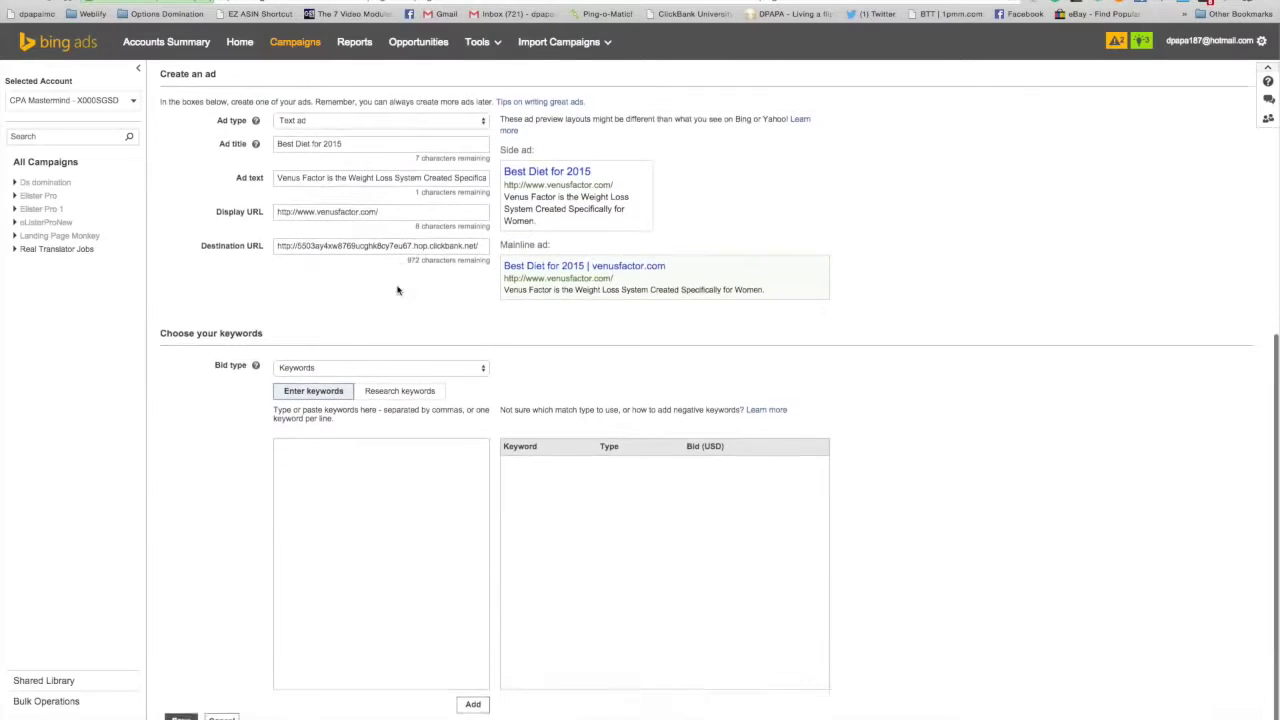
{"action": "left_click", "coordinate": [333, 470]}
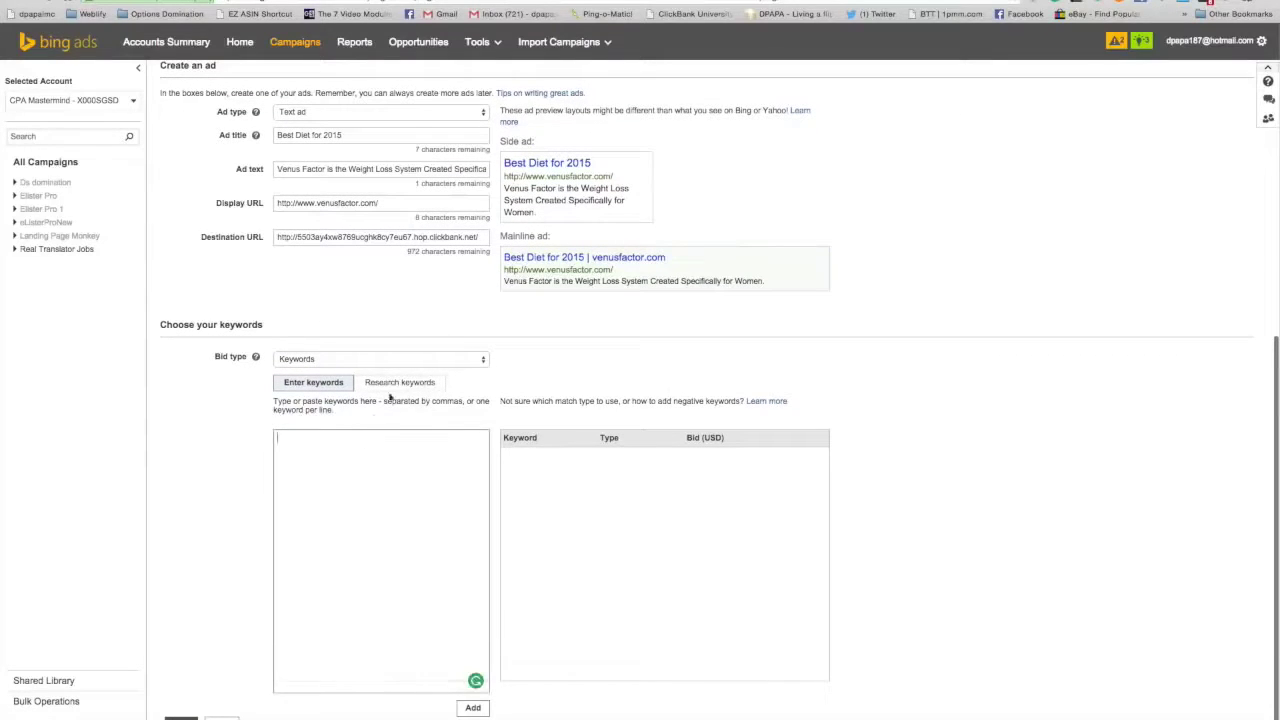
{"action": "left_click", "coordinate": [400, 386]}
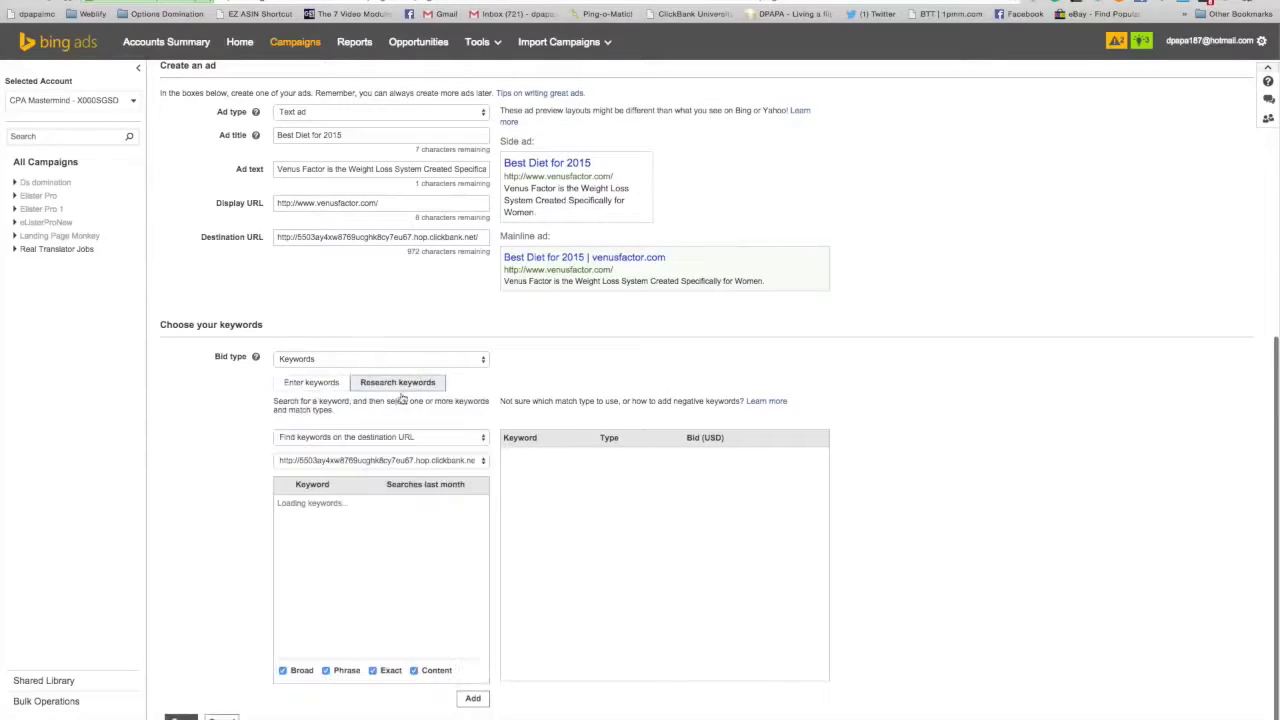
{"action": "left_click", "coordinate": [436, 440]}
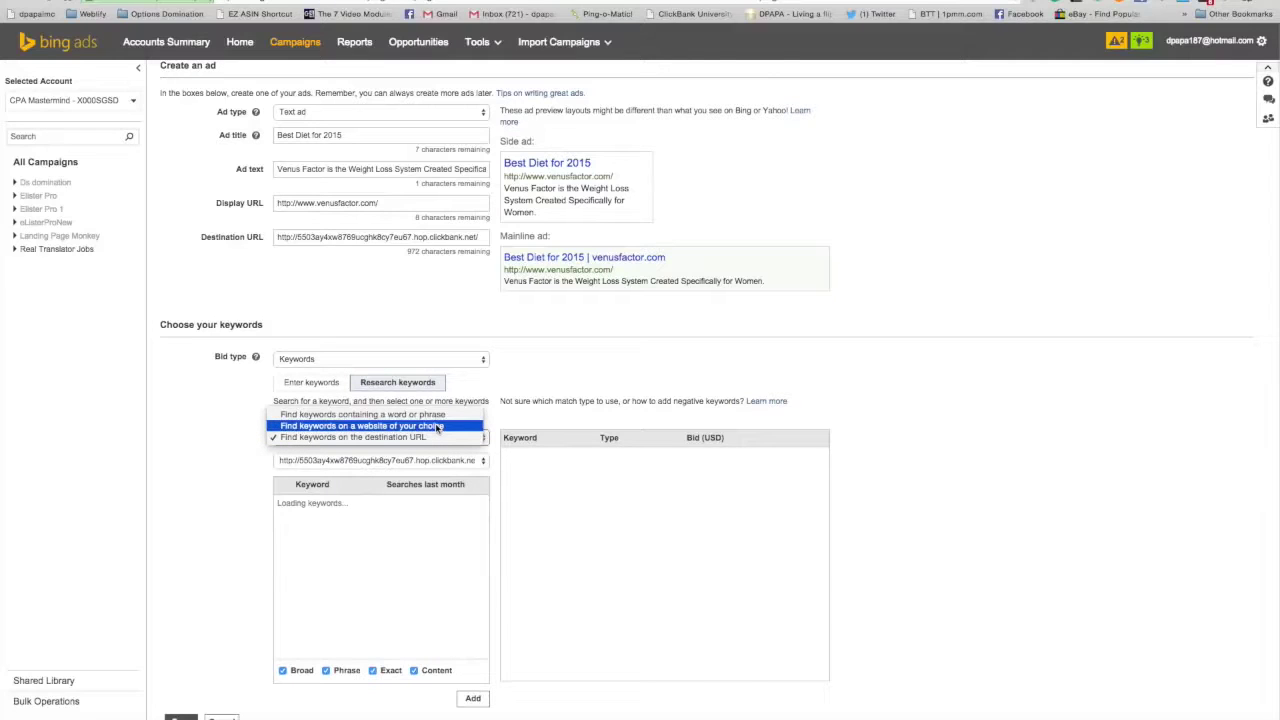
{"action": "left_click", "coordinate": [438, 414]}
{"action": "left_click", "coordinate": [416, 438]}
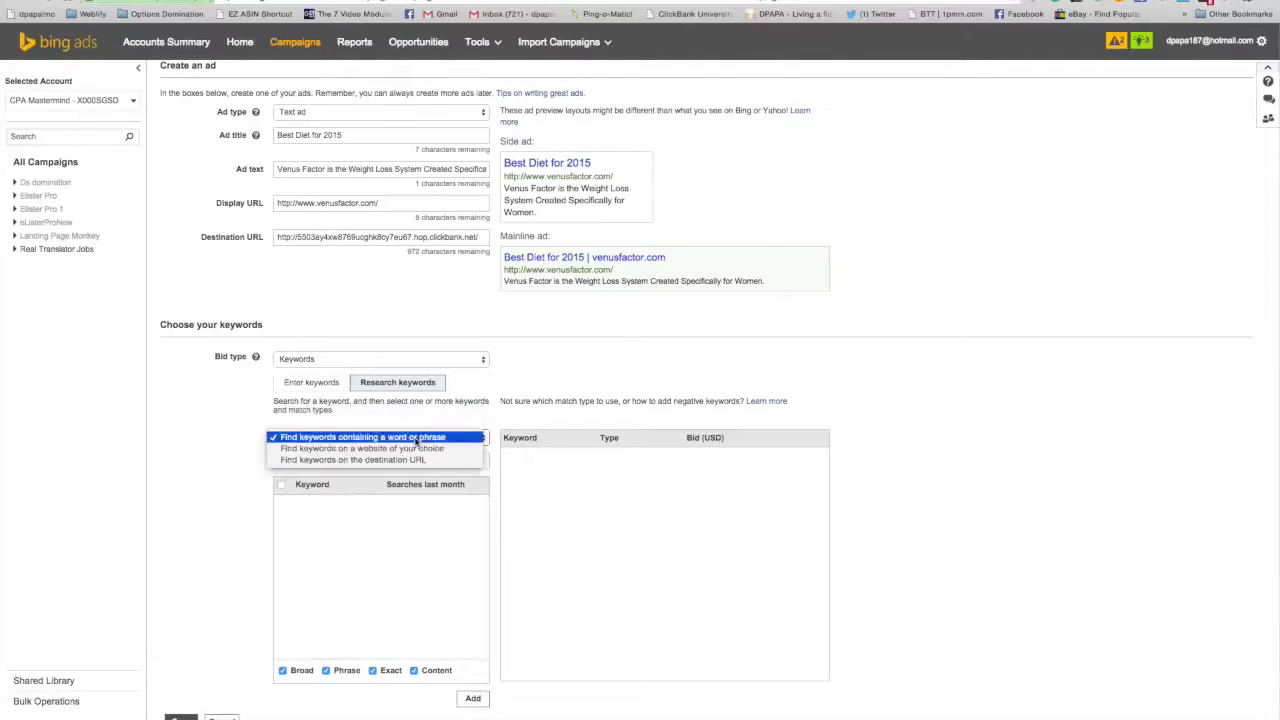
{"action": "left_click", "coordinate": [385, 448]}
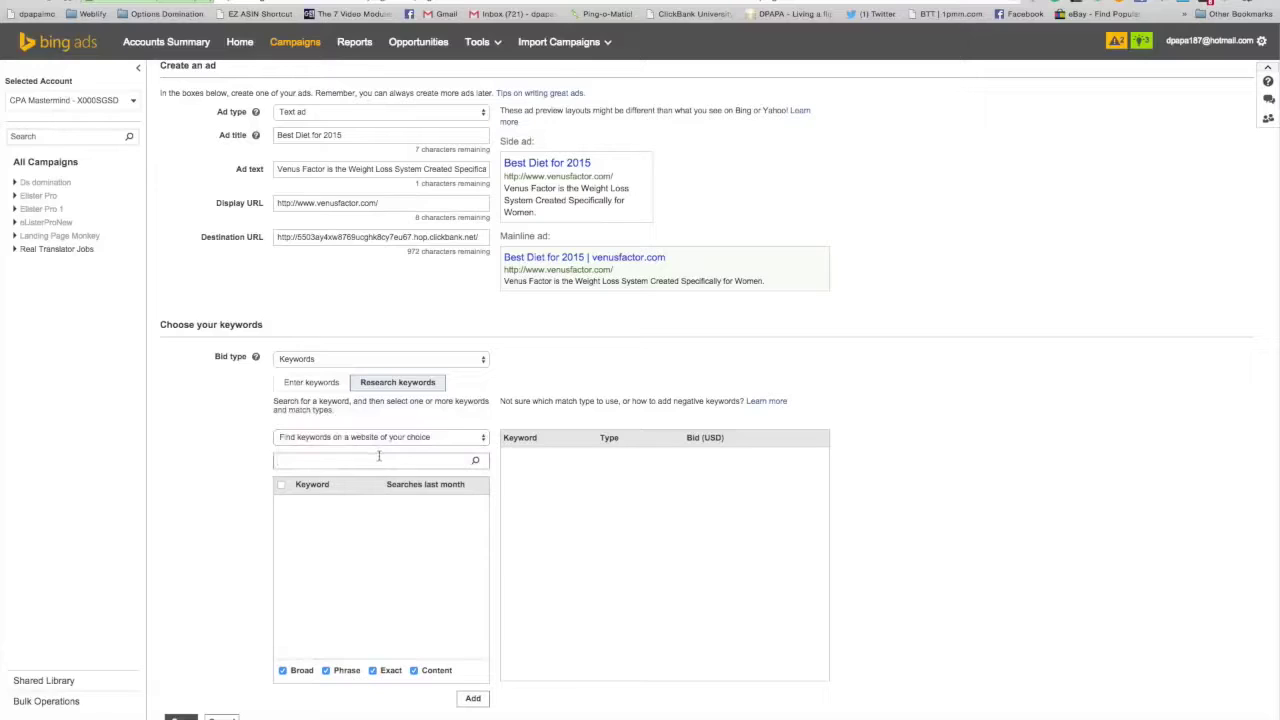
{"action": "type", "text": "www.venusfactor.com"}
{"action": "left_click", "coordinate": [476, 460]}
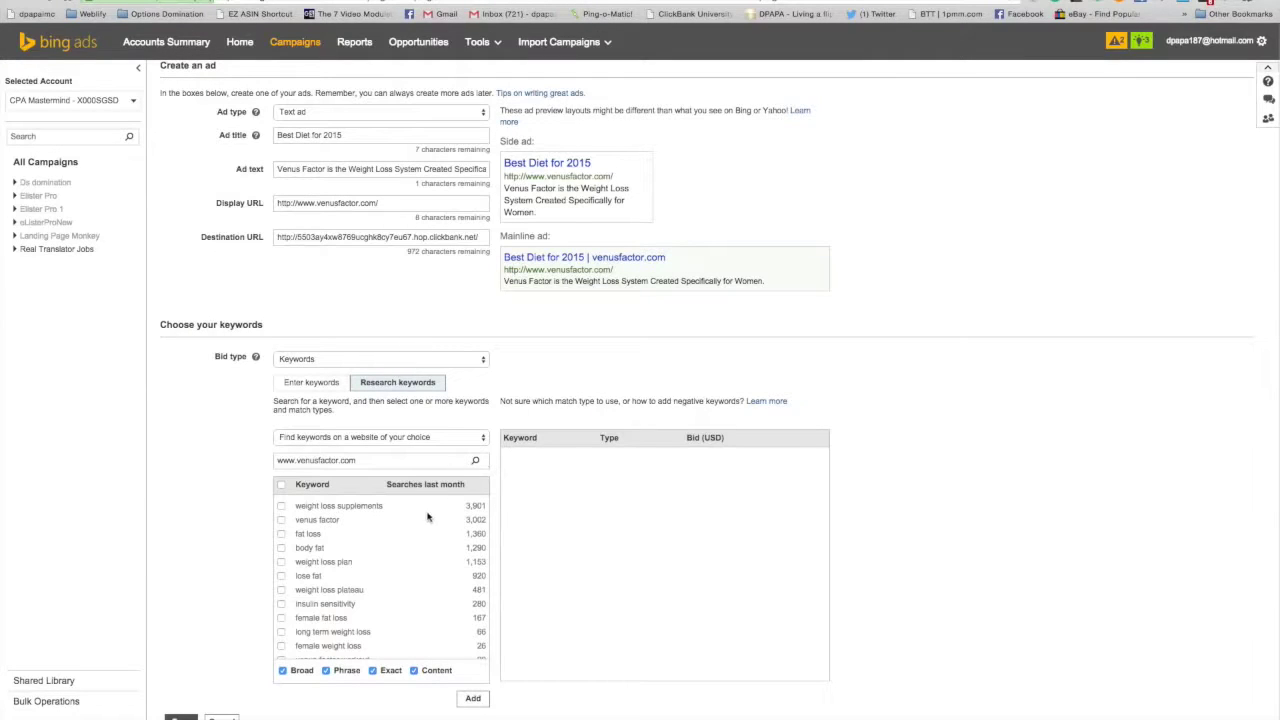
{"action": "left_click", "coordinate": [282, 486]}
{"action": "scroll", "coordinate": [471, 586], "scroll_direction": "down", "scroll_amount": 10}
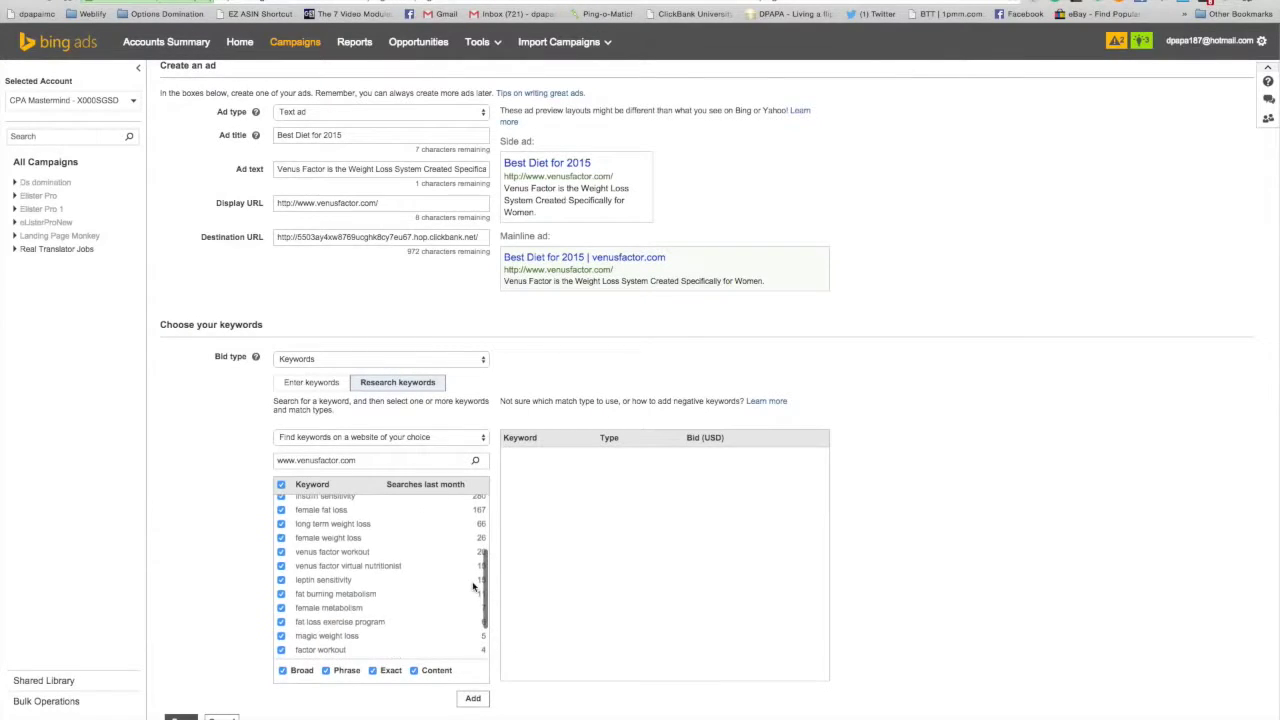
{"action": "left_click", "coordinate": [282, 658]}
{"action": "left_click", "coordinate": [326, 659]}
{"action": "left_click", "coordinate": [414, 659]}
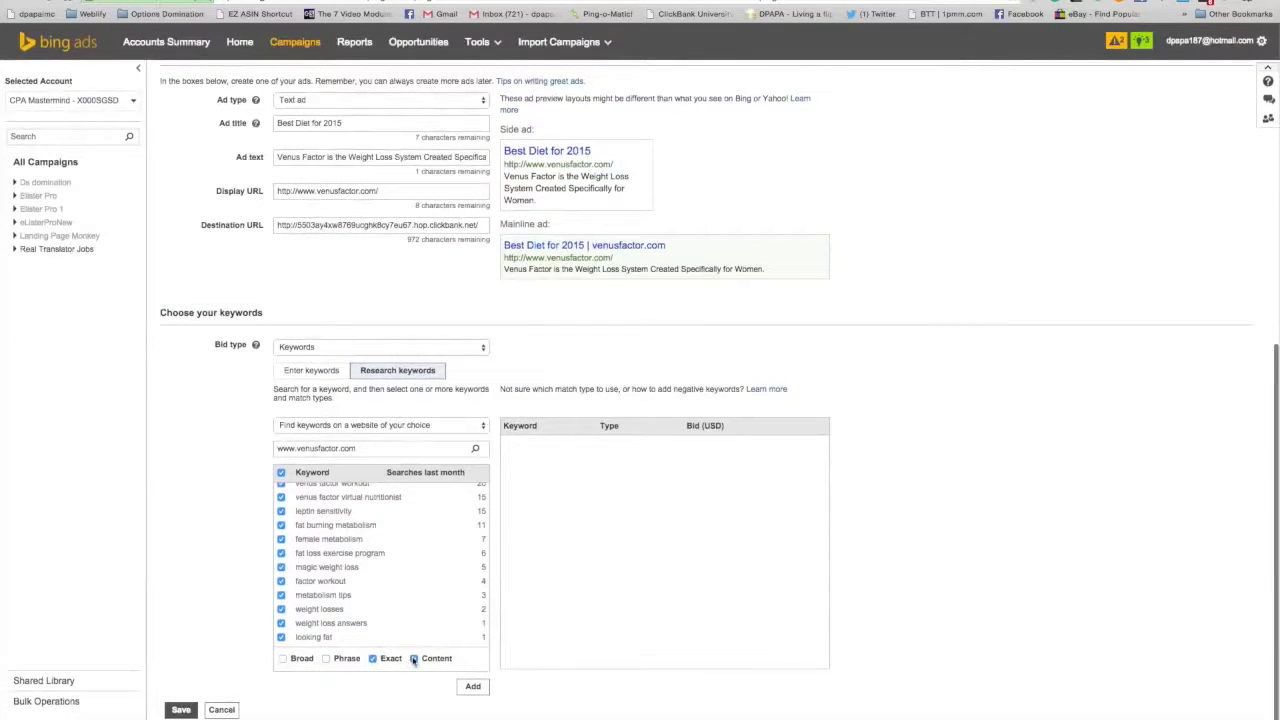
{"action": "left_click", "coordinate": [372, 659]}
{"action": "left_click", "coordinate": [473, 686]}
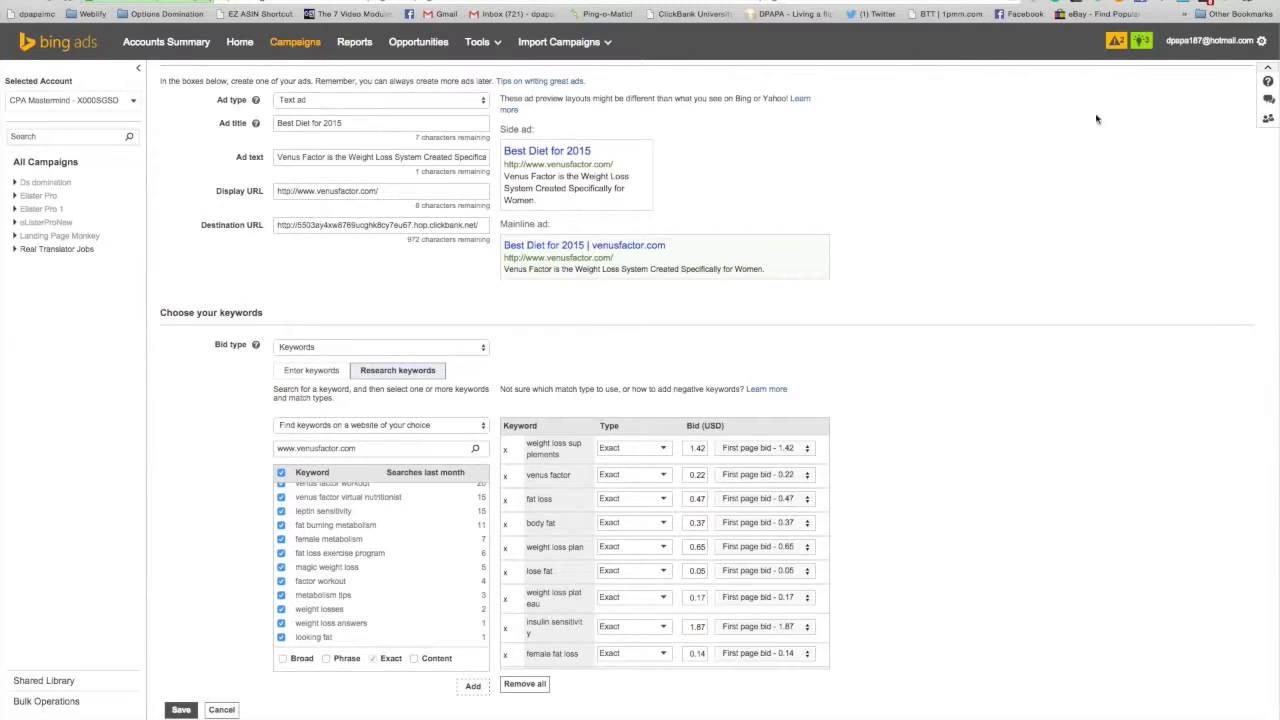
{"action": "scroll", "coordinate": [689, 505], "scroll_direction": "down", "scroll_amount": 5}
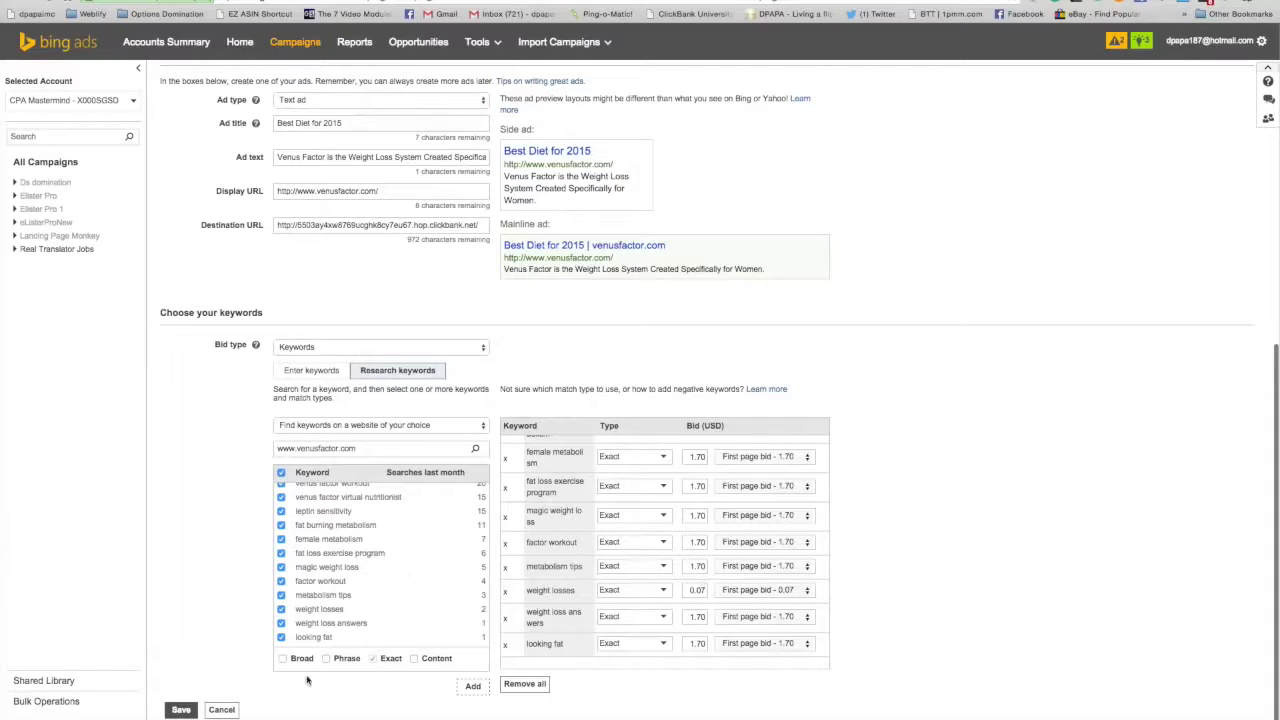
- Copy the web address of the Venus Factor review blog and research keywords on that website instead
{"action": "left_click_drag", "start_coordinate": [485, 448], "coordinate": [197, 446]}
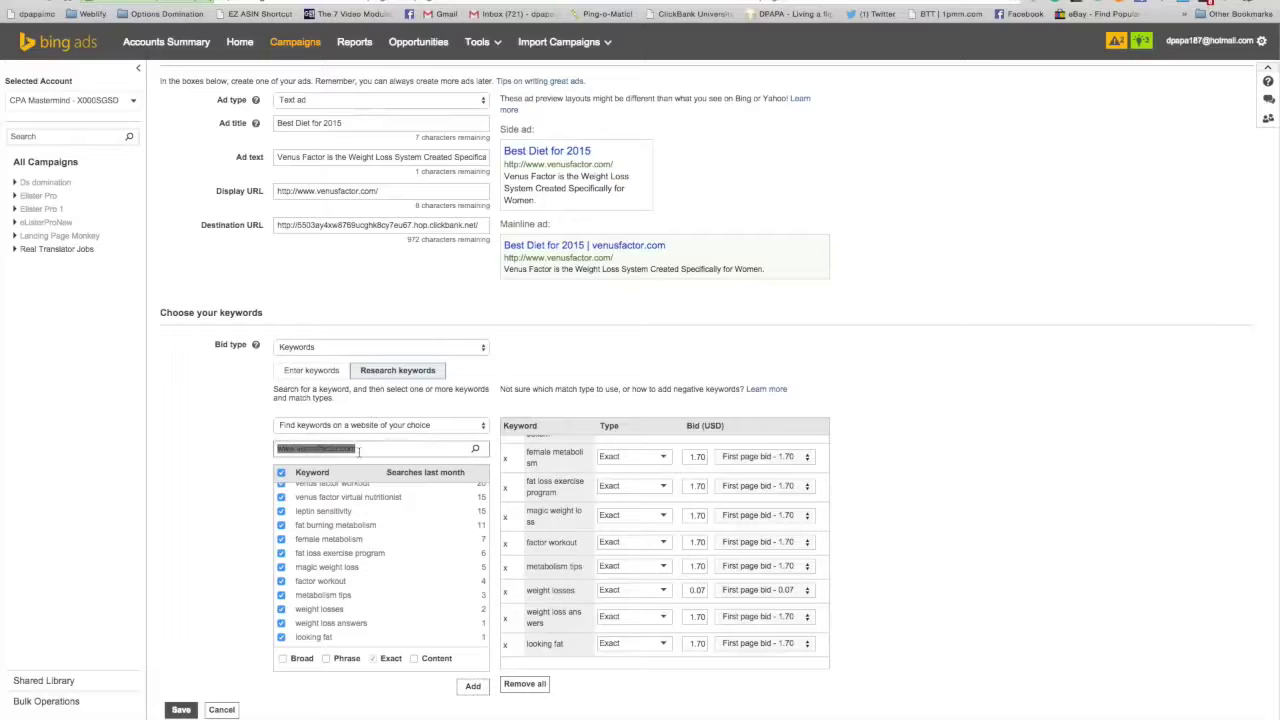
{"action": "key", "text": "ctrl+Tab"}
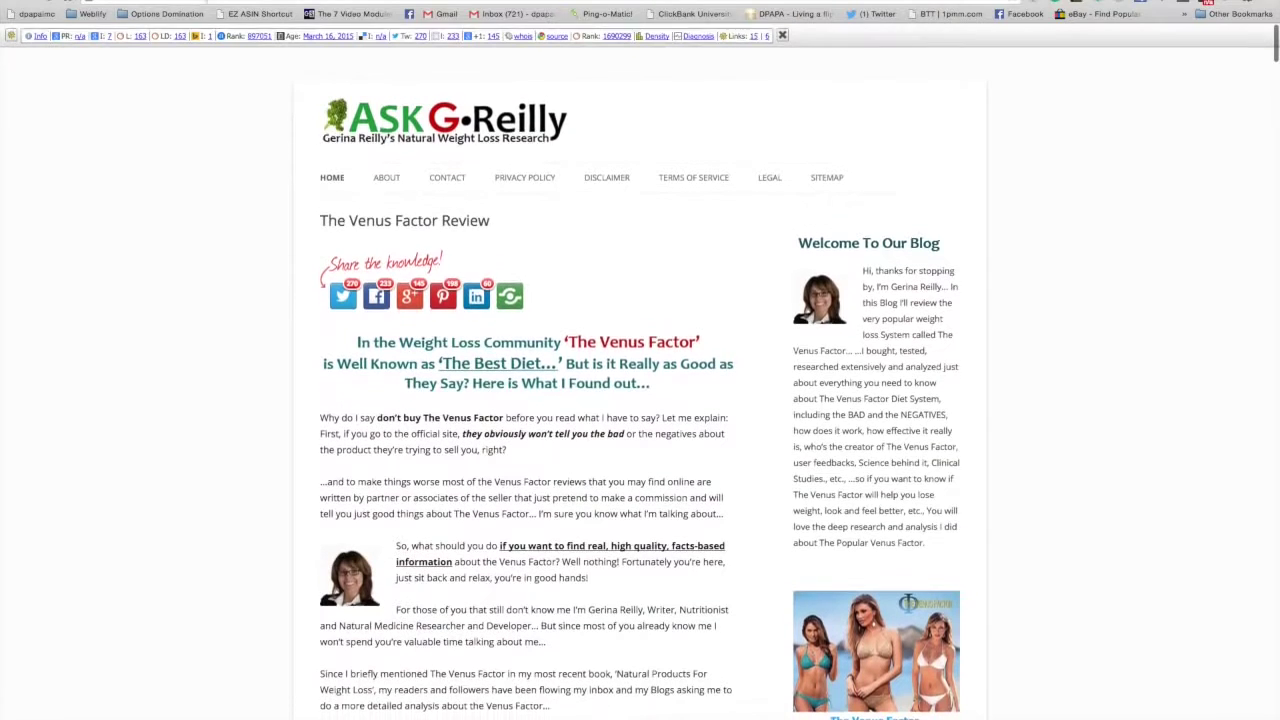
{"action": "right_click", "coordinate": [197, 3]}
{"action": "left_click", "coordinate": [197, 3]}
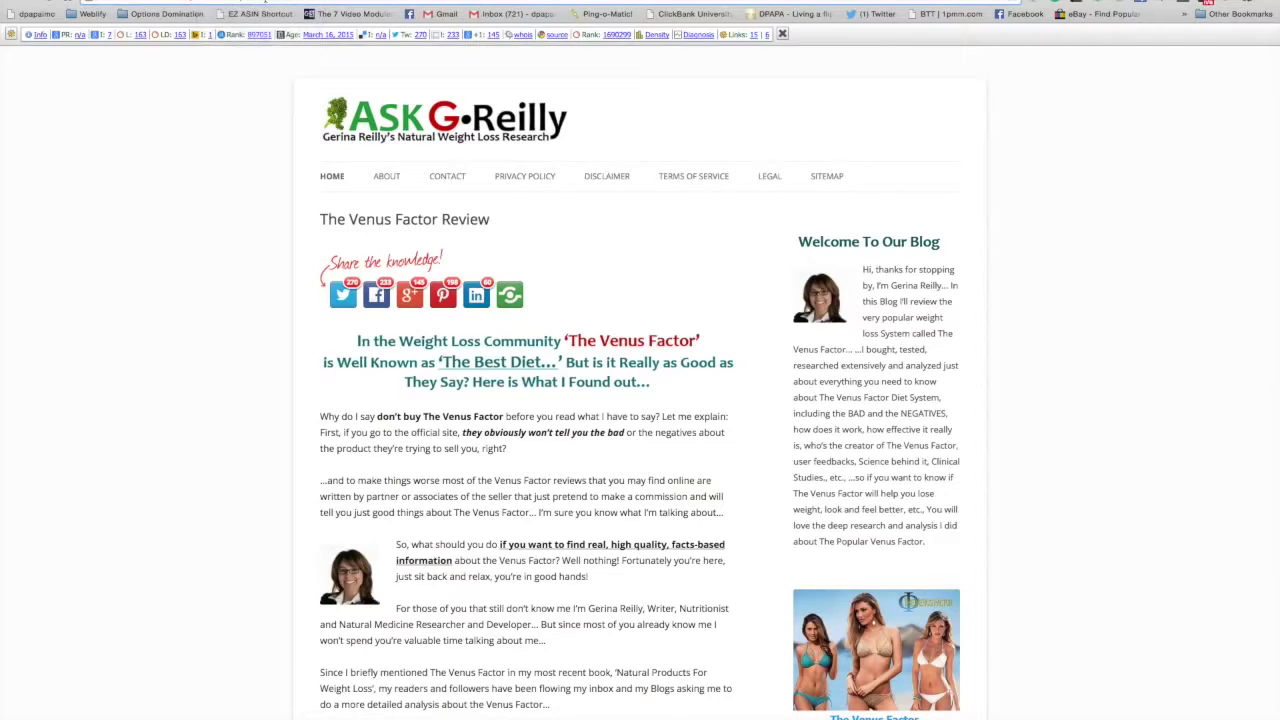
{"action": "left_click_drag", "start_coordinate": [240, 2], "coordinate": [100, 2]}
{"action": "right_click", "coordinate": [111, 2]}
{"action": "left_click", "coordinate": [145, 18]}
{"action": "left_click", "coordinate": [137, 15]}
{"action": "key", "text": "ctrl+Tab"}
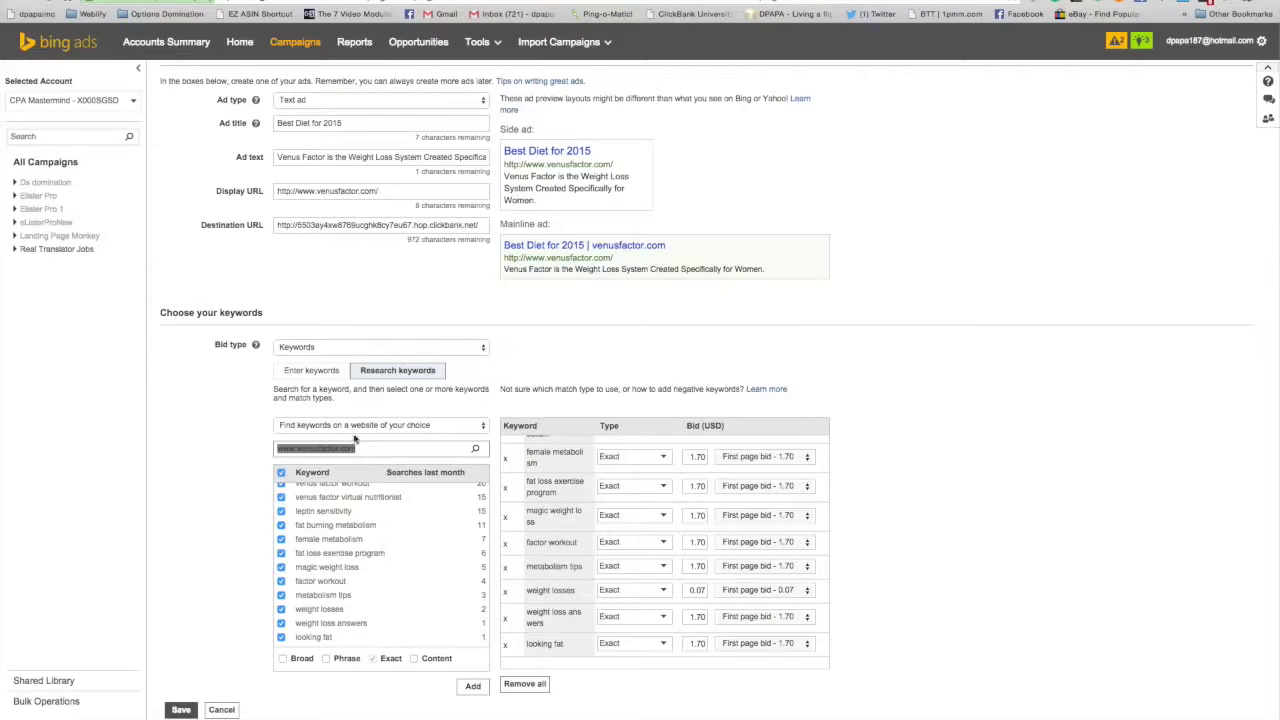
{"action": "key", "text": "ctrl+v"}
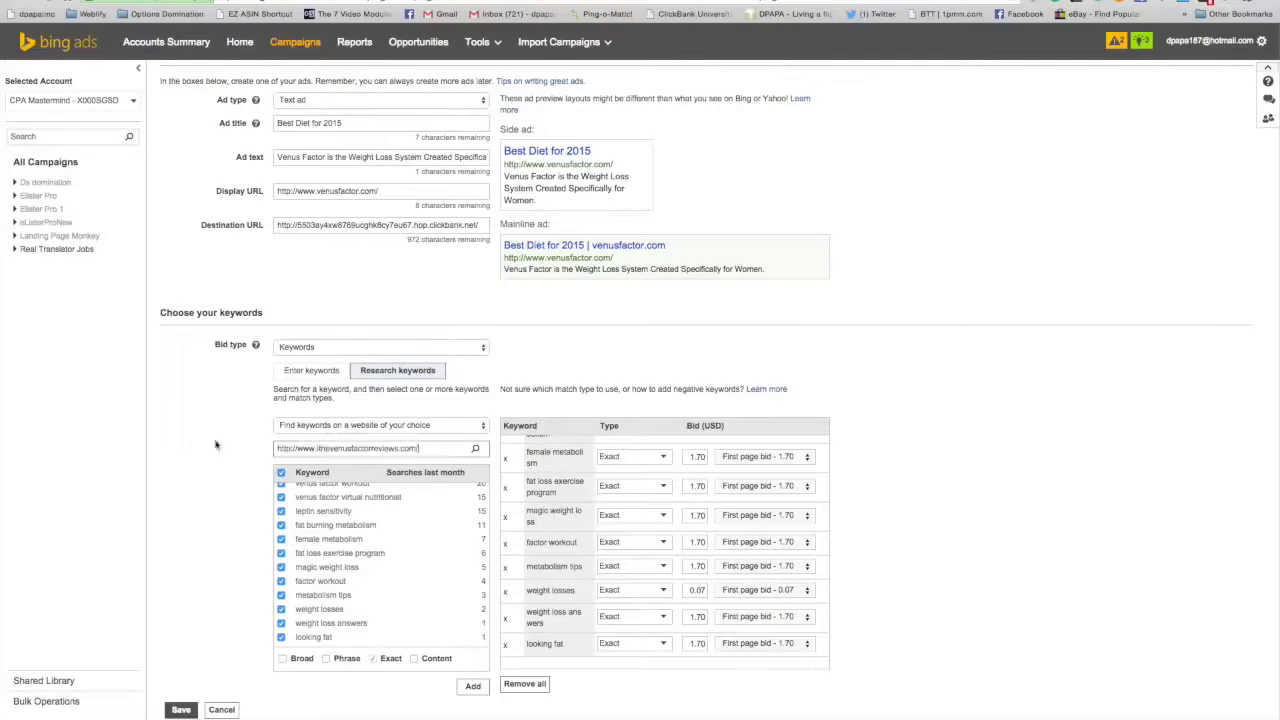
{"action": "left_click", "coordinate": [476, 450]}
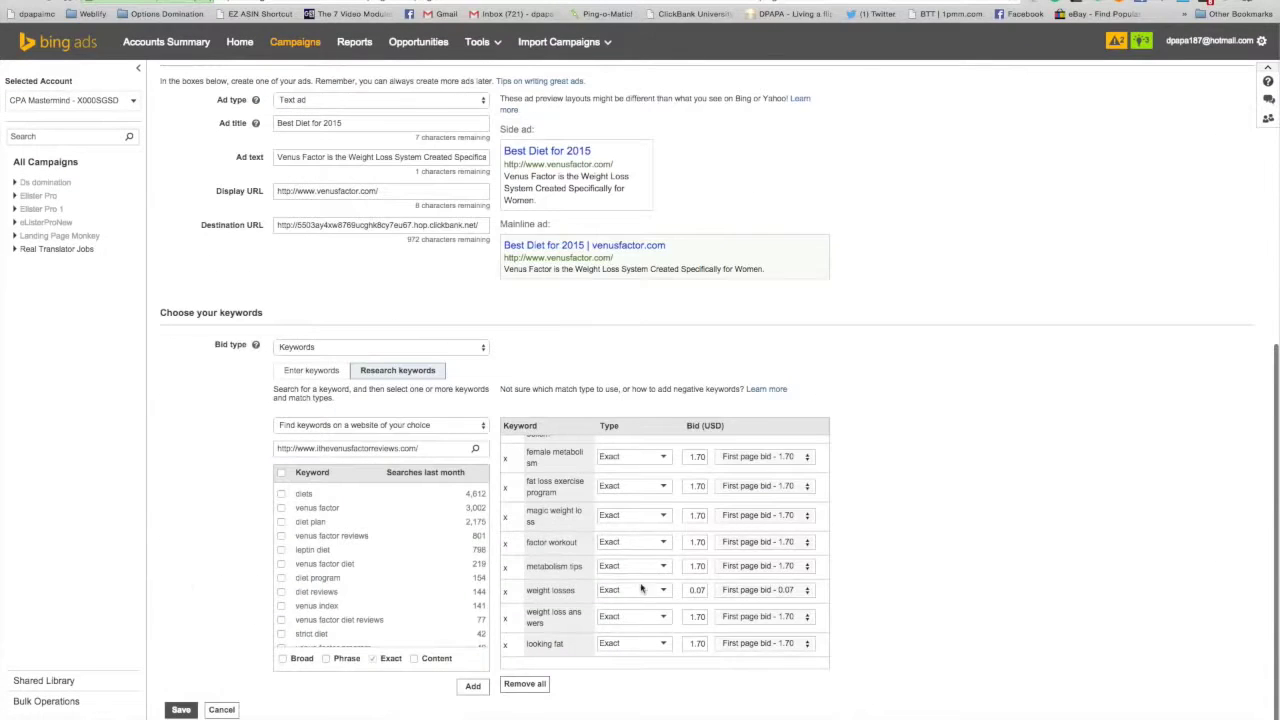
- Add all keywords suggested for the review blog to the campaign's keyword list as Exact match
{"action": "scroll", "coordinate": [341, 570], "scroll_direction": "up", "scroll_amount": 1}
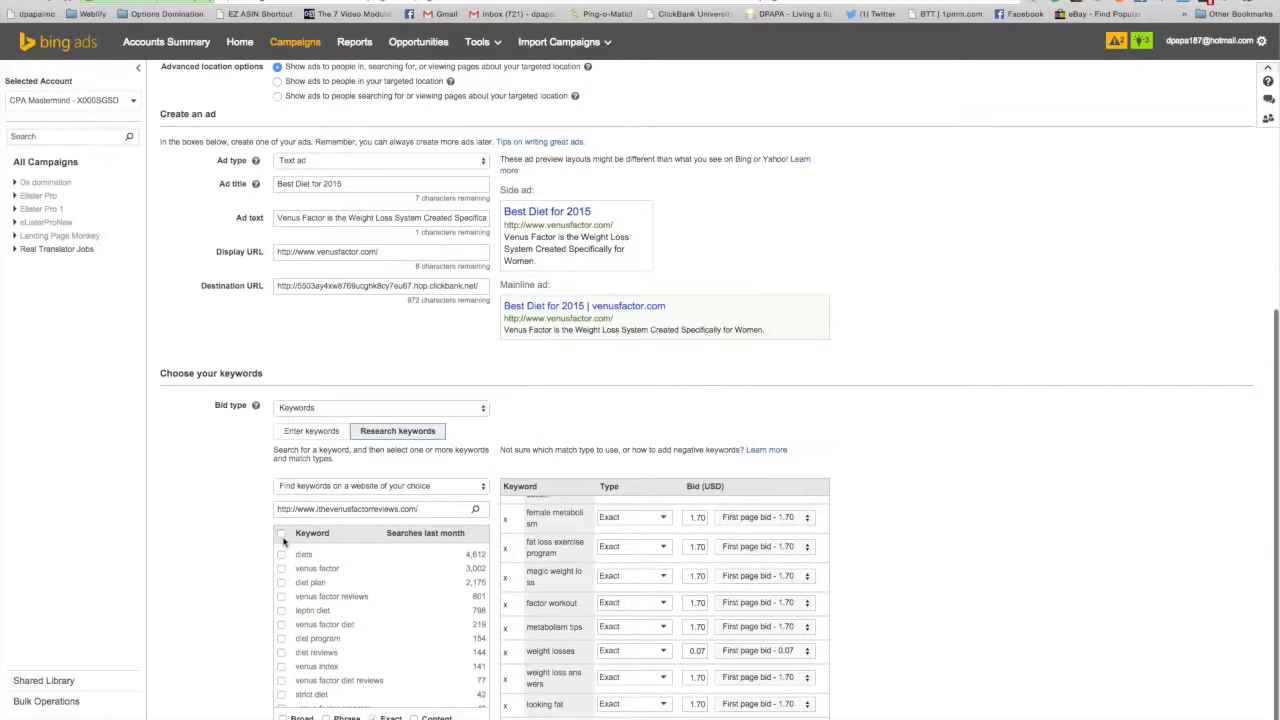
{"action": "left_click", "coordinate": [282, 534]}
{"action": "scroll", "coordinate": [285, 555], "scroll_direction": "down", "scroll_amount": 1}
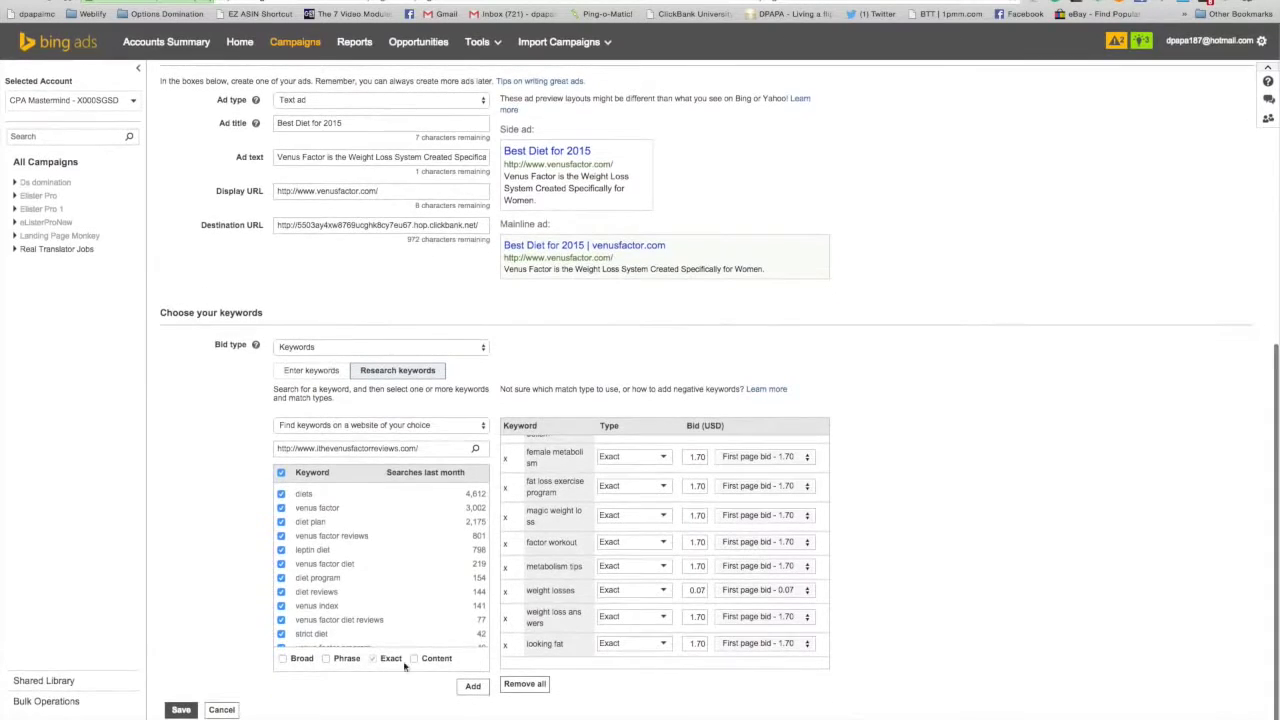
{"action": "left_click", "coordinate": [486, 689]}
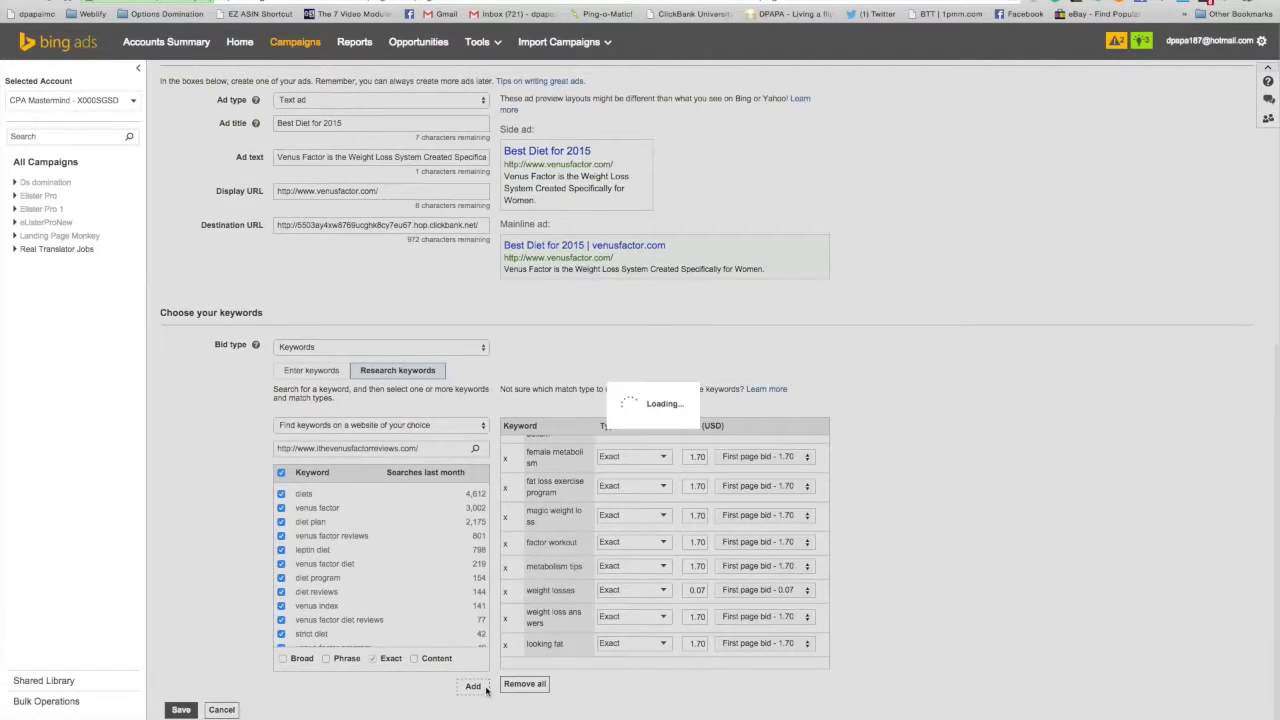
{"action": "scroll", "coordinate": [343, 508], "scroll_direction": "down", "scroll_amount": 5}
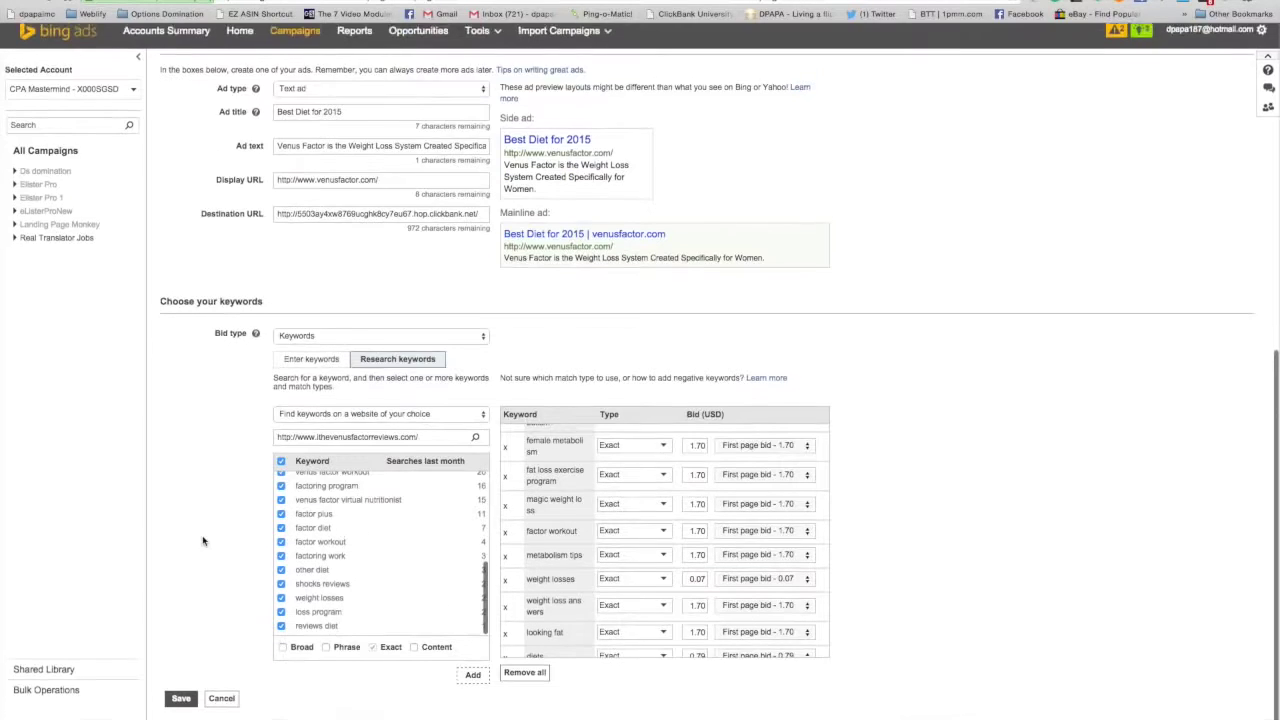
- Expand and review the bids, targeting and advanced settings, and save the new campaign
{"action": "left_click", "coordinate": [182, 708]}
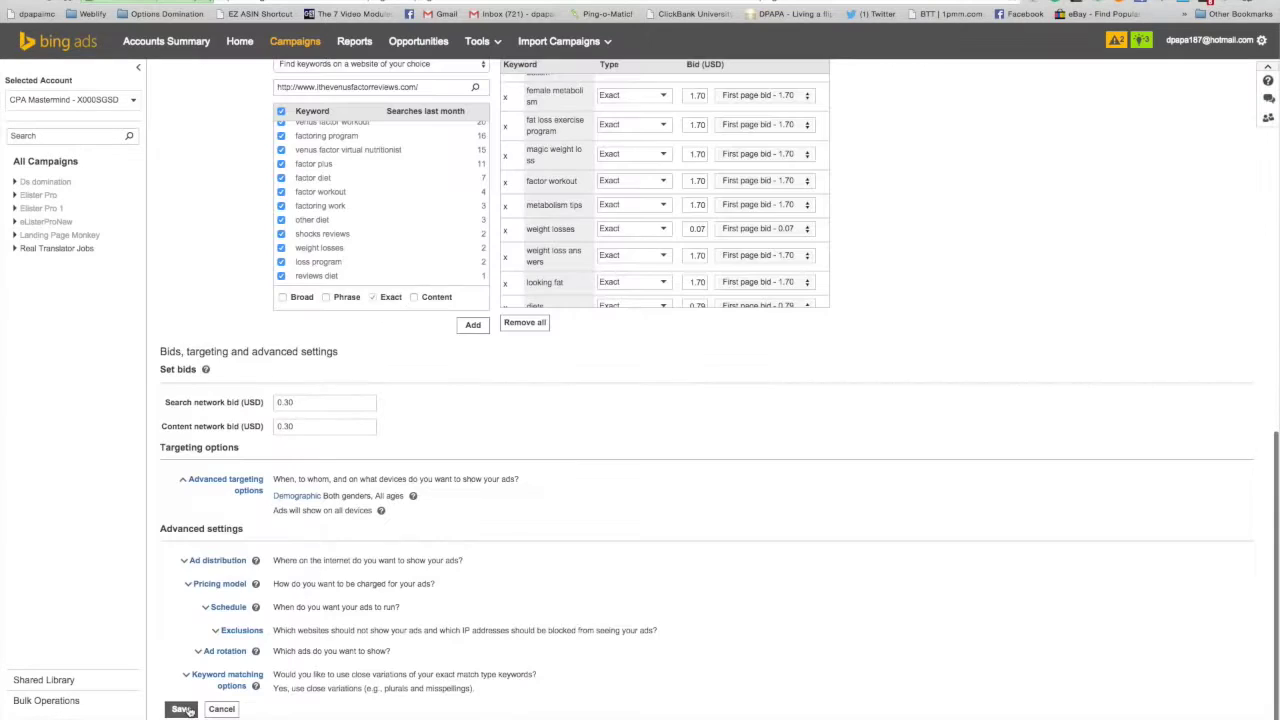
{"action": "scroll", "coordinate": [336, 422], "scroll_direction": "up", "scroll_amount": 3}
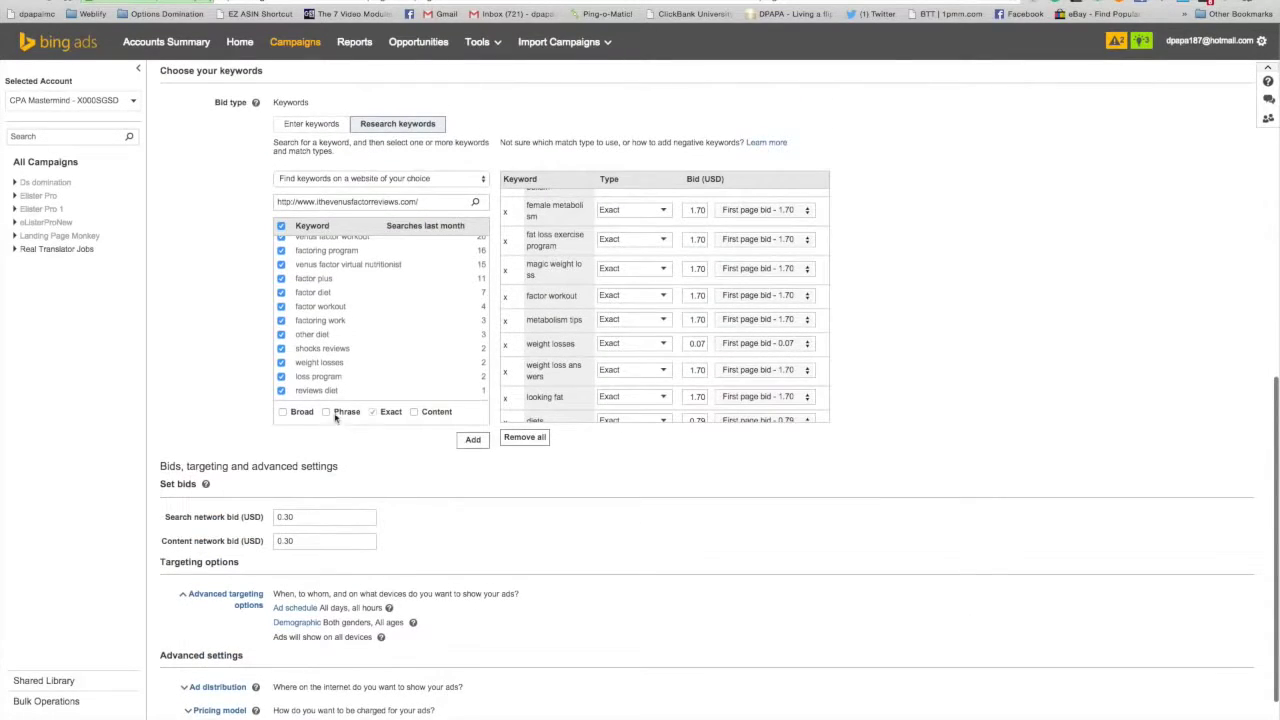
{"action": "scroll", "coordinate": [336, 418], "scroll_direction": "up", "scroll_amount": 5}
{"action": "scroll", "coordinate": [260, 487], "scroll_direction": "down", "scroll_amount": 3}
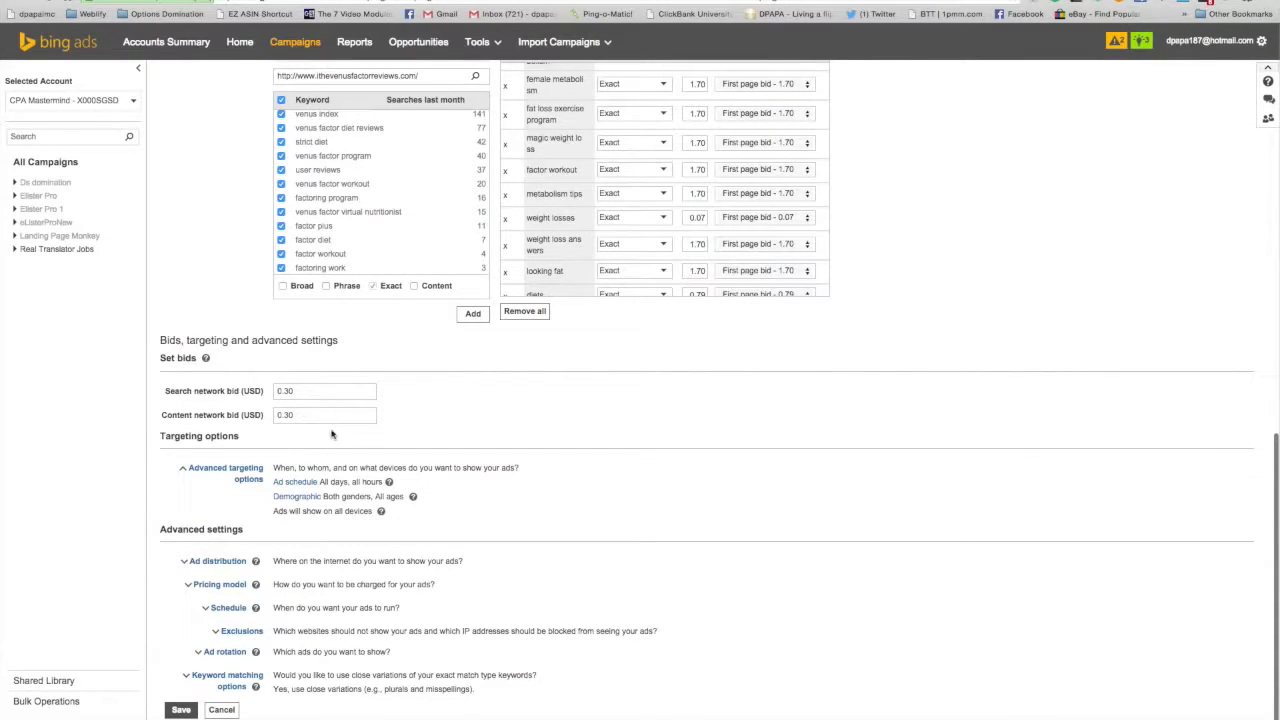
{"action": "scroll", "coordinate": [395, 470], "scroll_direction": "down", "scroll_amount": 1}
{"action": "scroll", "coordinate": [406, 548], "scroll_direction": "down", "scroll_amount": 1}
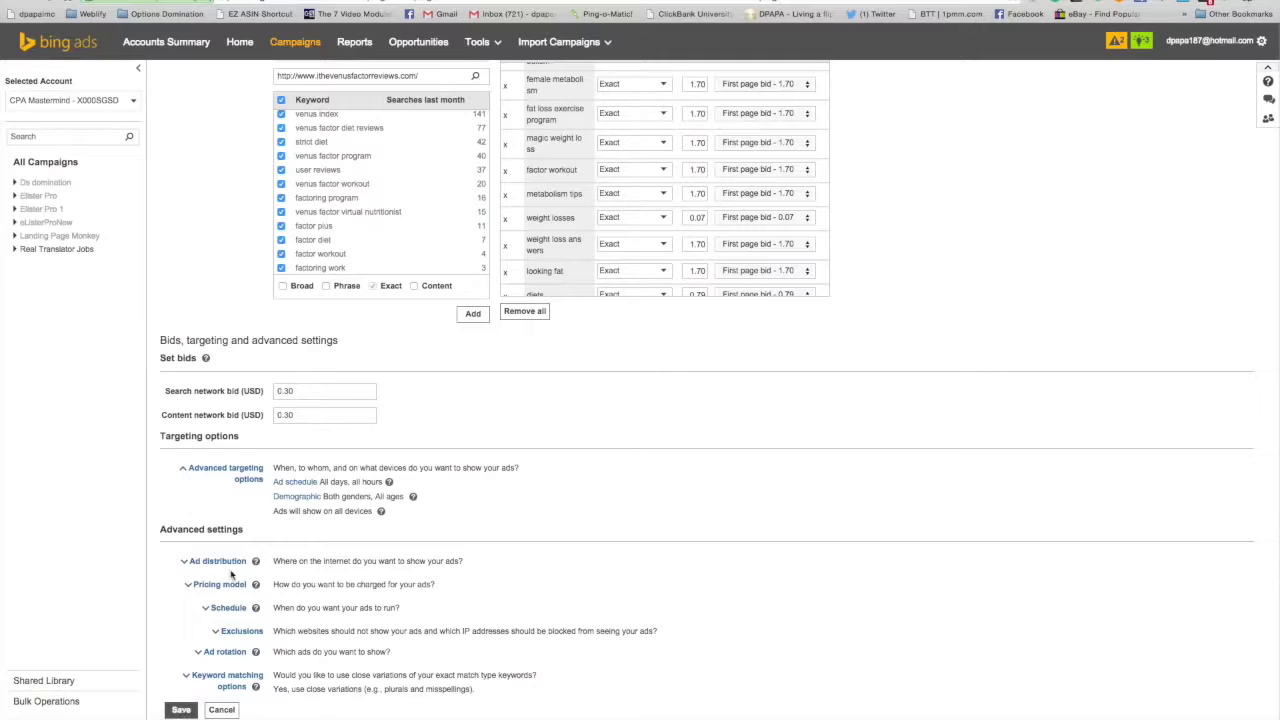
{"action": "left_click", "coordinate": [181, 709]}
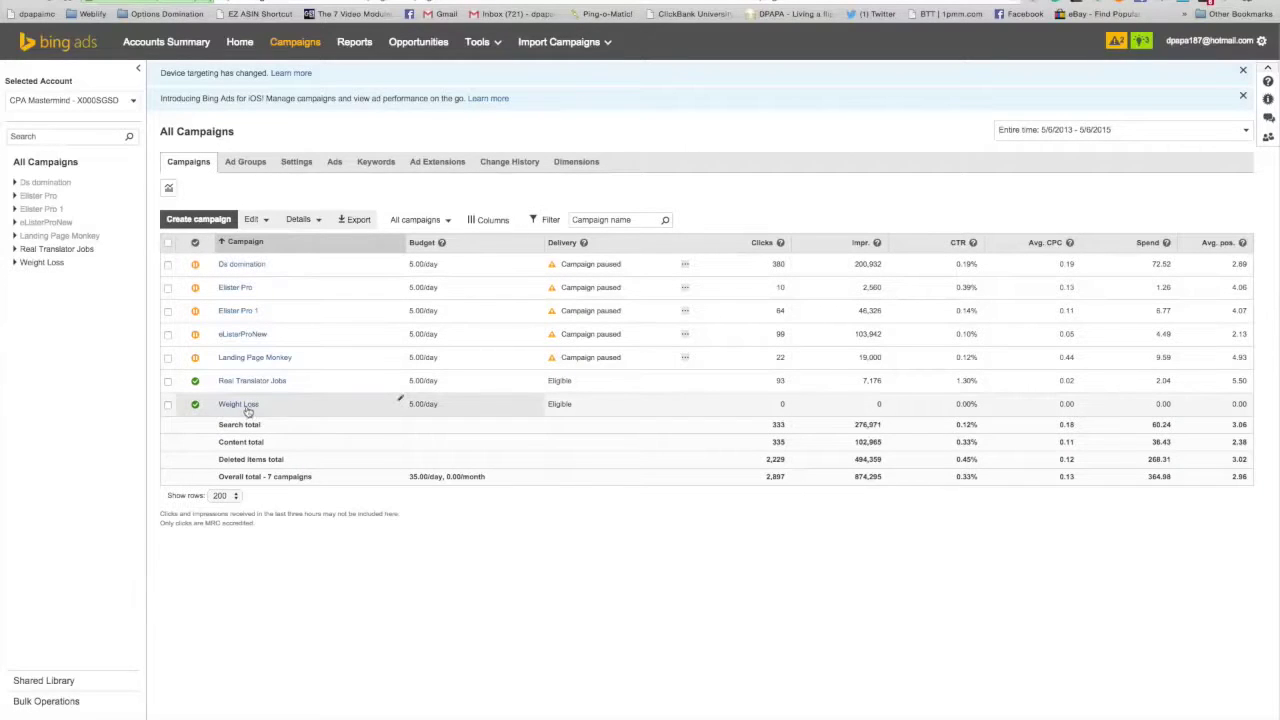
- Open the Weight Loss campaign and set the search bid of Ad group #1 to 0.05 USD
{"action": "left_click", "coordinate": [240, 404]}
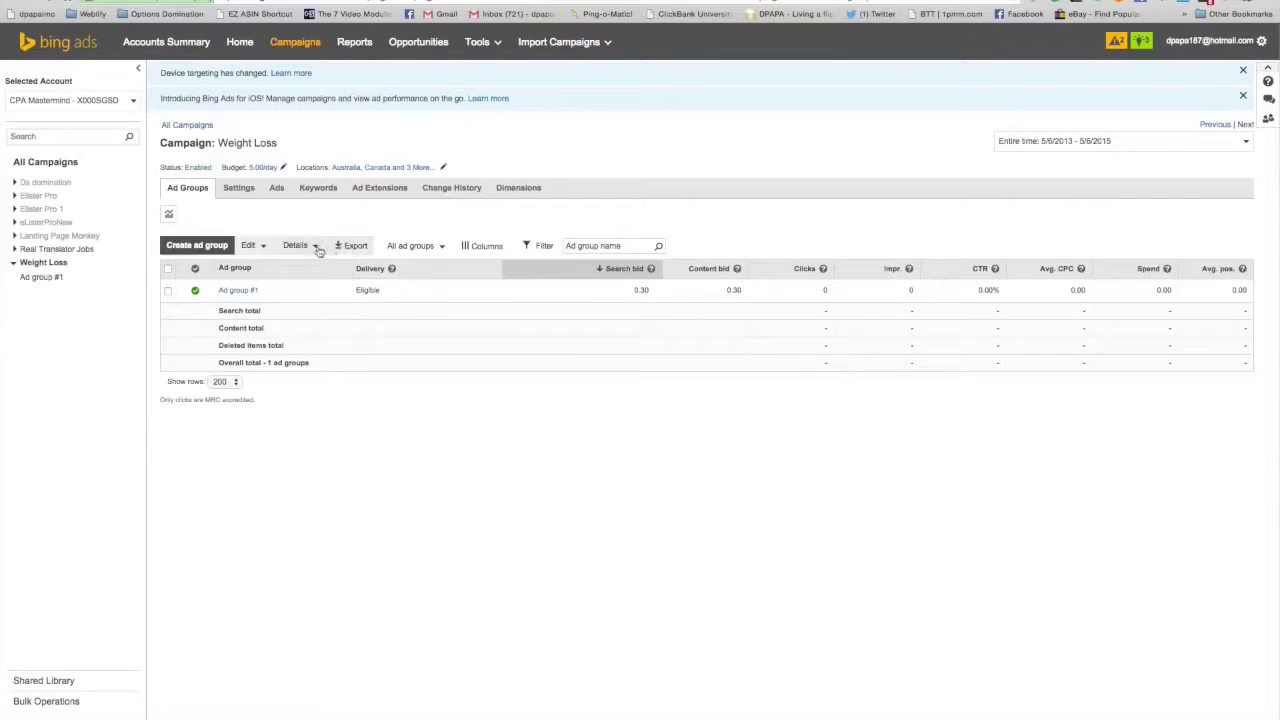
{"action": "left_click", "coordinate": [317, 250]}
{"action": "left_click", "coordinate": [262, 247]}
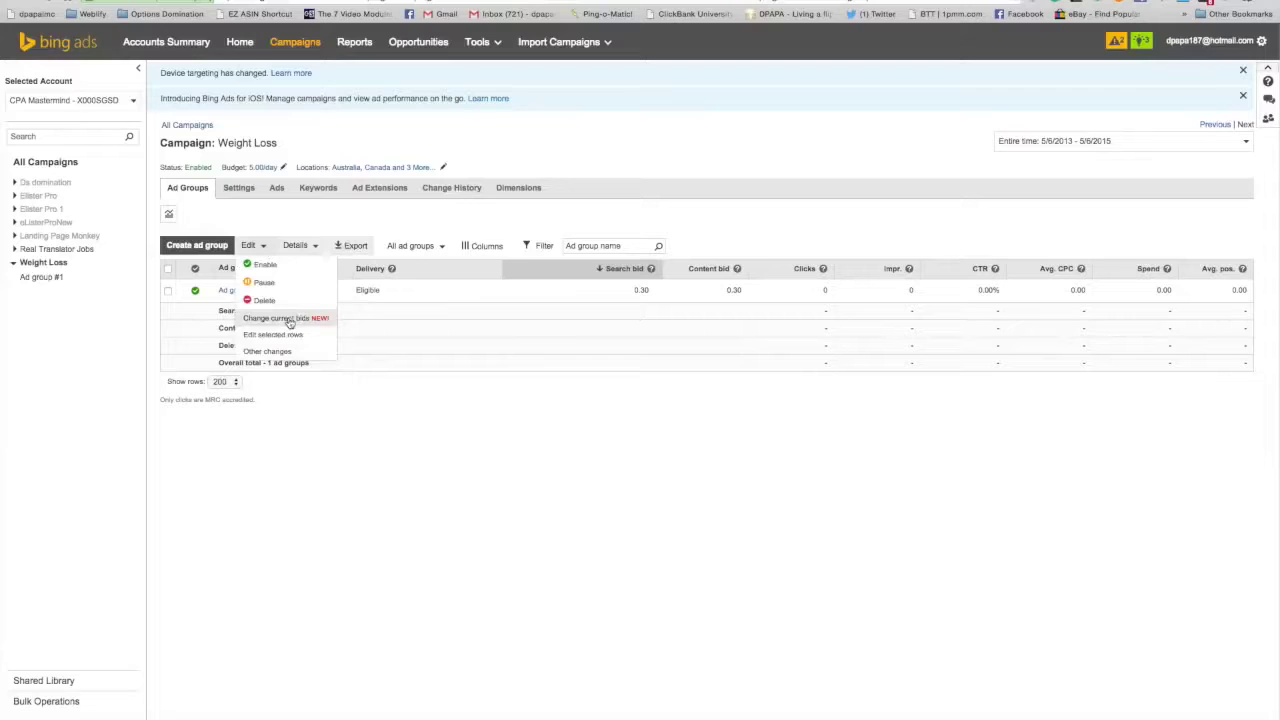
{"action": "left_click", "coordinate": [168, 290]}
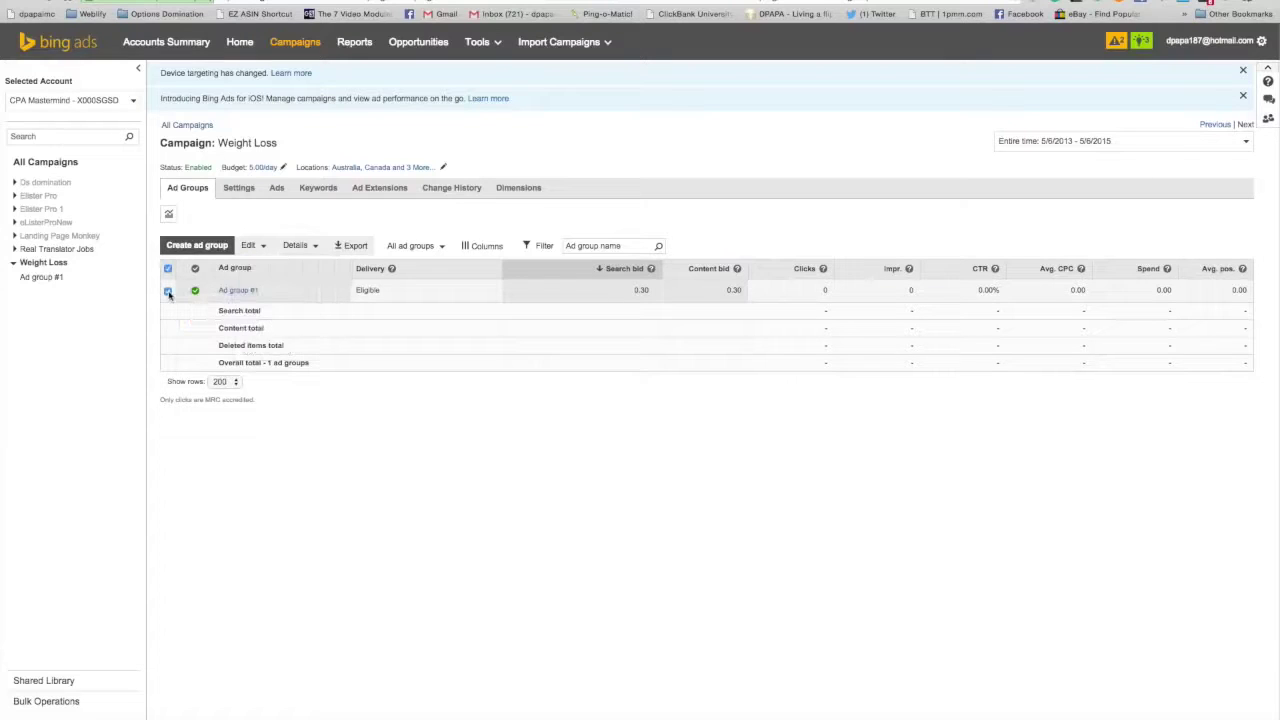
{"action": "left_click", "coordinate": [266, 248]}
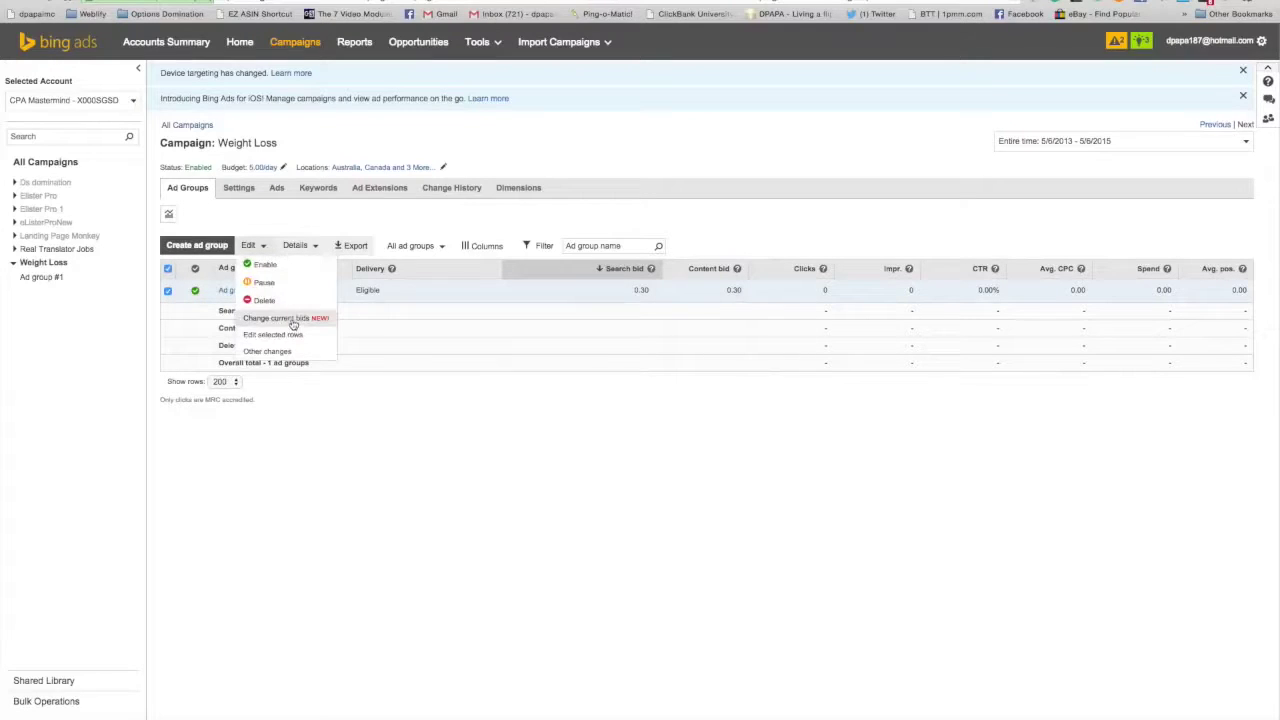
{"action": "left_click", "coordinate": [285, 318]}
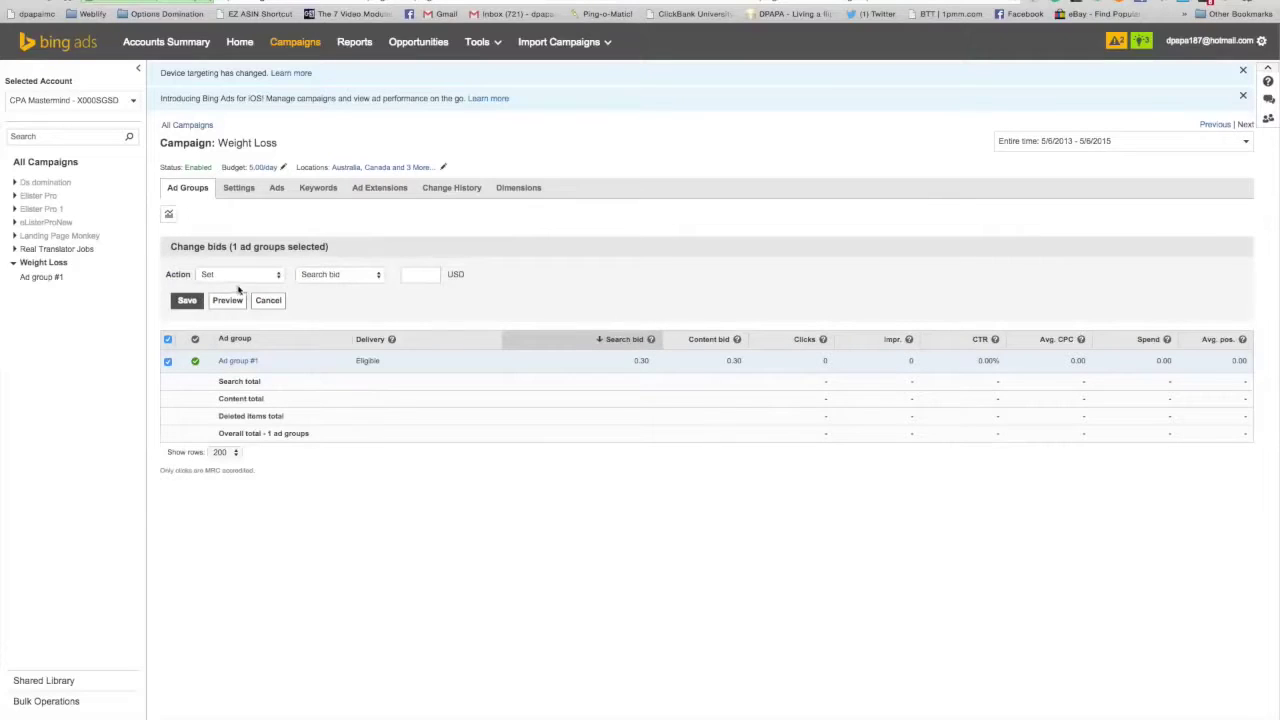
{"action": "left_click", "coordinate": [436, 276]}
{"action": "left_click", "coordinate": [188, 301]}
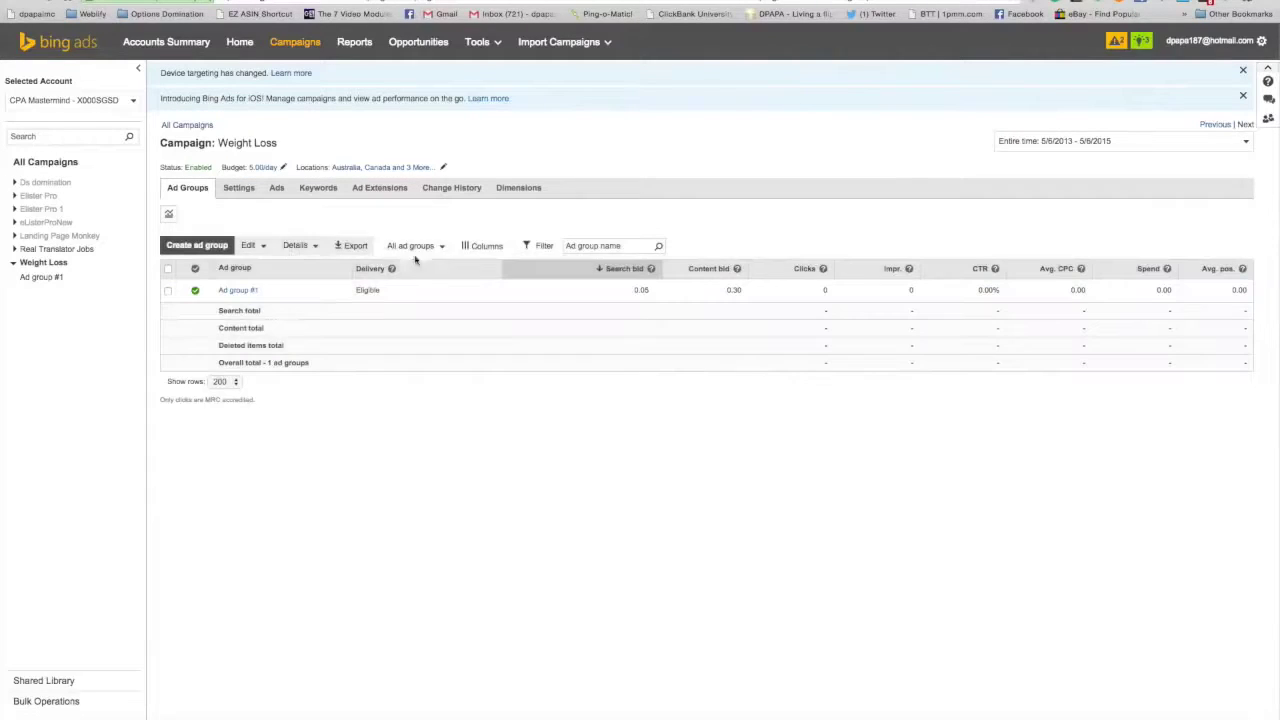
{"action": "left_click", "coordinate": [250, 245]}
{"action": "left_click", "coordinate": [272, 321]}
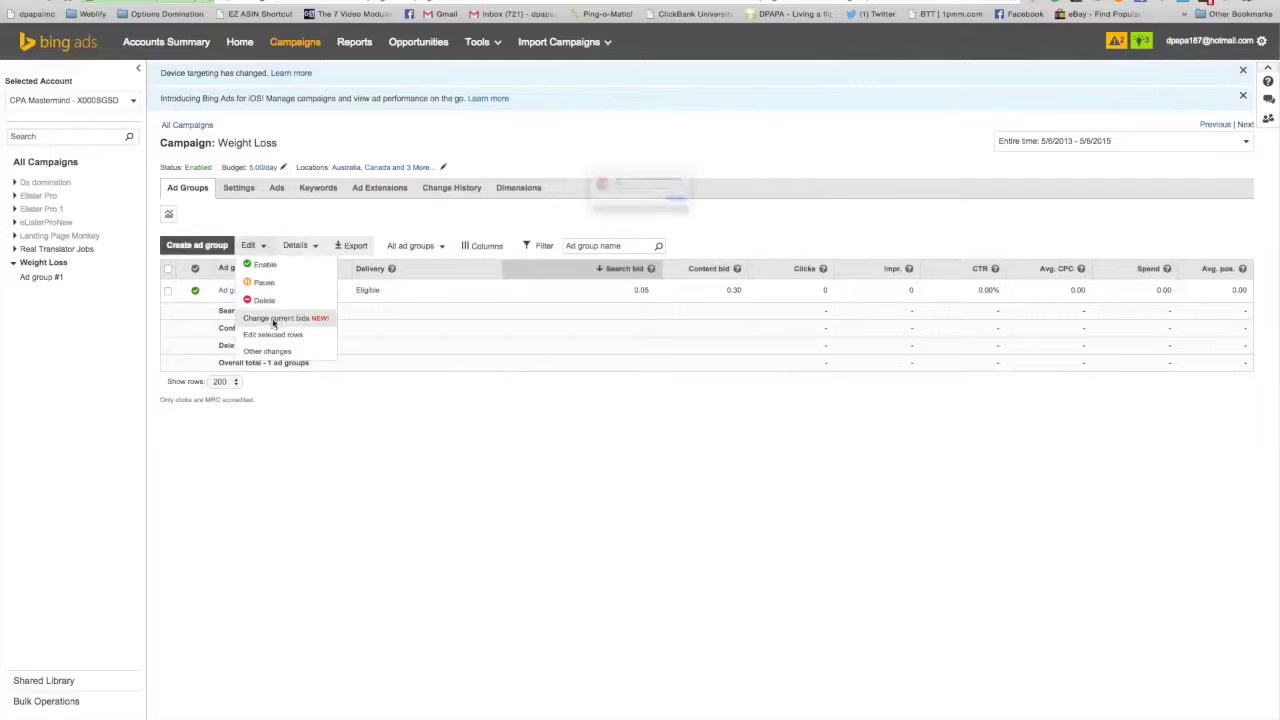
{"action": "key", "text": "Return"}
- Set the content bid of Ad group #1 in the Weight Loss campaign to 0.05 USD
{"action": "left_click", "coordinate": [167, 290]}
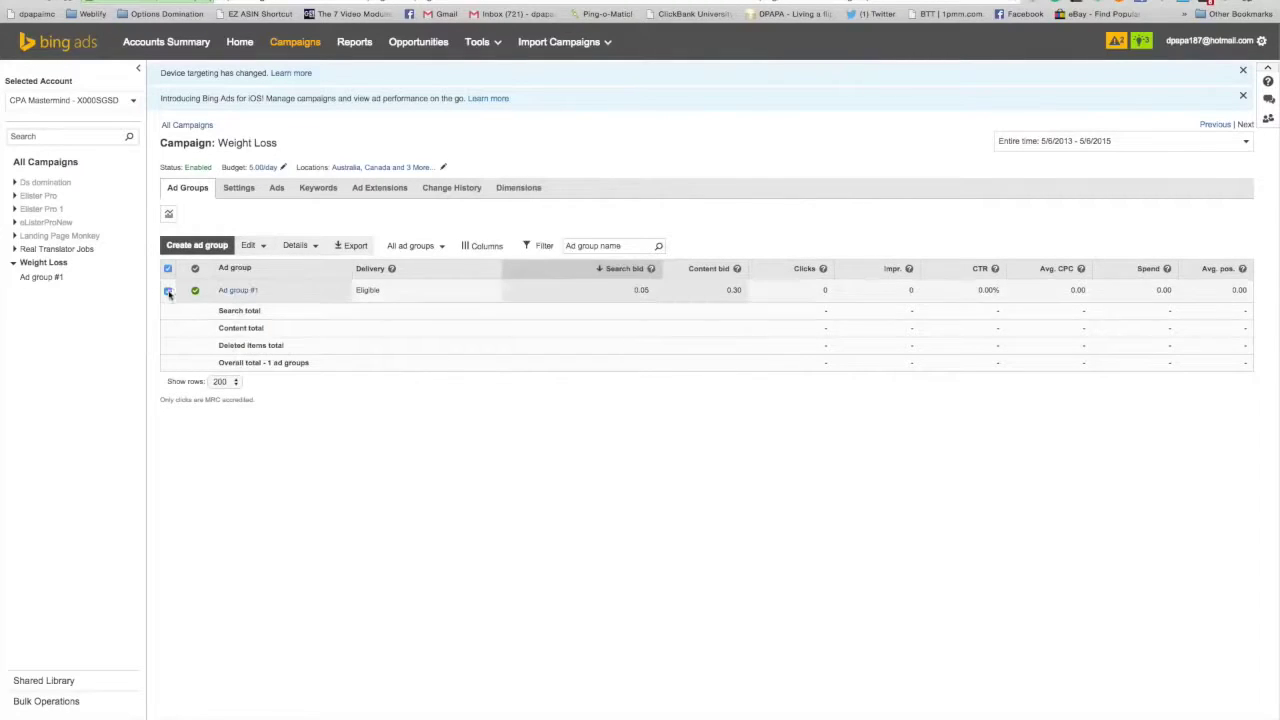
{"action": "left_click", "coordinate": [250, 245]}
{"action": "left_click", "coordinate": [269, 317]}
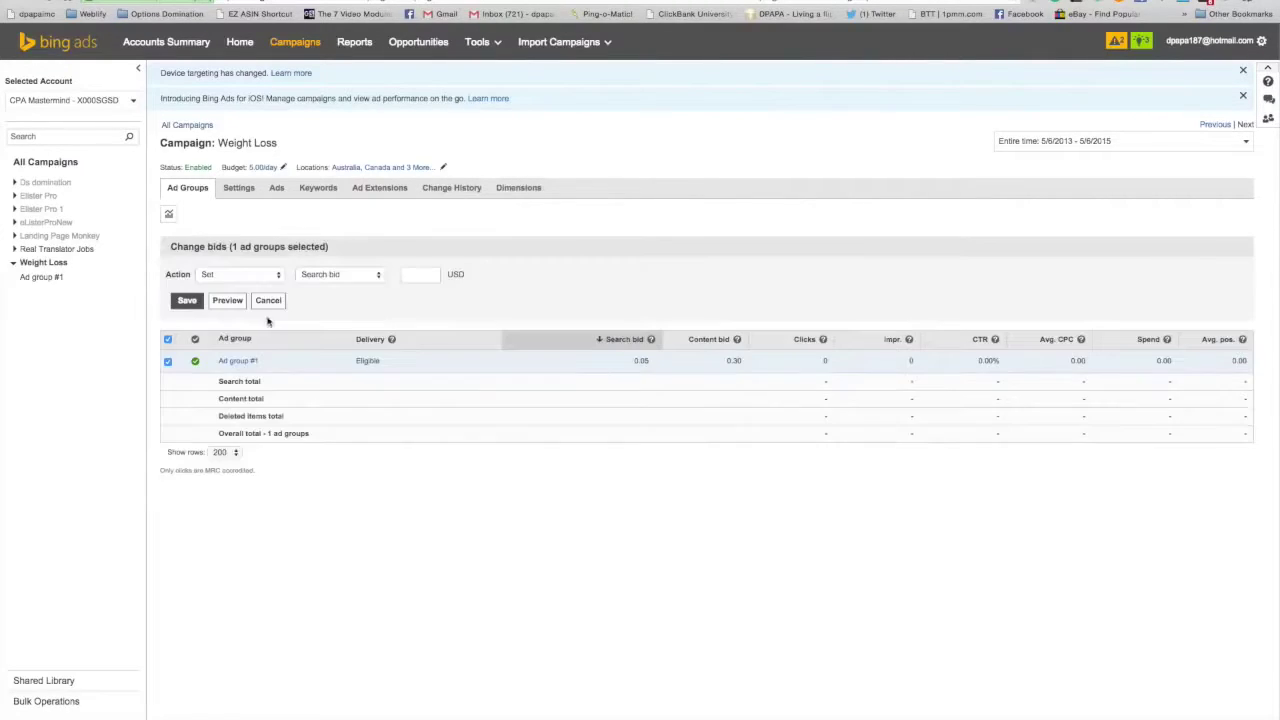
{"action": "left_click", "coordinate": [368, 274]}
{"action": "left_click", "coordinate": [366, 287]}
{"action": "left_click", "coordinate": [183, 302]}
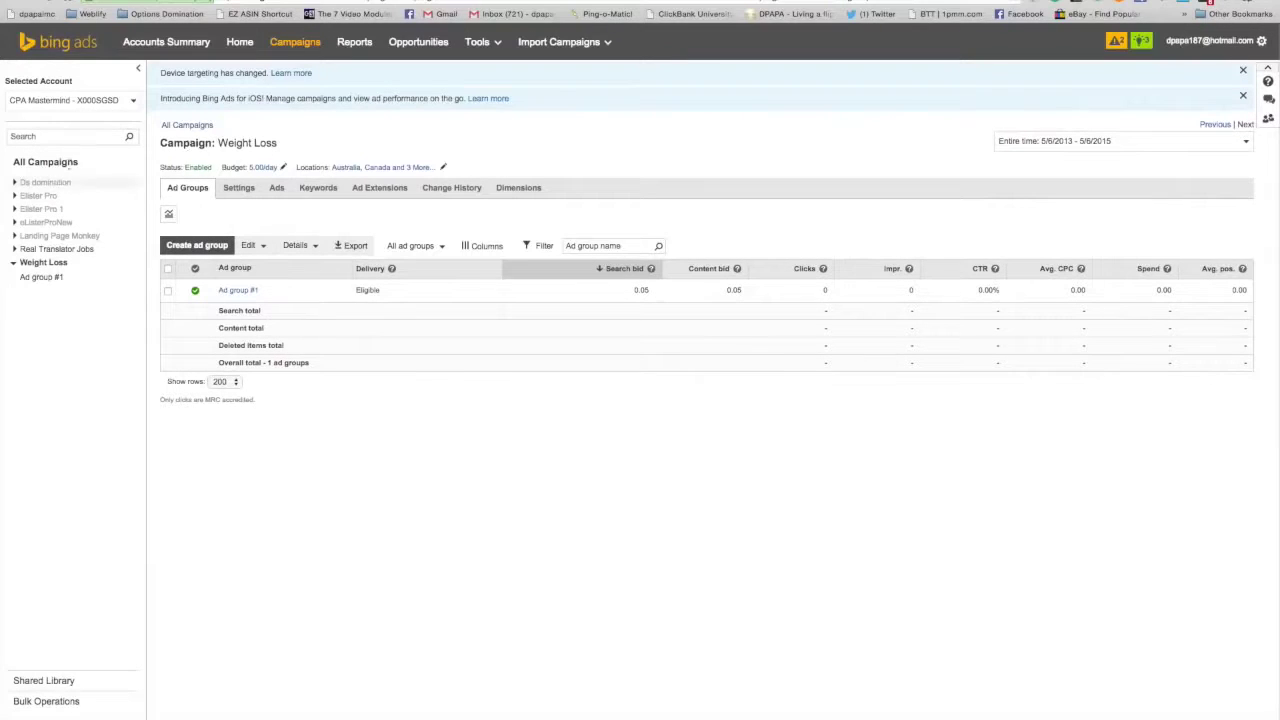
- Compare the clicks, impressions and spend of eListerProNew, Landing Page Monkey and Real Translator Jobs in the overview of all campaigns
{"action": "left_click", "coordinate": [306, 45]}
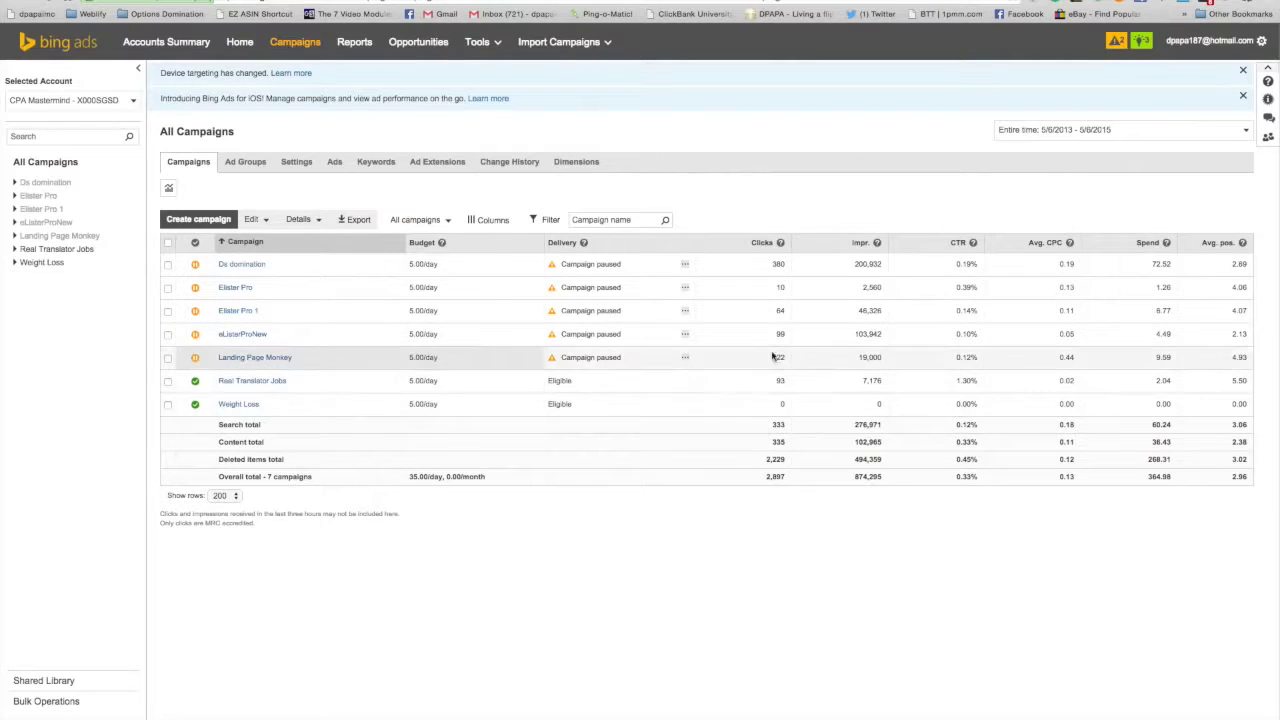
{"action": "left_click_drag", "start_coordinate": [764, 336], "coordinate": [1163, 380]}
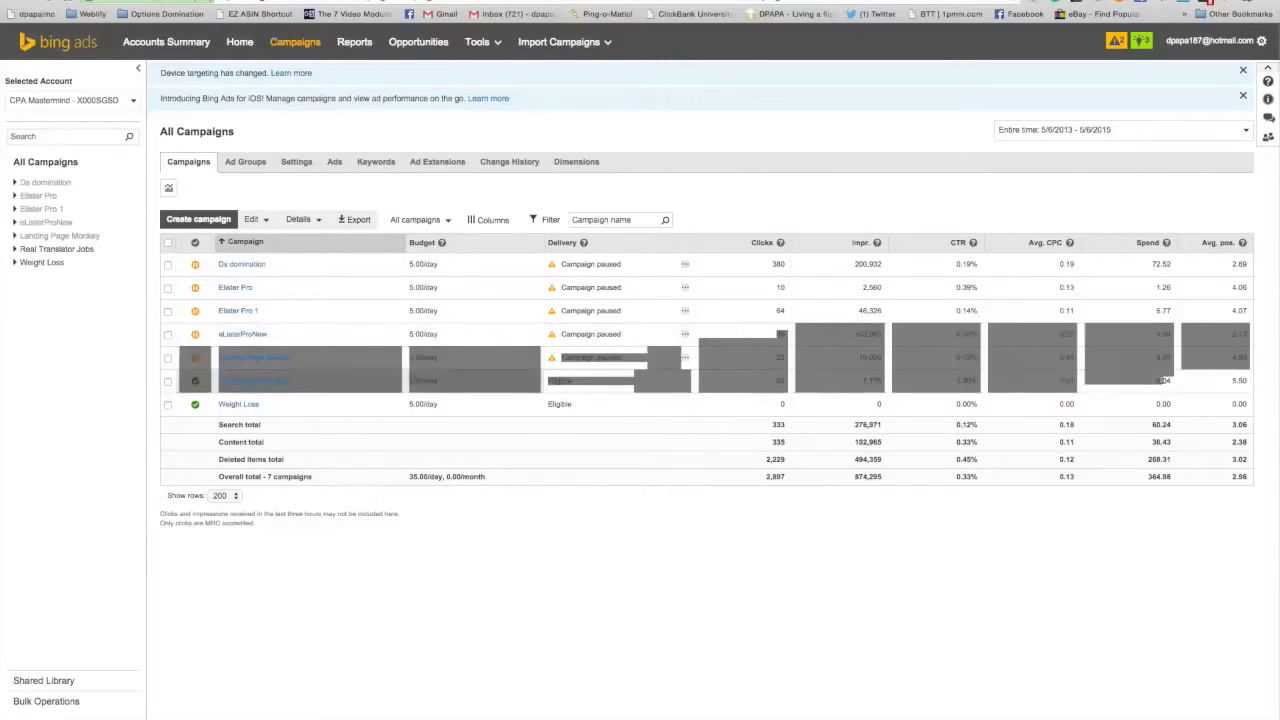
{"action": "left_click", "coordinate": [1168, 334]}
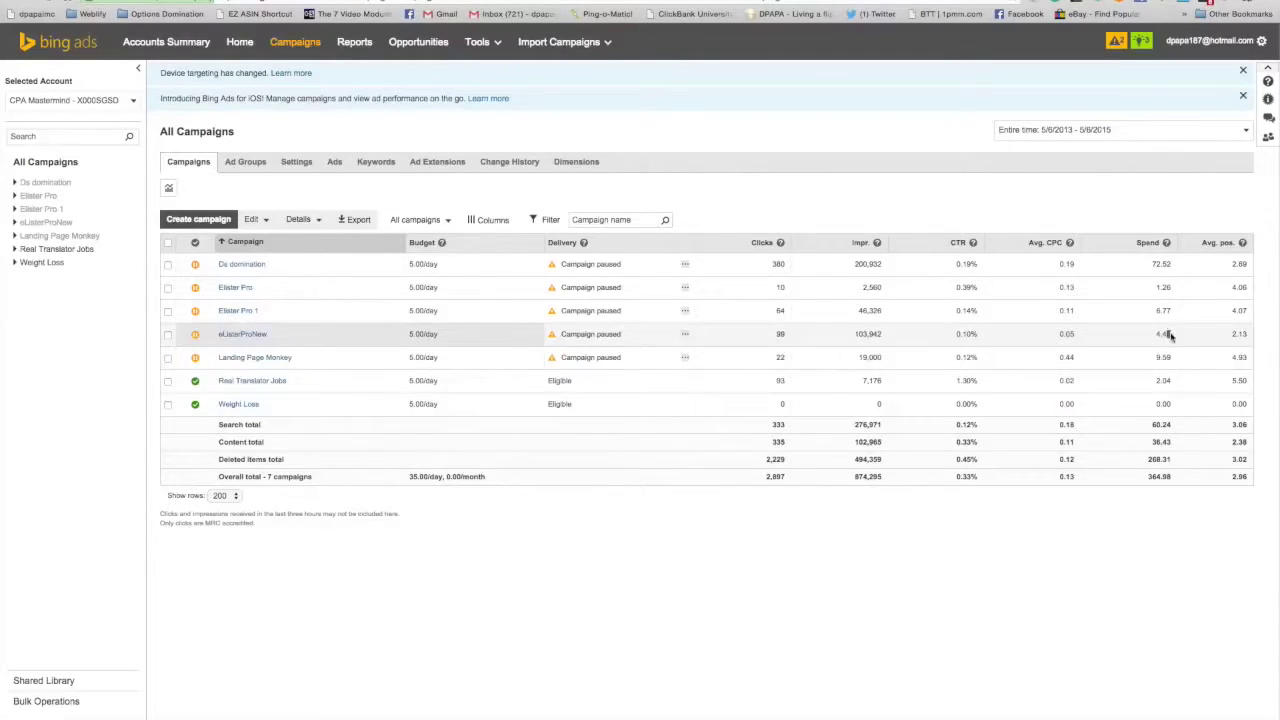
{"action": "left_click_drag", "start_coordinate": [776, 339], "coordinate": [903, 340]}
{"action": "left_click", "coordinate": [815, 358]}
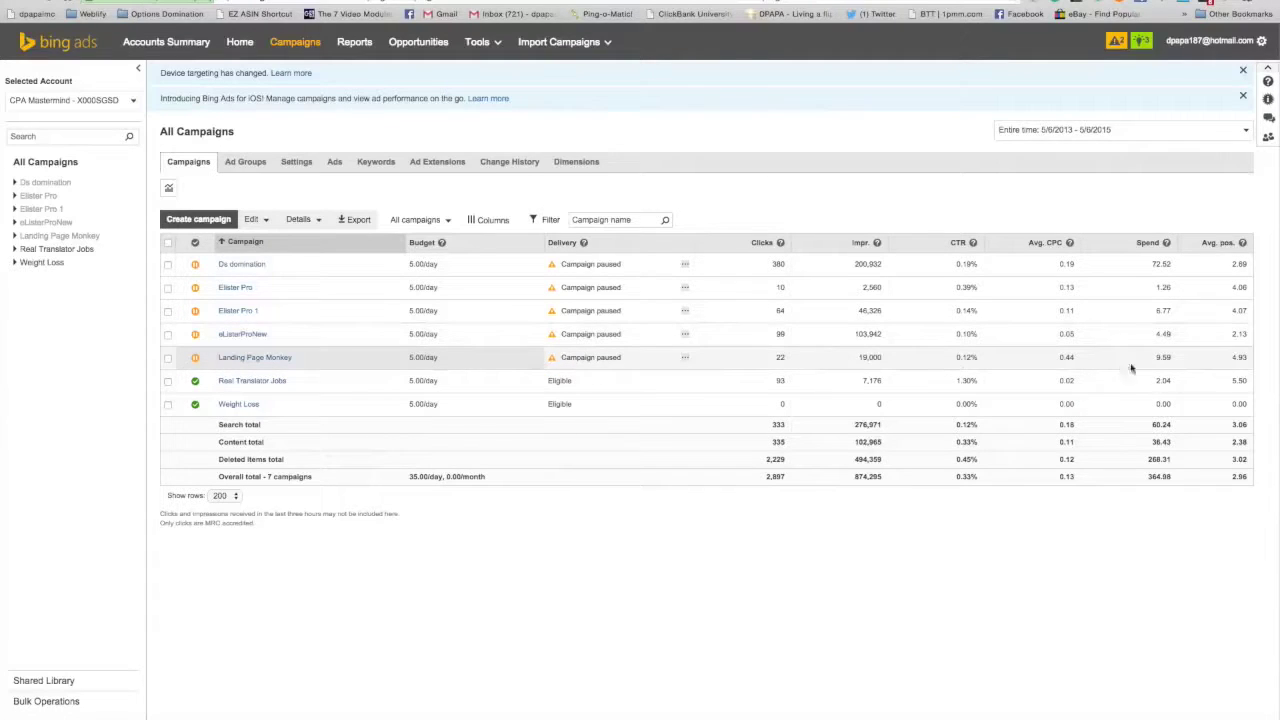
{"action": "left_click_drag", "start_coordinate": [1146, 367], "coordinate": [1180, 361]}
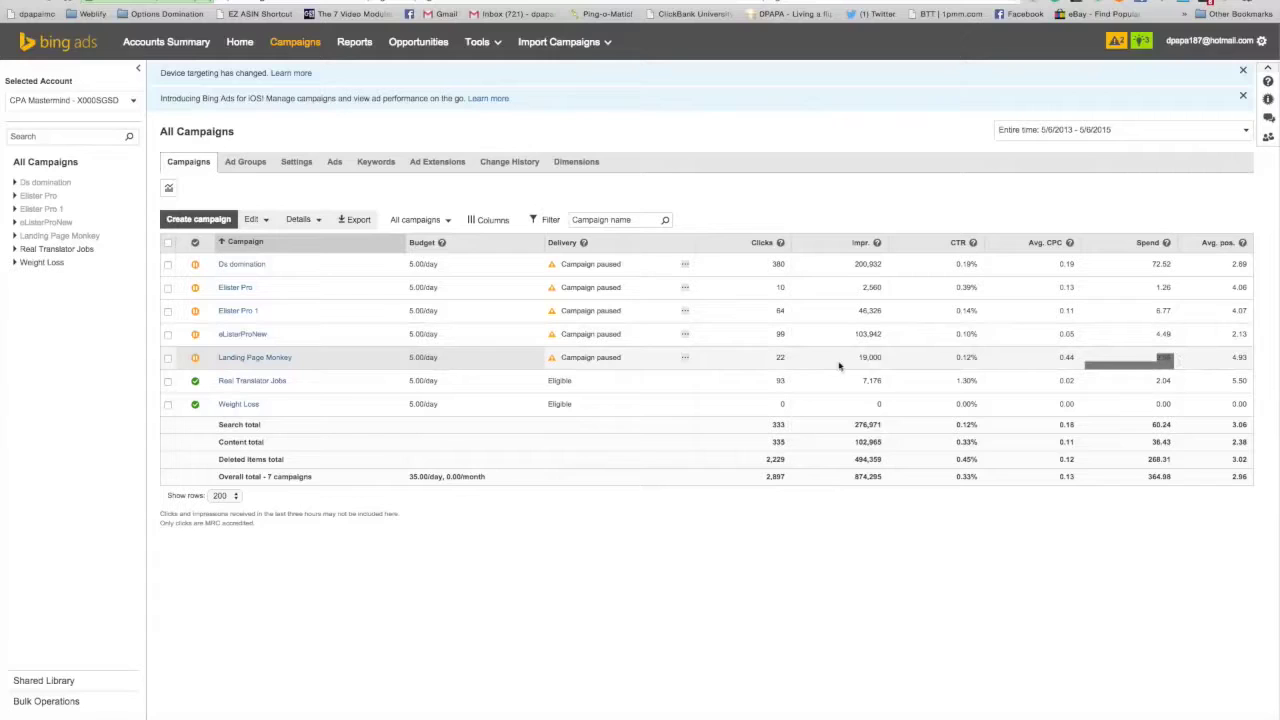
{"action": "left_click_drag", "start_coordinate": [776, 362], "coordinate": [835, 356]}
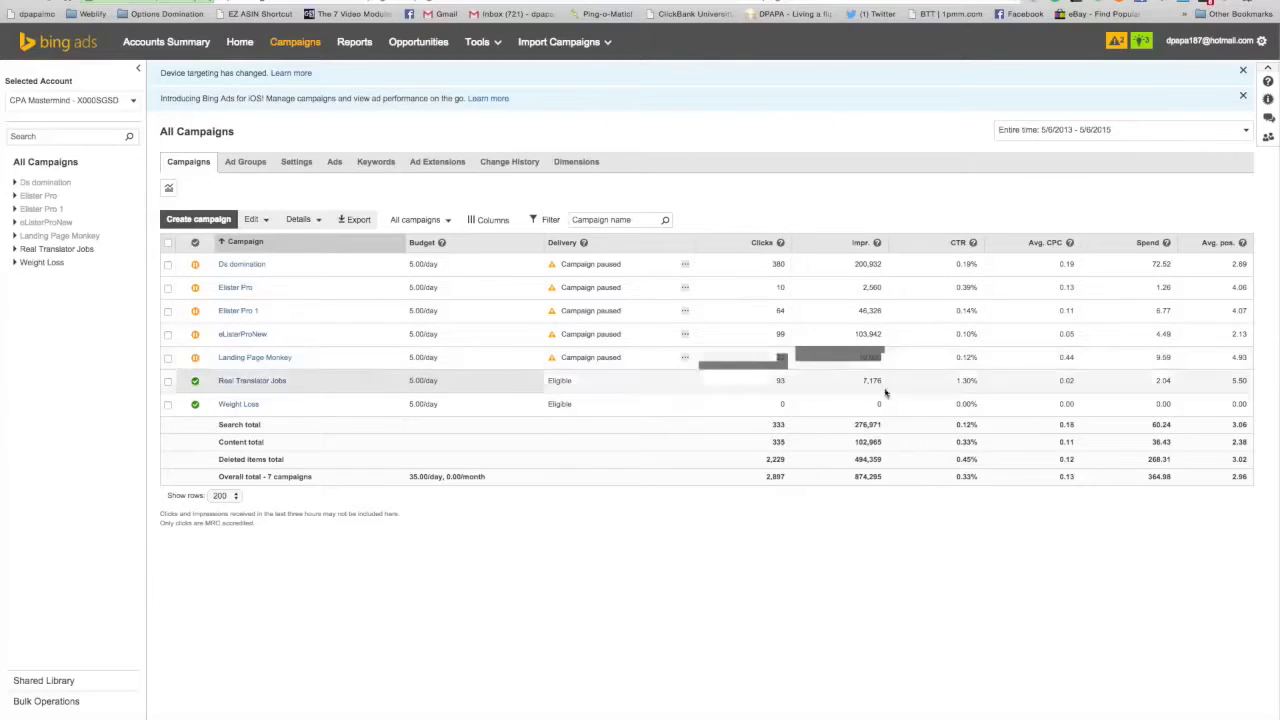
{"action": "left_click_drag", "start_coordinate": [1149, 388], "coordinate": [1181, 381]}
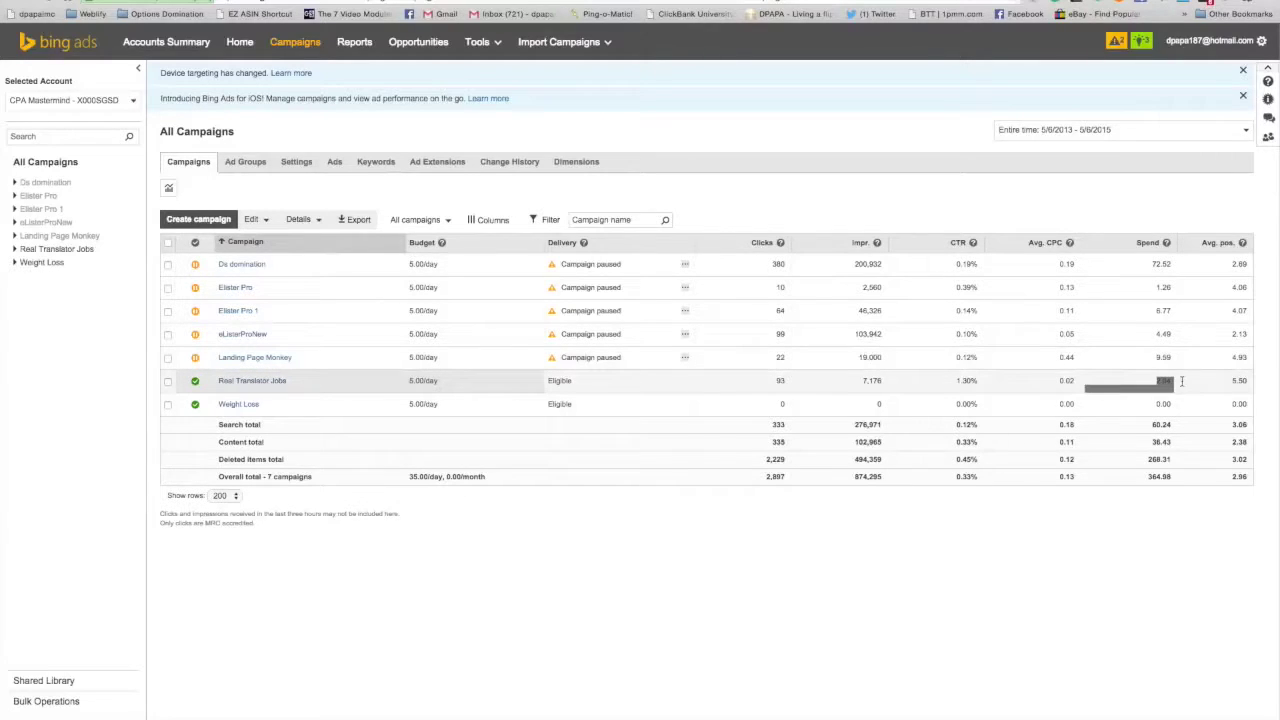
{"action": "left_click_drag", "start_coordinate": [768, 384], "coordinate": [843, 411]}
{"action": "left_click", "coordinate": [1157, 424]}
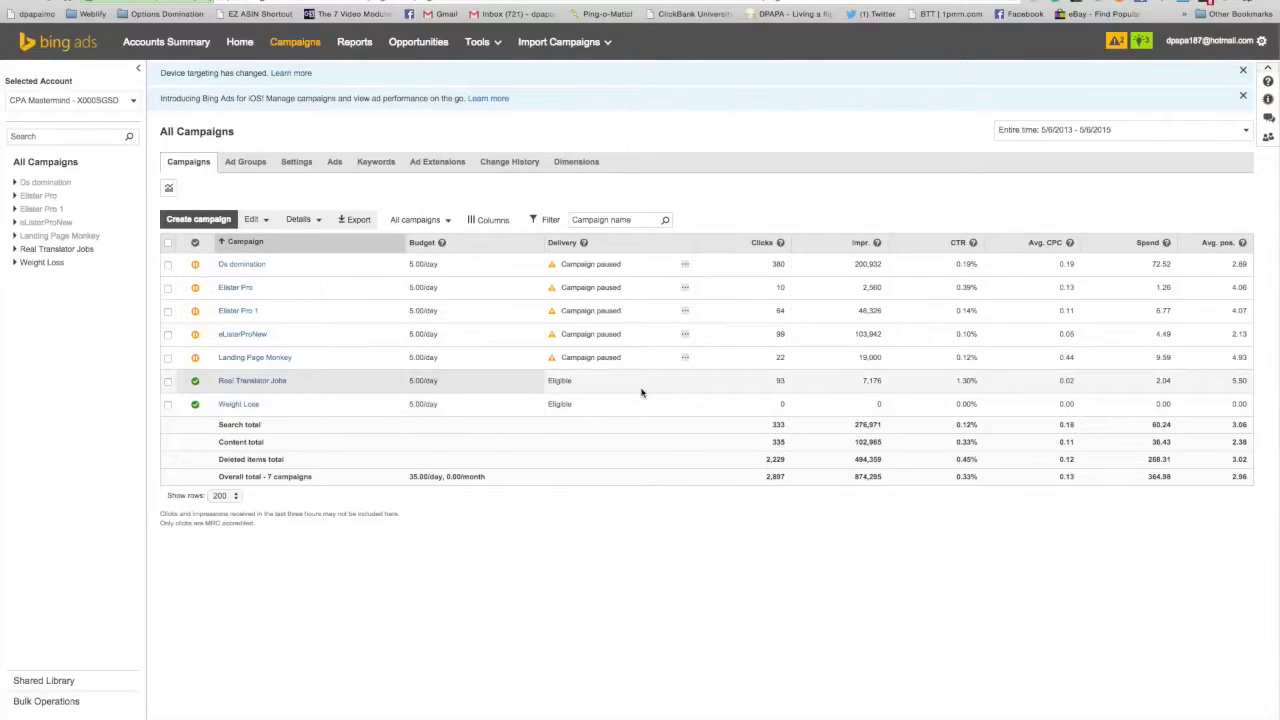
- Check the landing page of the Weight Loss campaign's "Best Diet for 2015" ad and close it again
{"action": "left_click", "coordinate": [229, 406]}
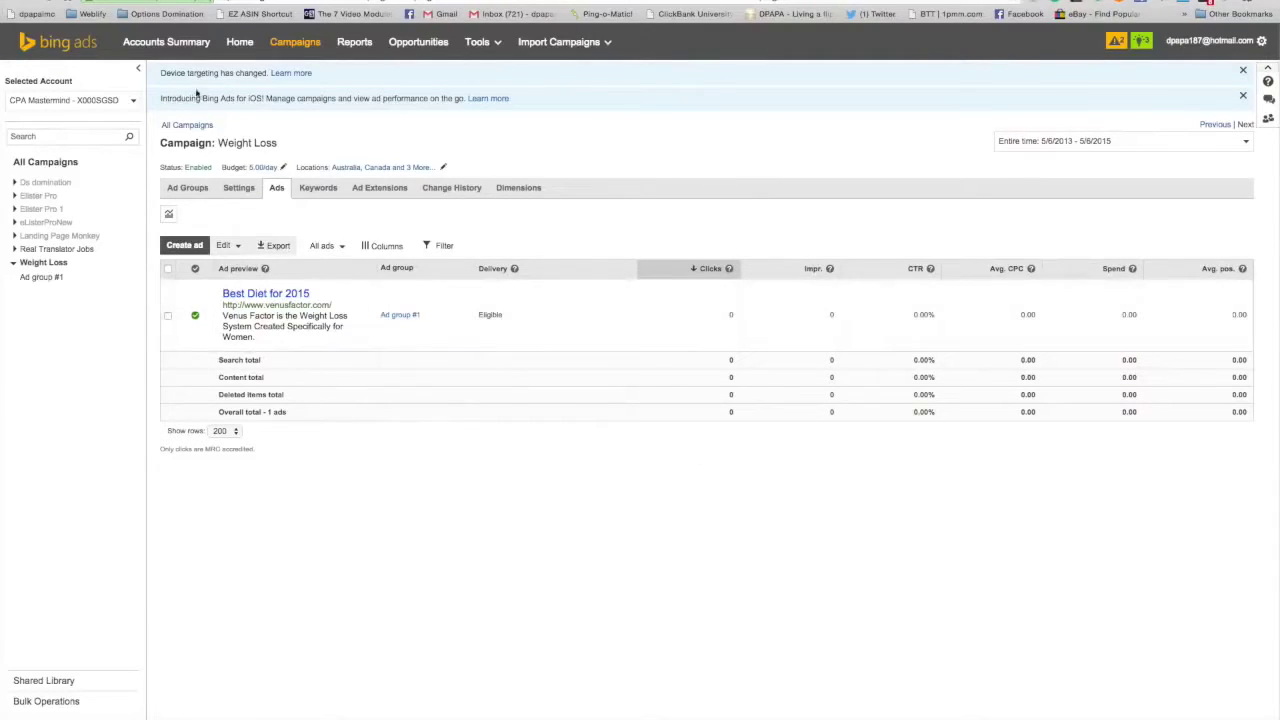
{"action": "left_click", "coordinate": [280, 294]}
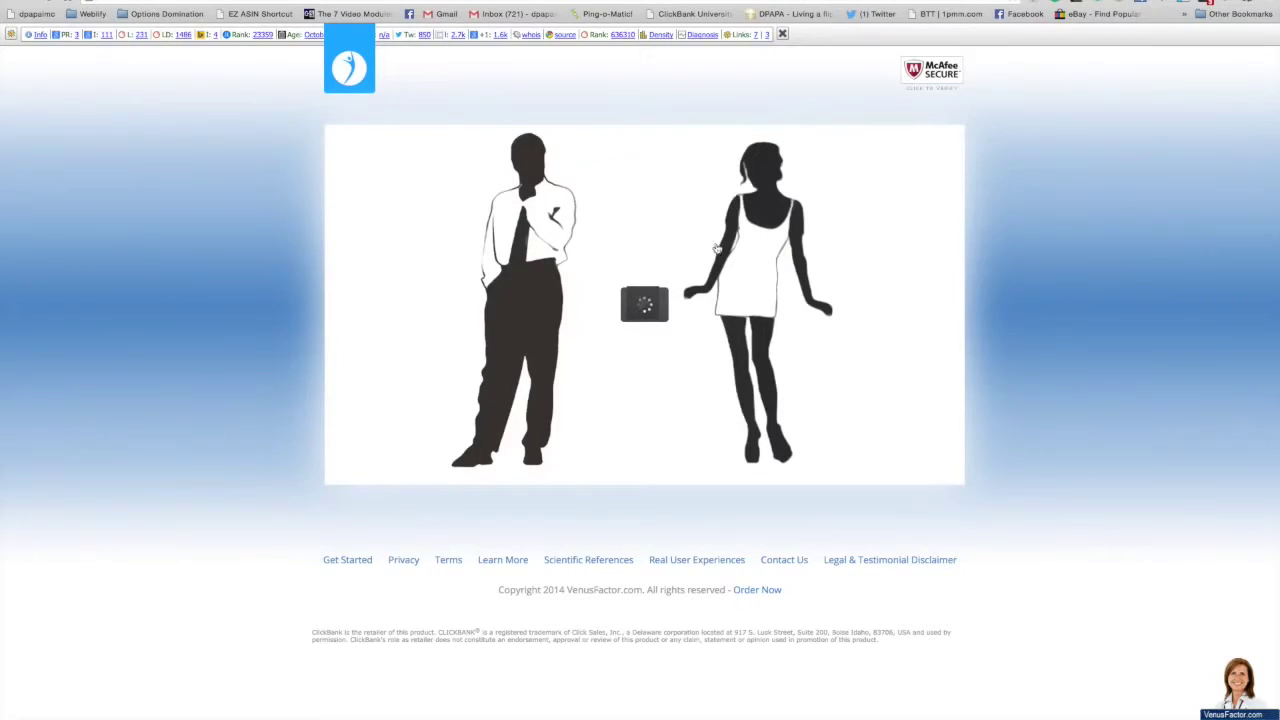
{"action": "key", "text": "super+w"}
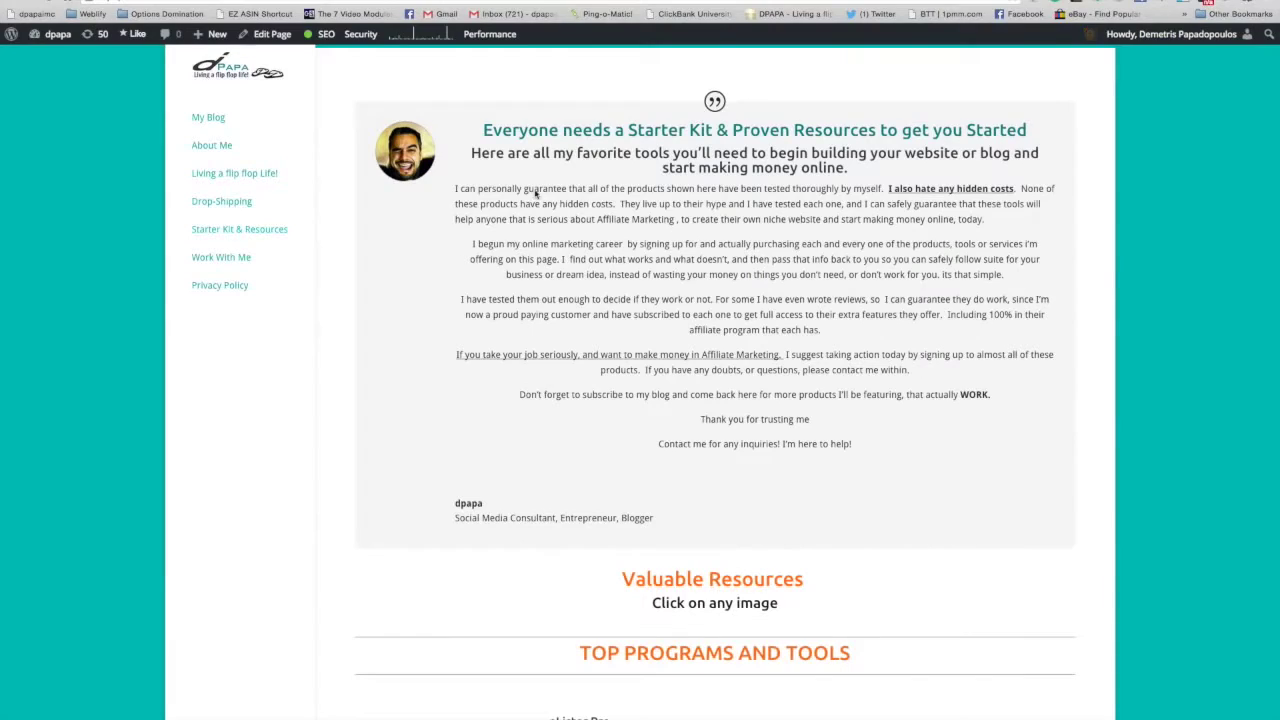
- Look through the blog's starter kit and resources page around the Keyword Research Tools section
{"action": "scroll", "coordinate": [529, 205], "scroll_direction": "down", "scroll_amount": 15}
{"action": "scroll", "coordinate": [529, 210], "scroll_direction": "down", "scroll_amount": 6}
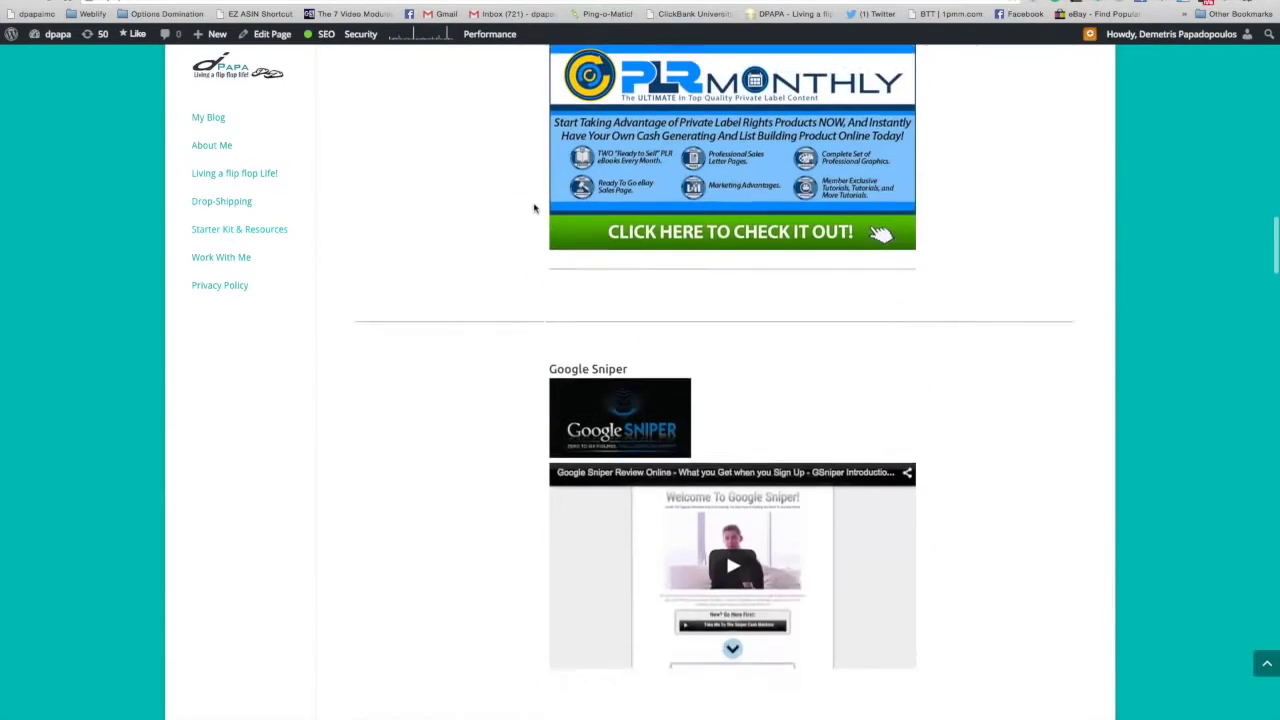
{"action": "scroll", "coordinate": [522, 212], "scroll_direction": "up", "scroll_amount": 2}
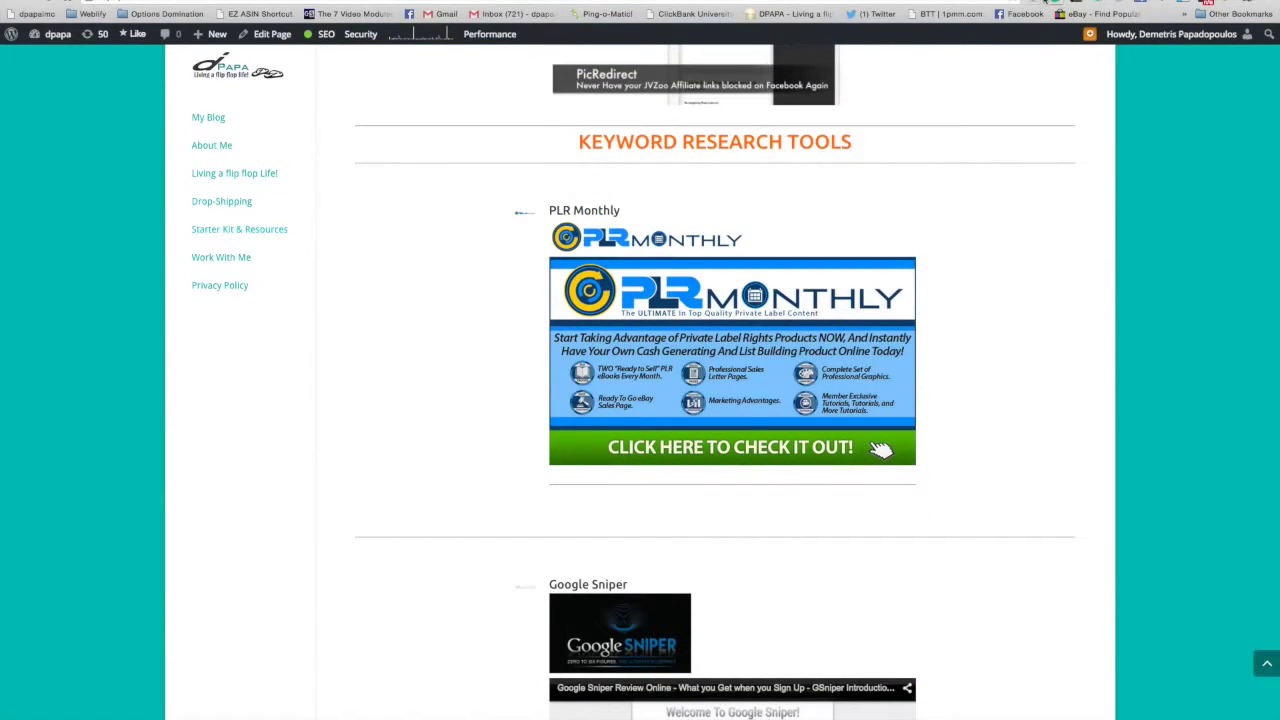